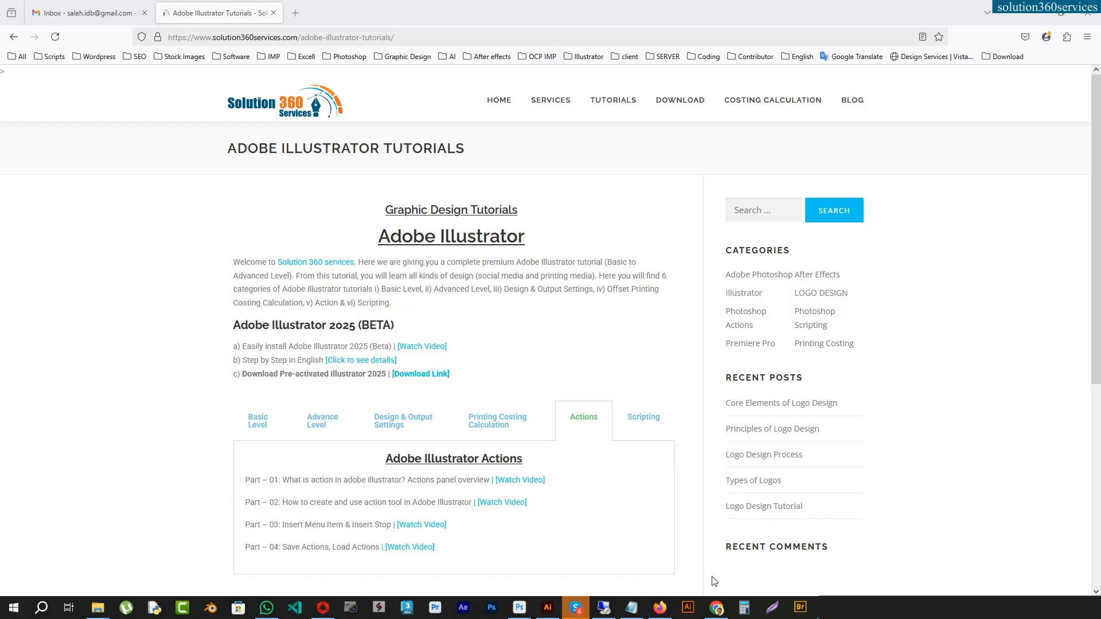
Switch to Notepad and go through the numbered outline of action topics, from creating a basic action to saving in several formats
click(632, 607)
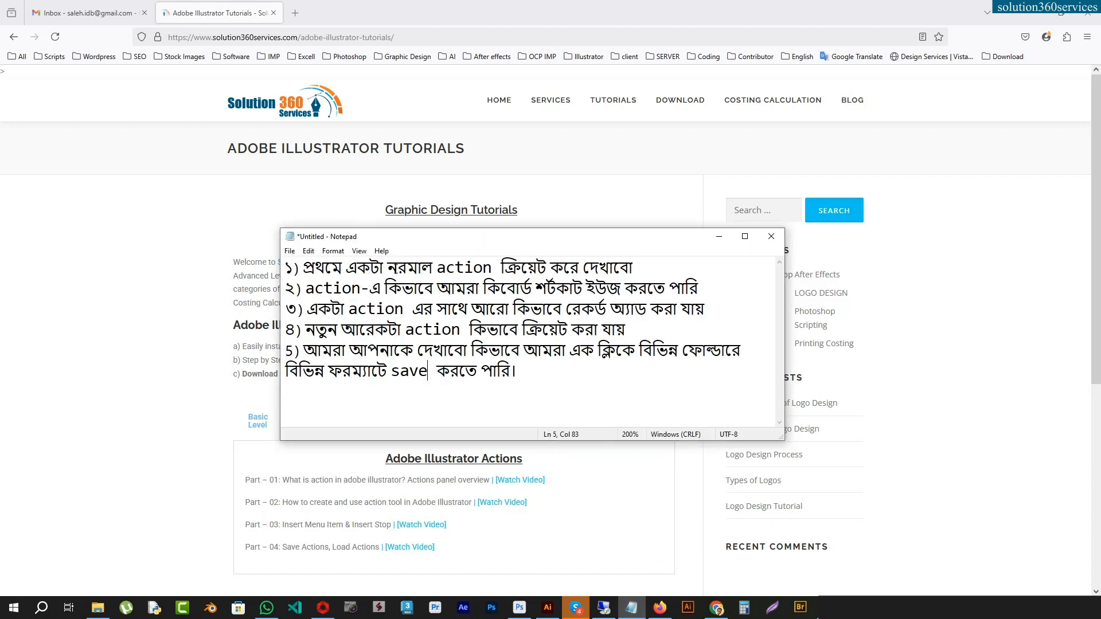
click(633, 268)
click(332, 287)
click(558, 291)
click(357, 307)
click(507, 307)
click(466, 309)
click(425, 309)
click(325, 328)
click(359, 329)
click(342, 368)
Check the contents of the JPG, EPS and PDF subfolders and the test file in the desktop test folder using File Explorer
click(97, 608)
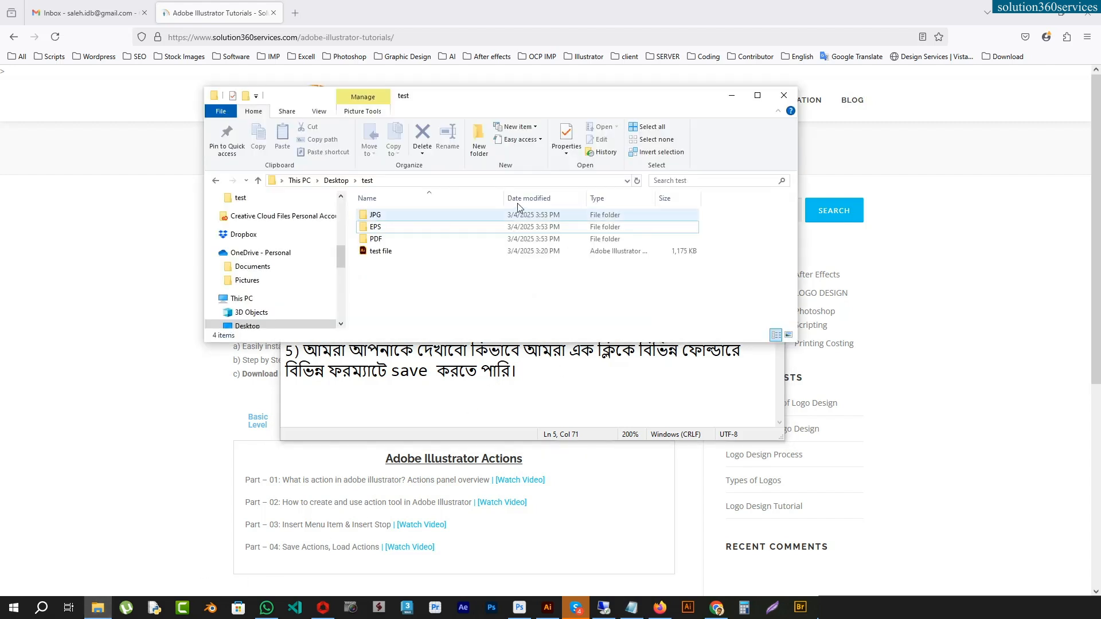
click(389, 252)
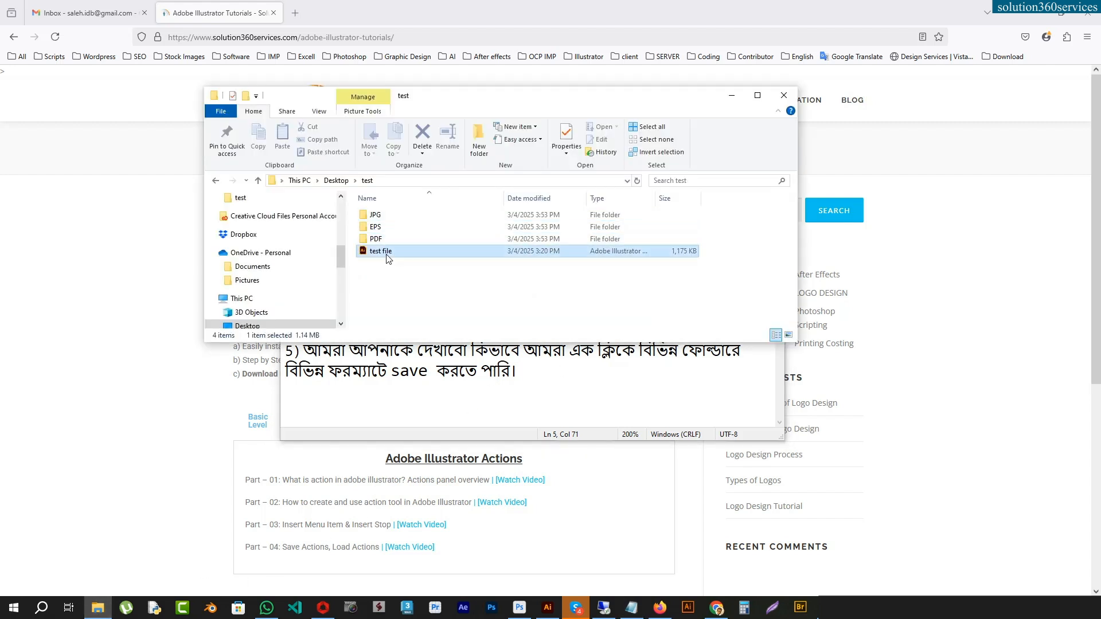
double_click(380, 217)
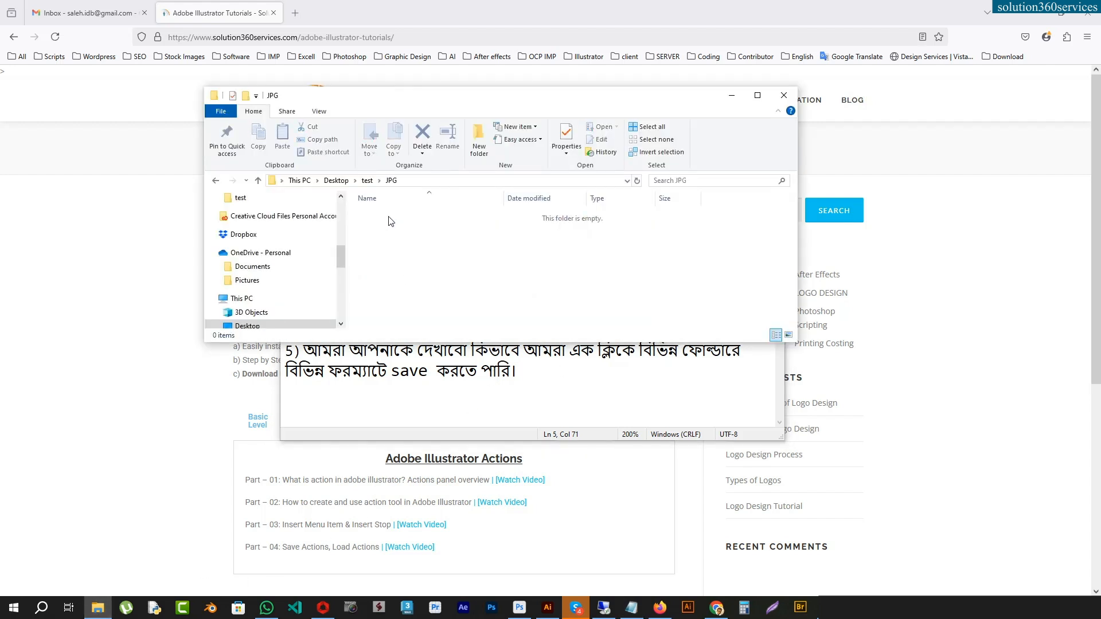
key(alt+Left)
double_click(376, 226)
key(alt+Left)
click(378, 240)
double_click(376, 240)
key(alt+Left)
click(391, 253)
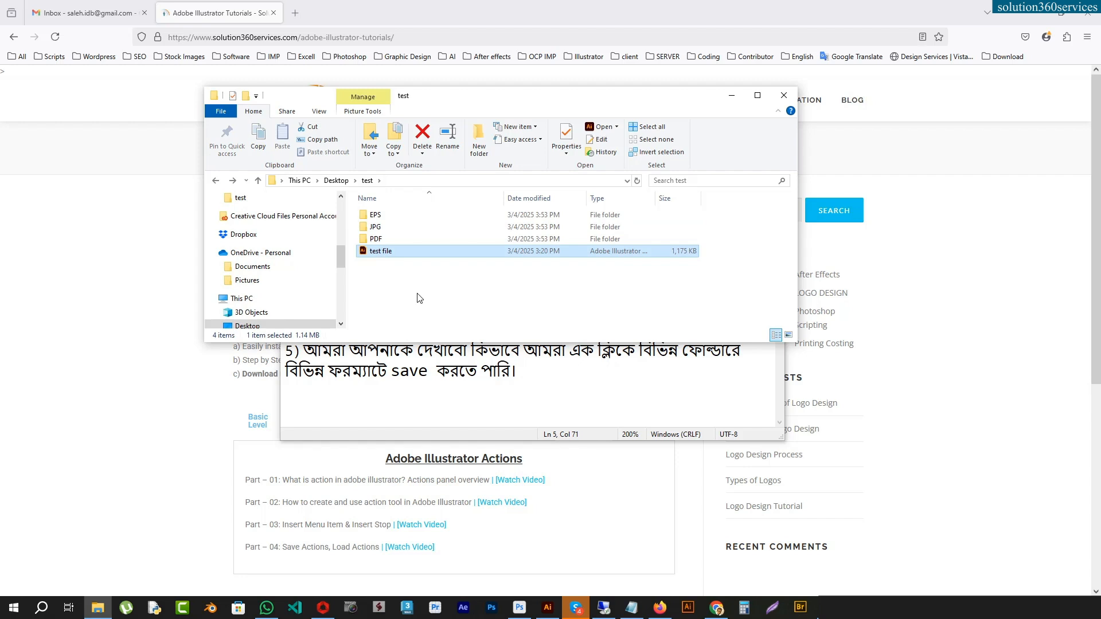
Return to the browser and open the English Part 01 article on Photoshop actions from the Adobe Photoshop tutorials page
click(958, 340)
mouse_move(613, 101)
middle_click(651, 195)
click(349, 22)
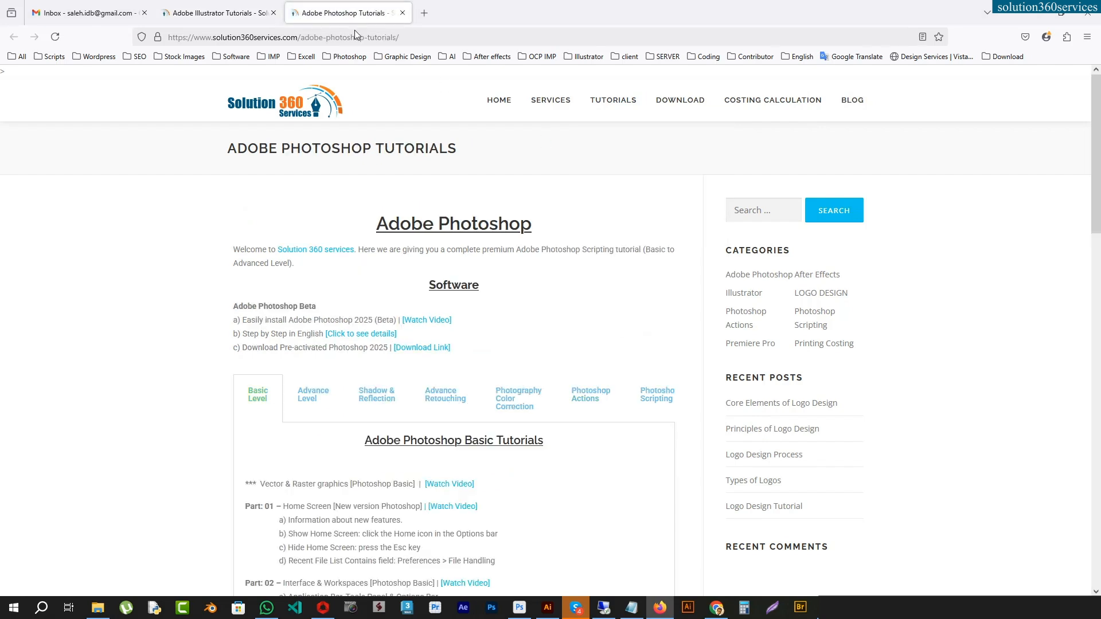
click(590, 396)
scroll(480, 374, down, 2)
middle_click(453, 360)
click(486, 16)
Read the article's panel overview and first action recording instructions, and return to the Adobe Illustrator tutorials page
scroll(524, 411, down, 10)
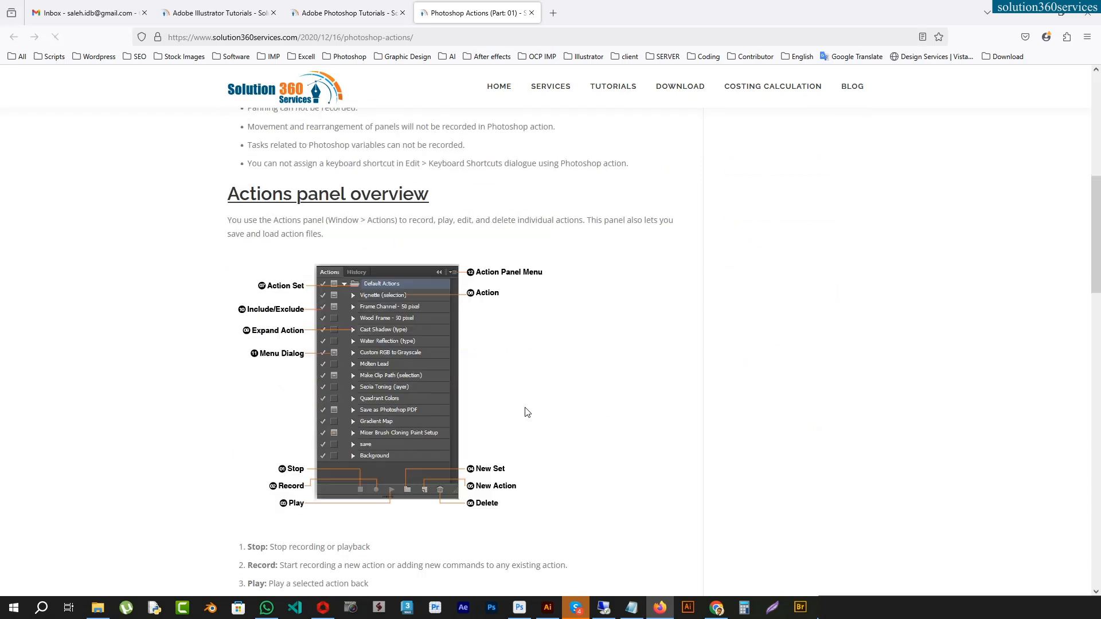
scroll(397, 237, up, 1)
scroll(506, 333, down, 8)
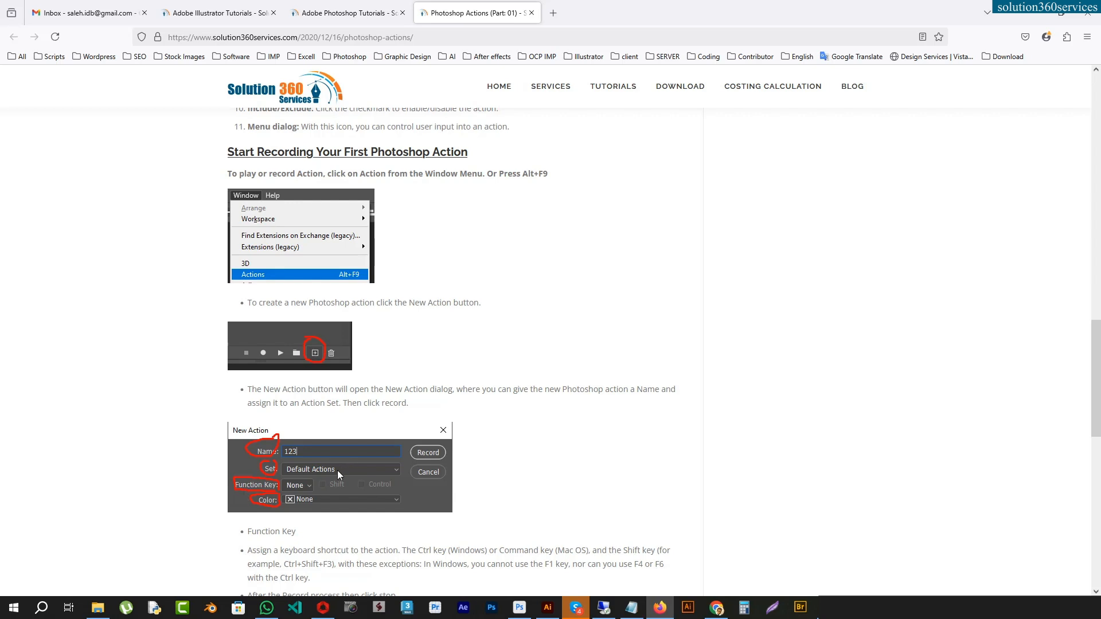
scroll(393, 456, down, 3)
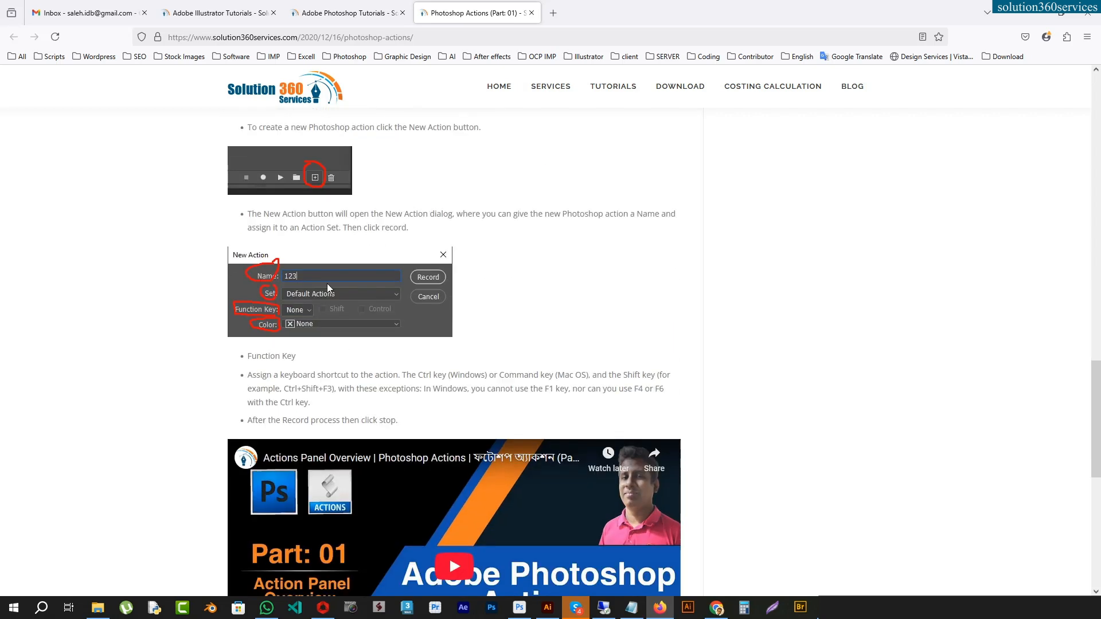
scroll(327, 283, up, 3)
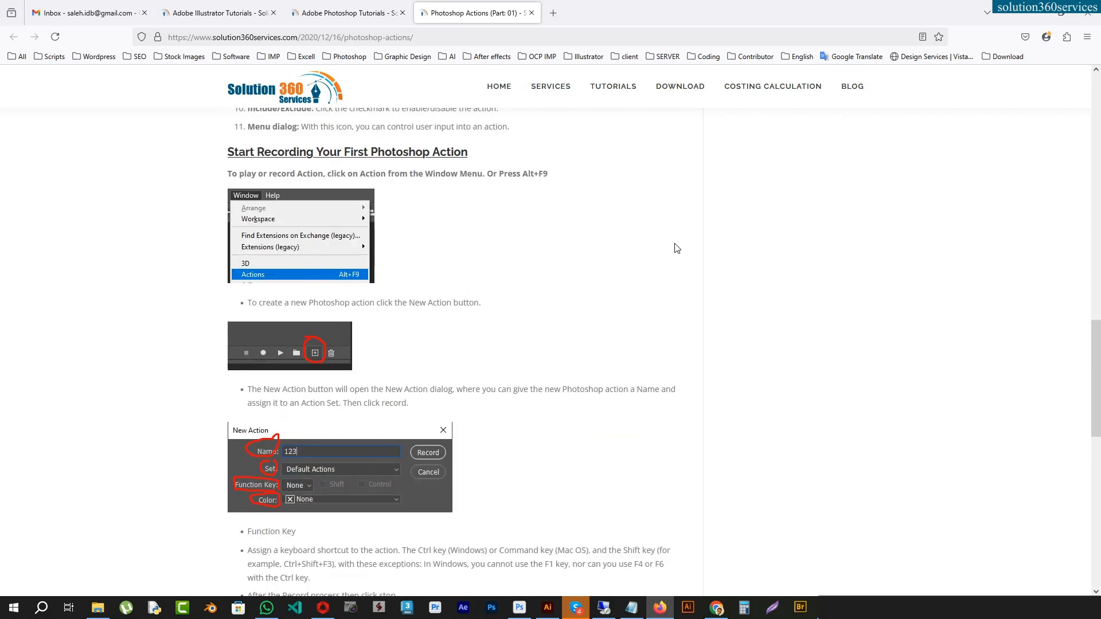
click(353, 12)
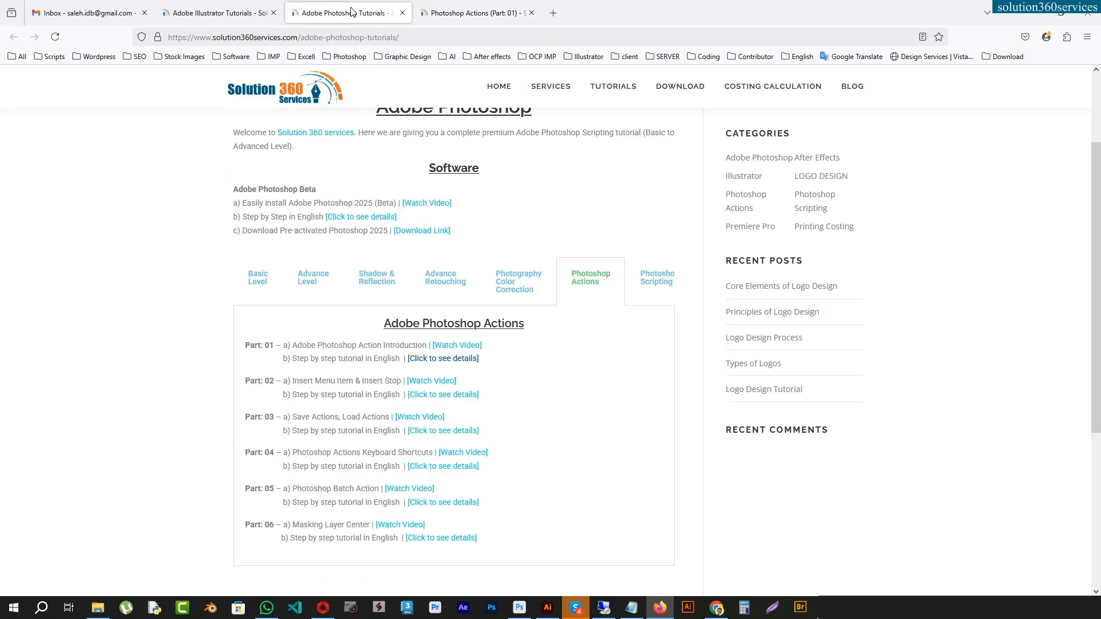
click(220, 12)
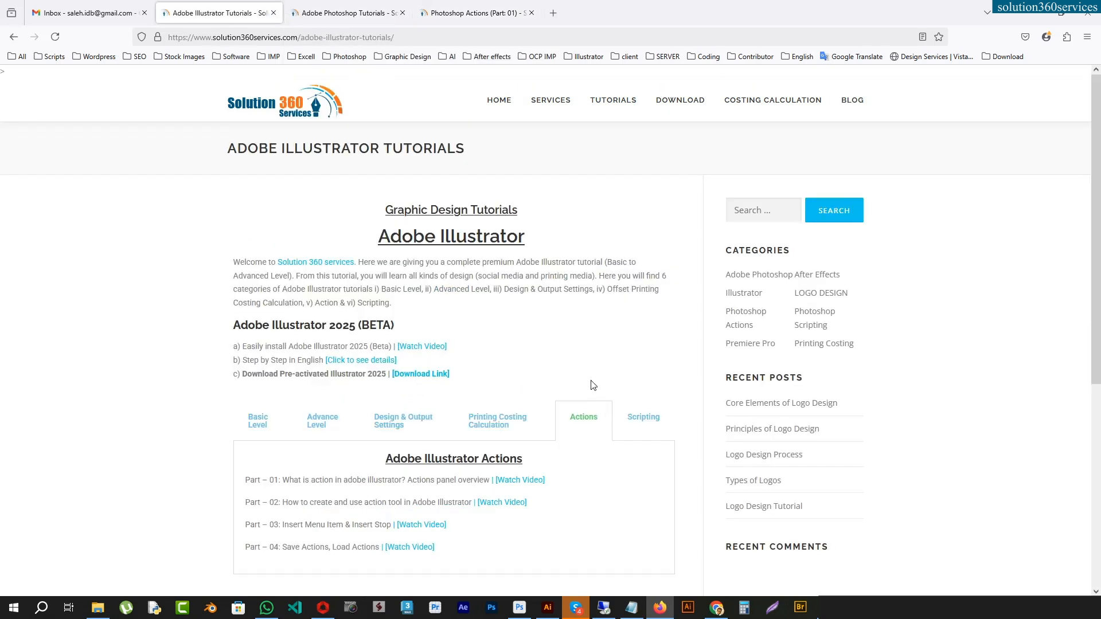
Switch to Adobe Illustrator and select all four coloured rectangles on the artboard of test file.ai
click(548, 606)
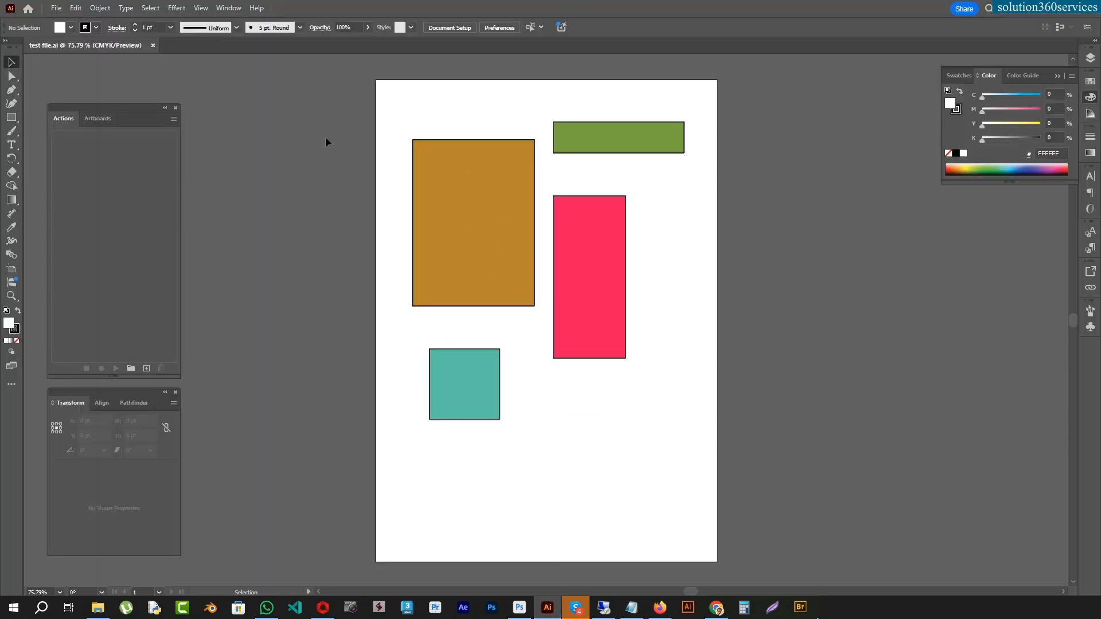
key(ctrl+a)
drag(760, 418, 380, 127)
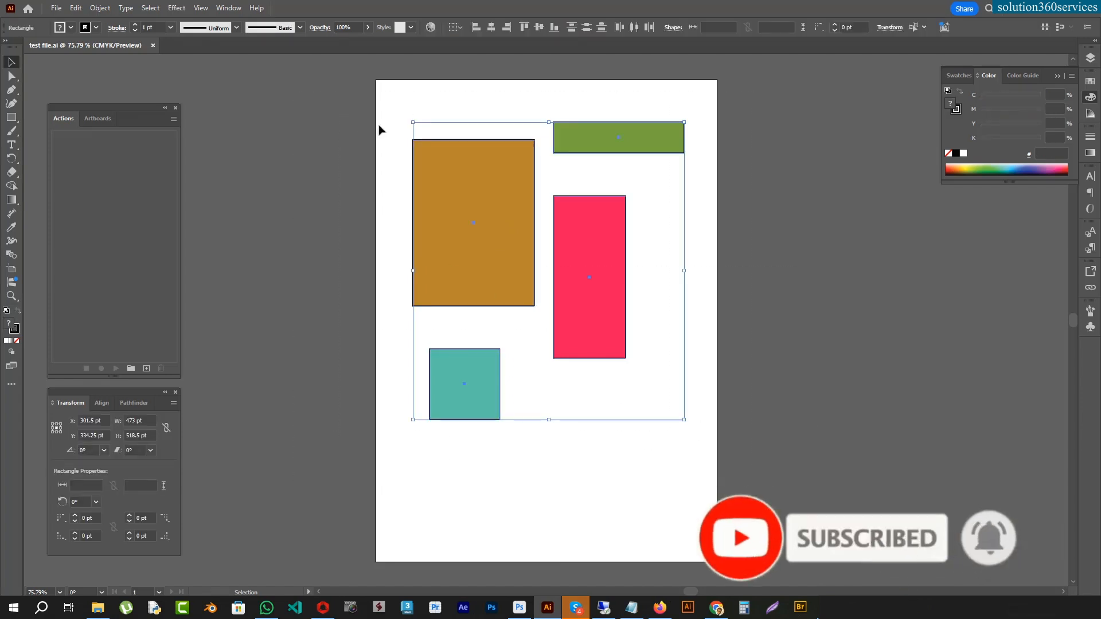
click(129, 369)
click(604, 321)
click(146, 367)
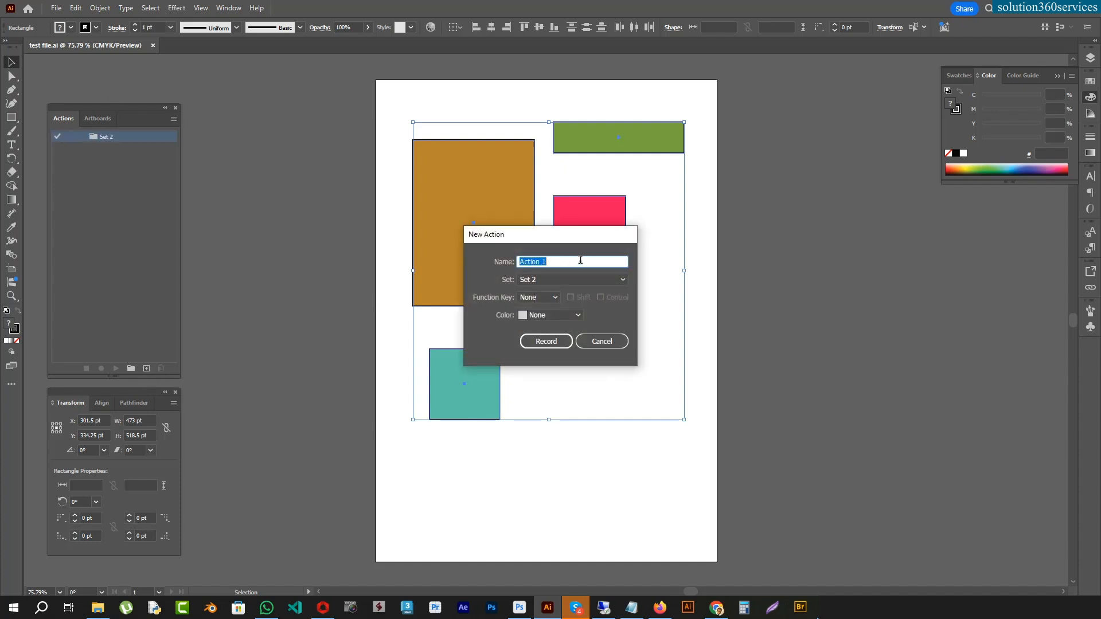
click(539, 281)
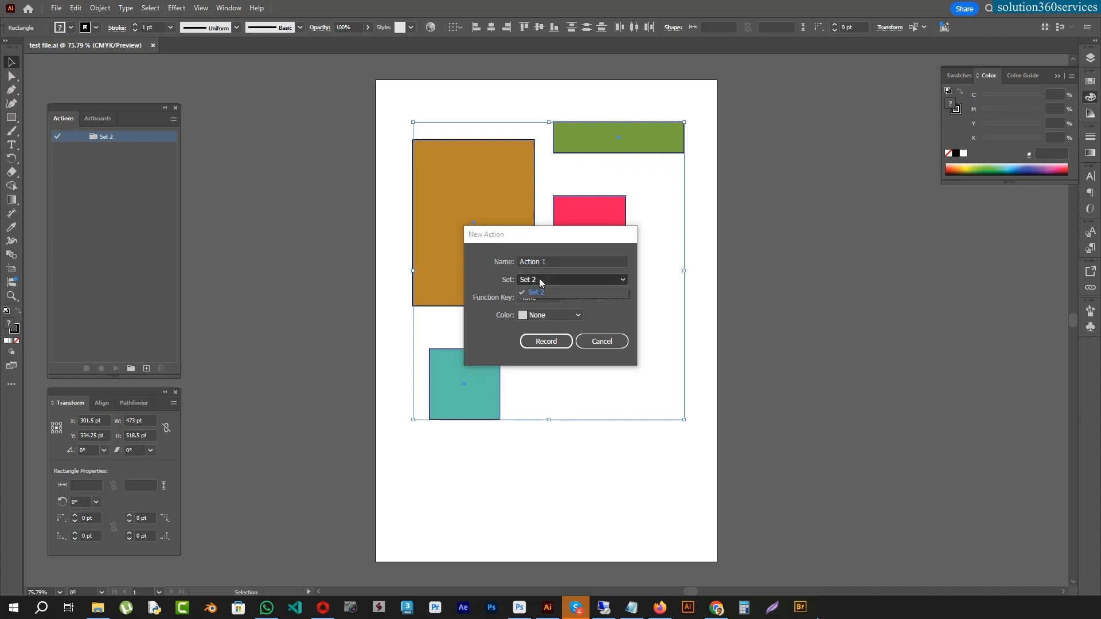
click(592, 340)
click(593, 341)
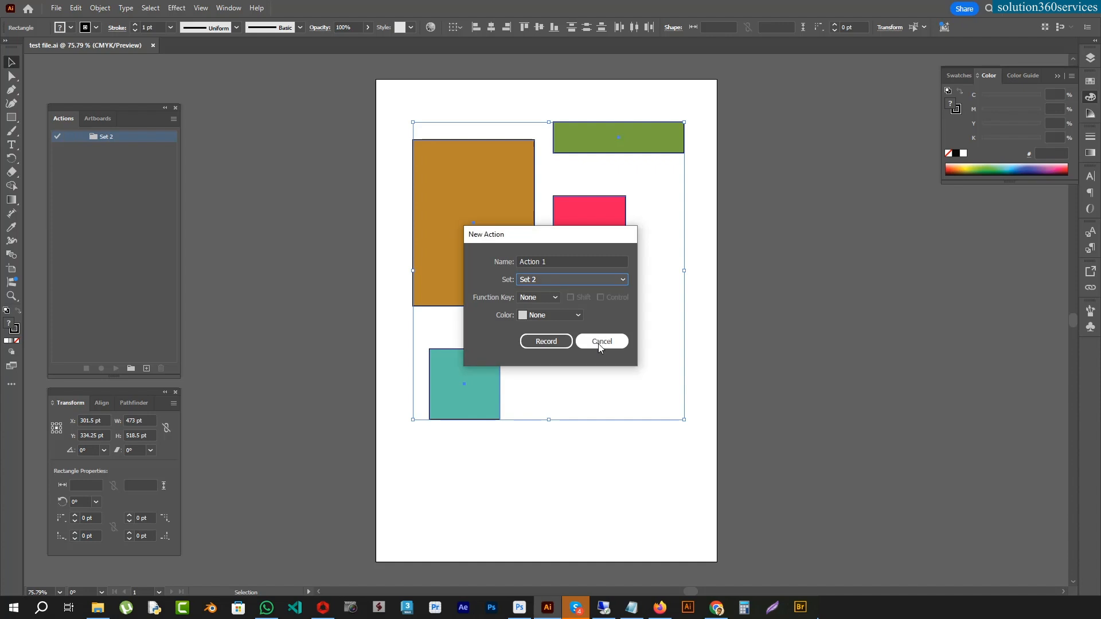
Create a new action set named Save Format
click(130, 369)
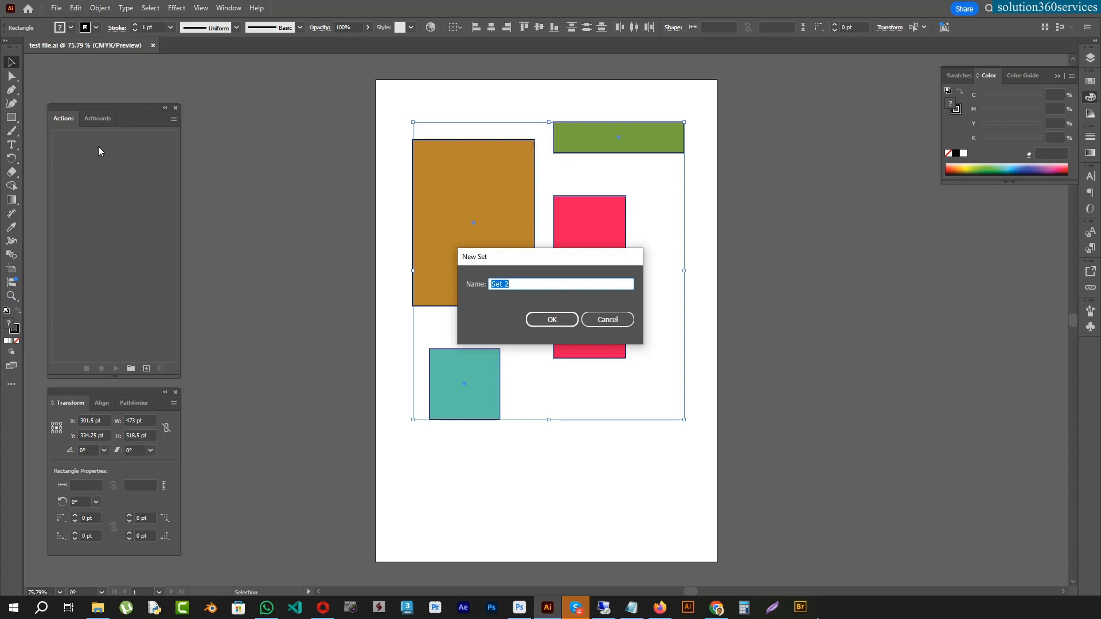
text(Save Format)
key(Return)
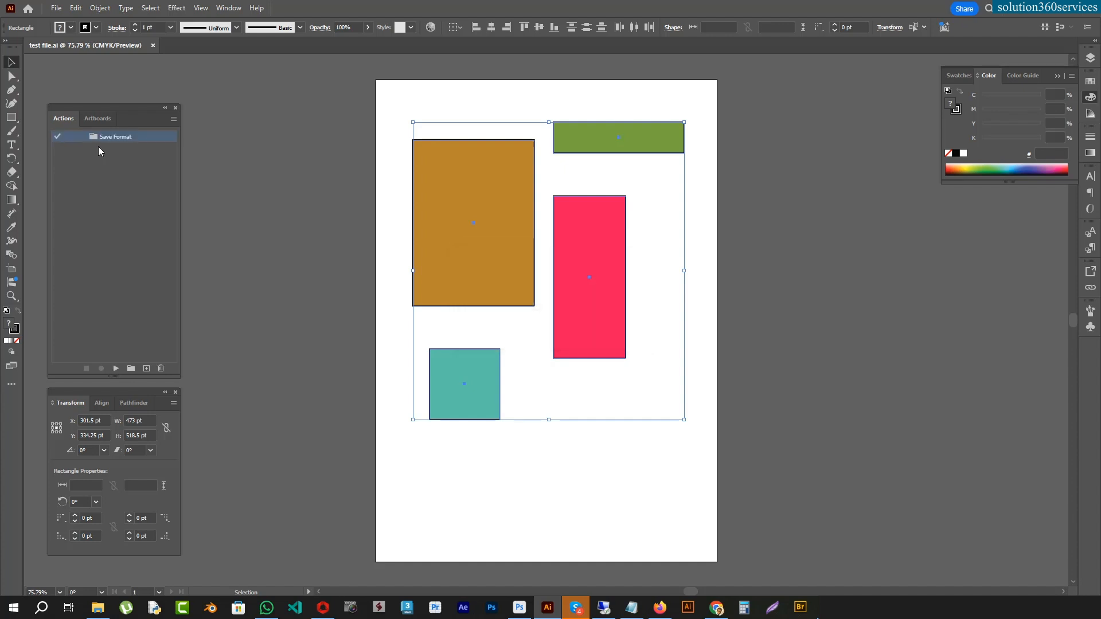
Start recording a new action named Save in the Save Format set, with no function key or color
click(147, 369)
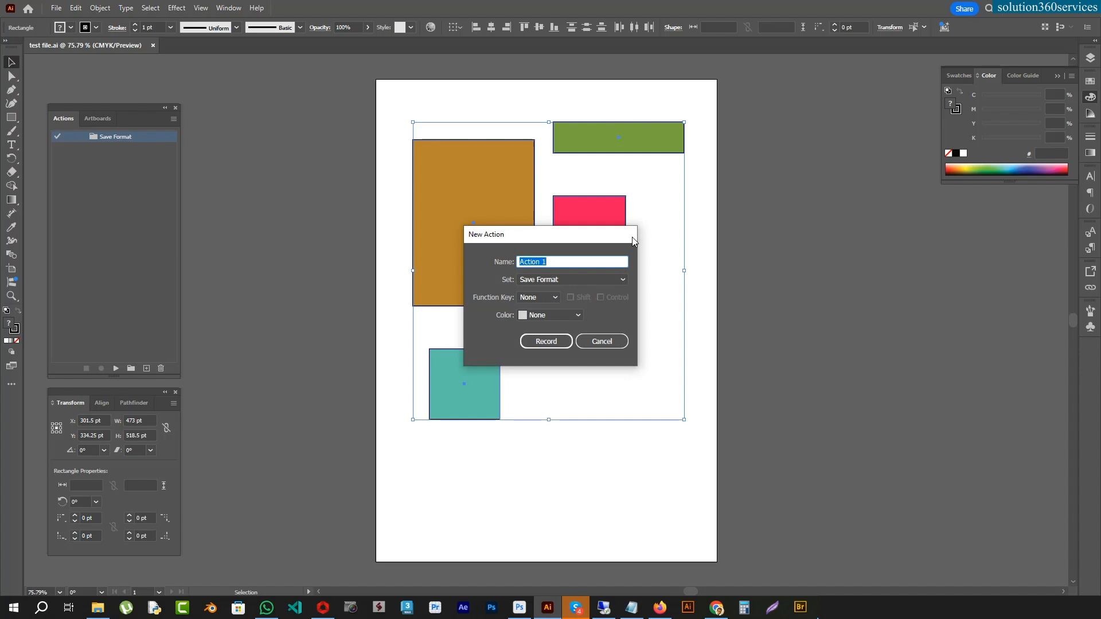
text(Save)
click(545, 342)
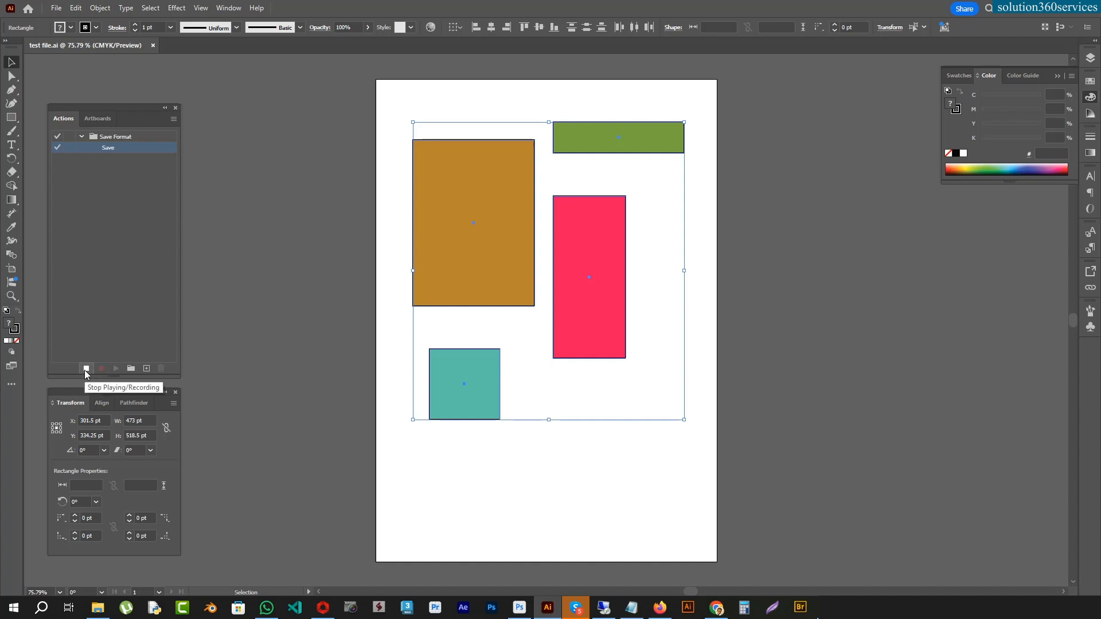
Save the document on the computer as an Illustrator EPS file named test file in the desktop test folder
click(55, 8)
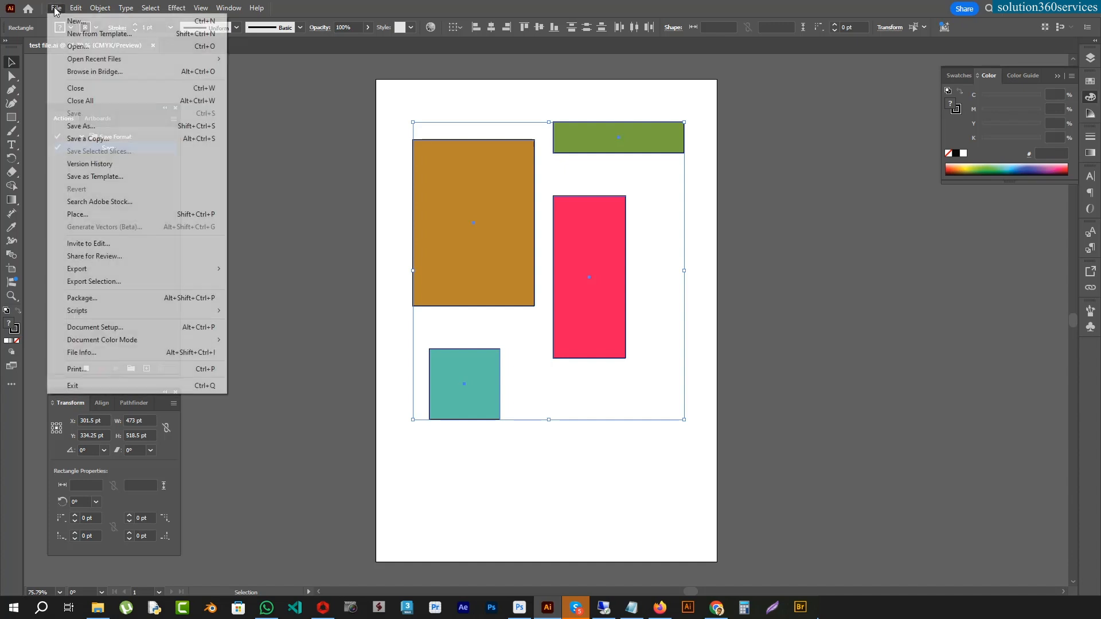
click(80, 126)
click(617, 413)
click(431, 235)
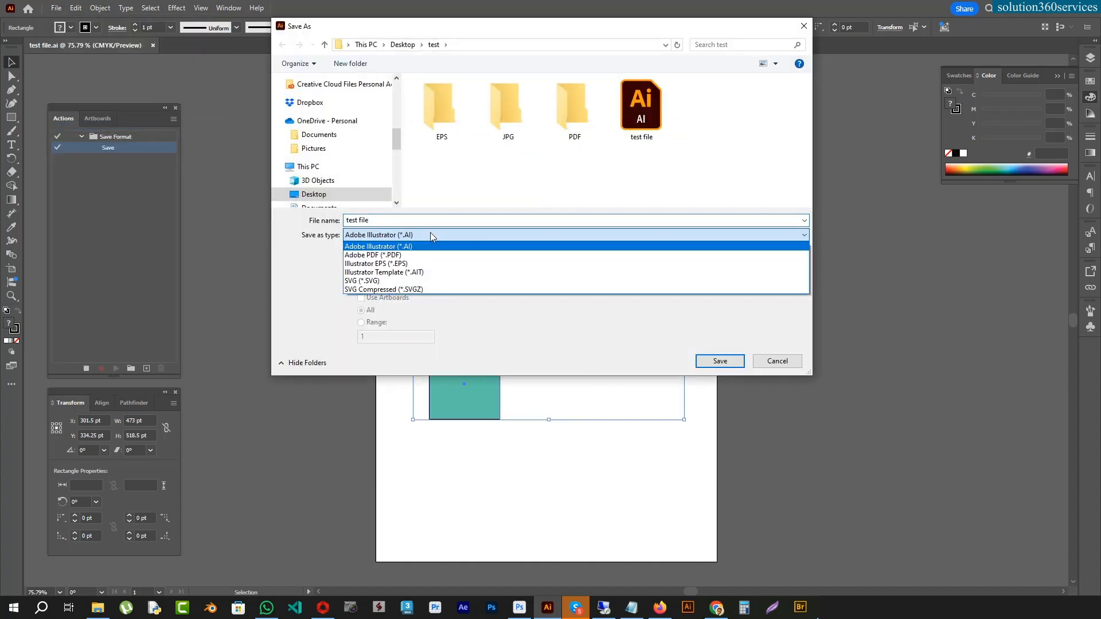
click(412, 264)
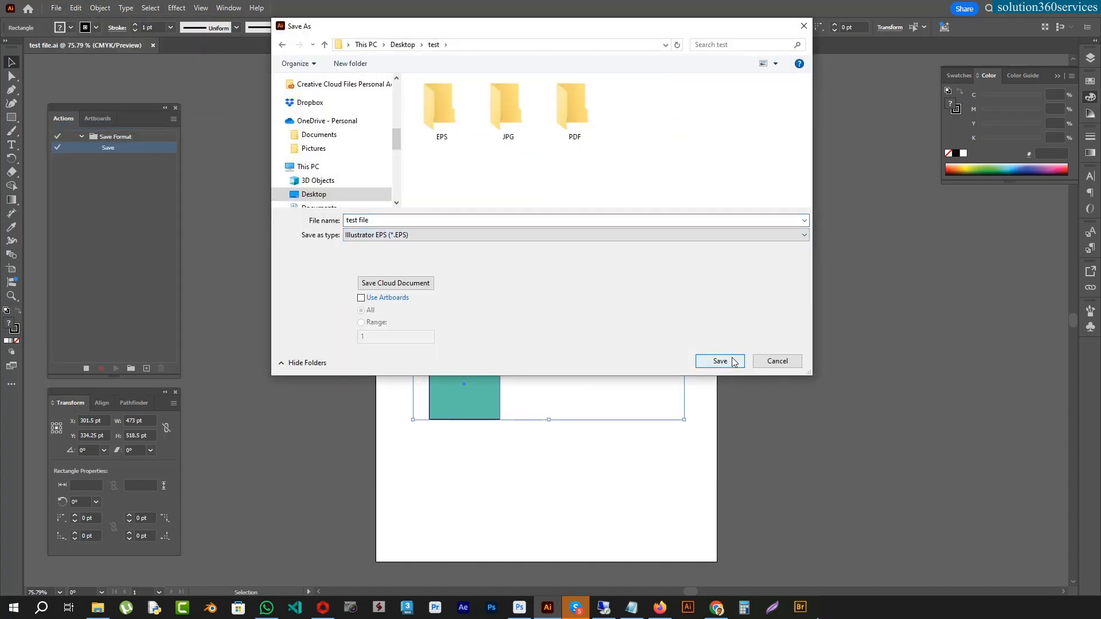
click(720, 362)
Complete the EPS save with version Illustrator CC EPS and Adobe PostScript LanguageLevel 3, and stop recording the action
click(558, 140)
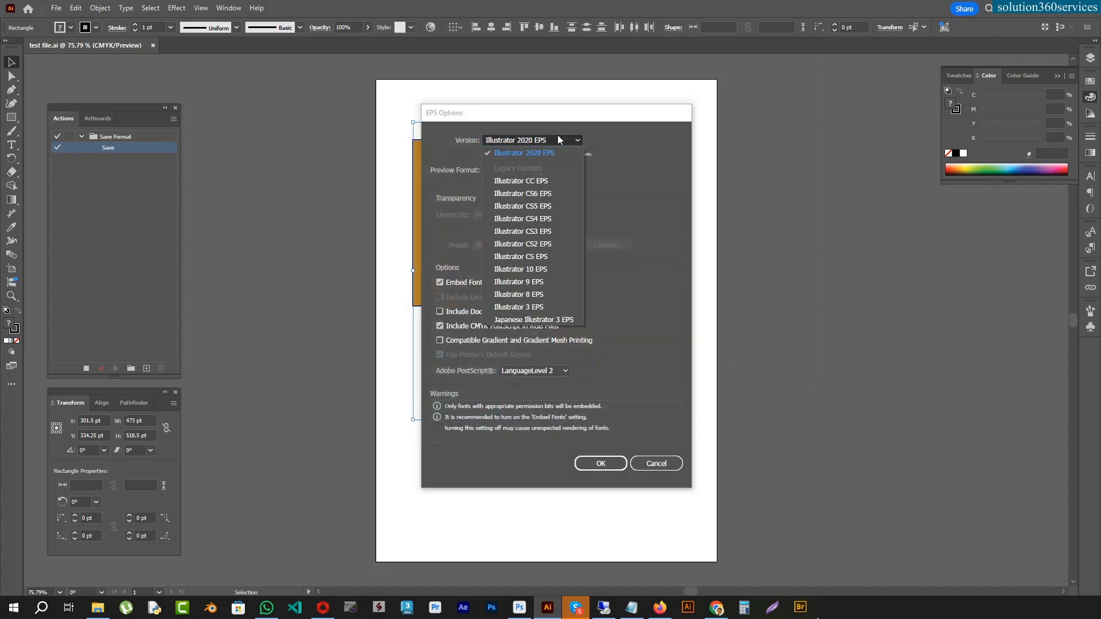
click(545, 179)
click(530, 358)
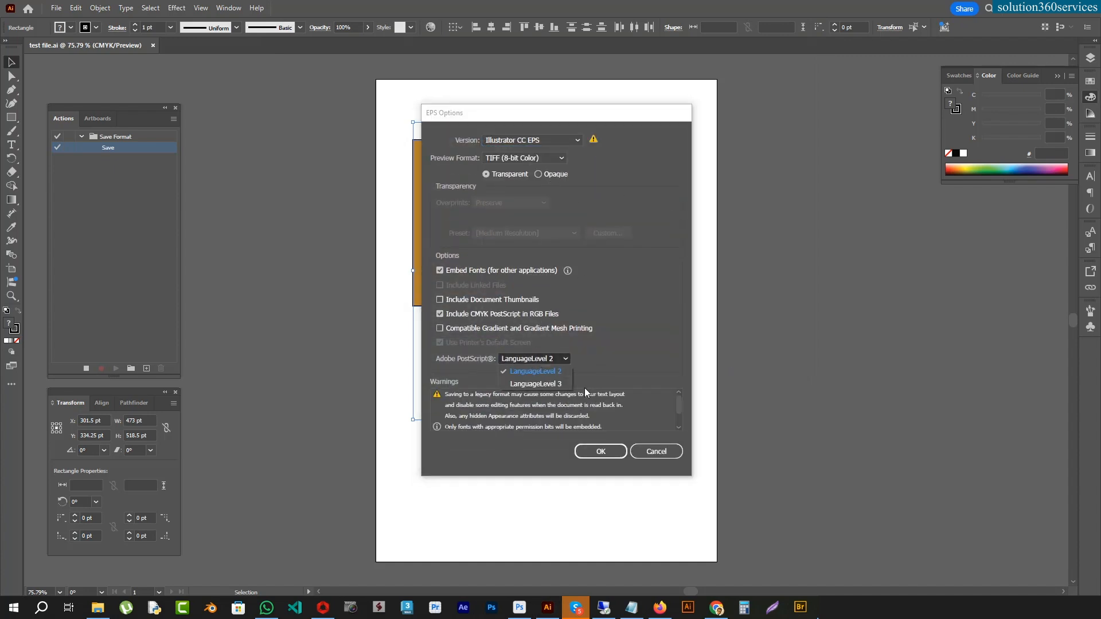
click(560, 385)
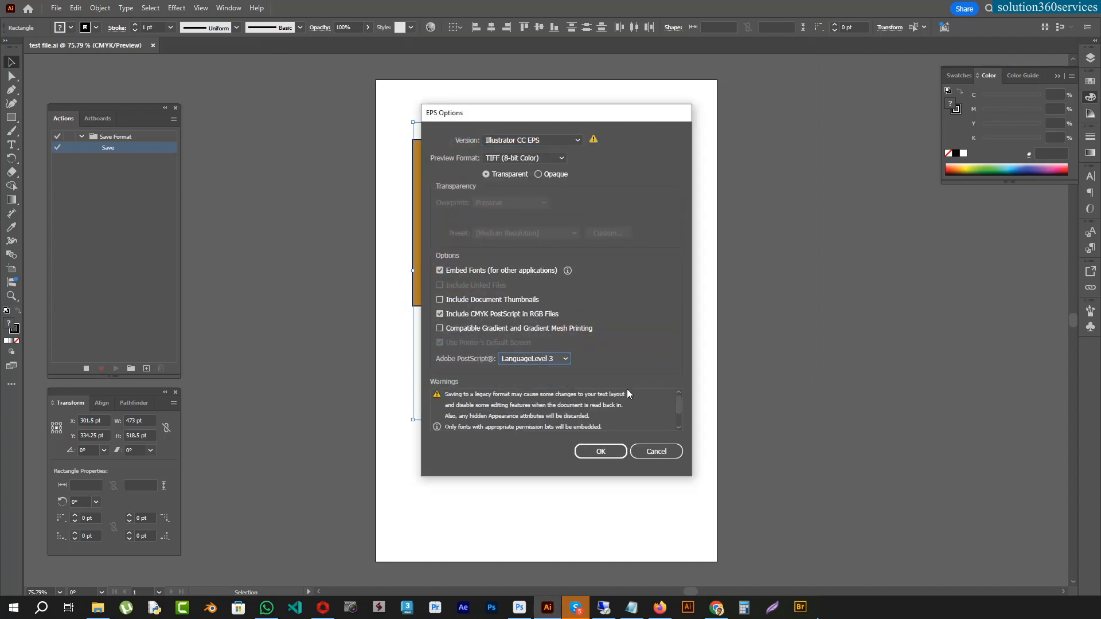
click(601, 452)
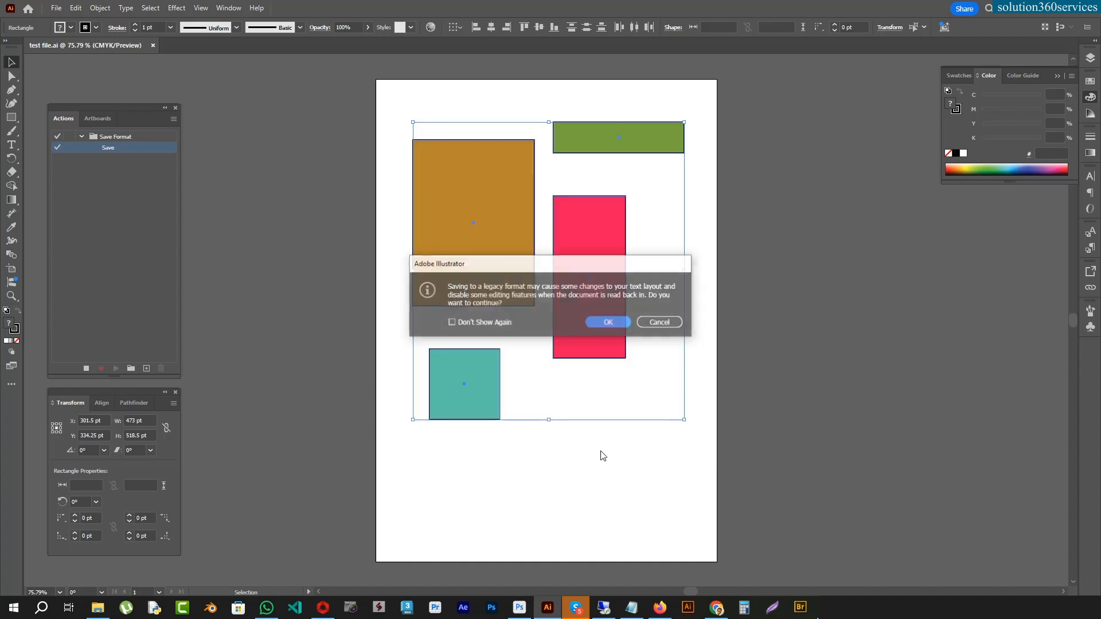
click(615, 321)
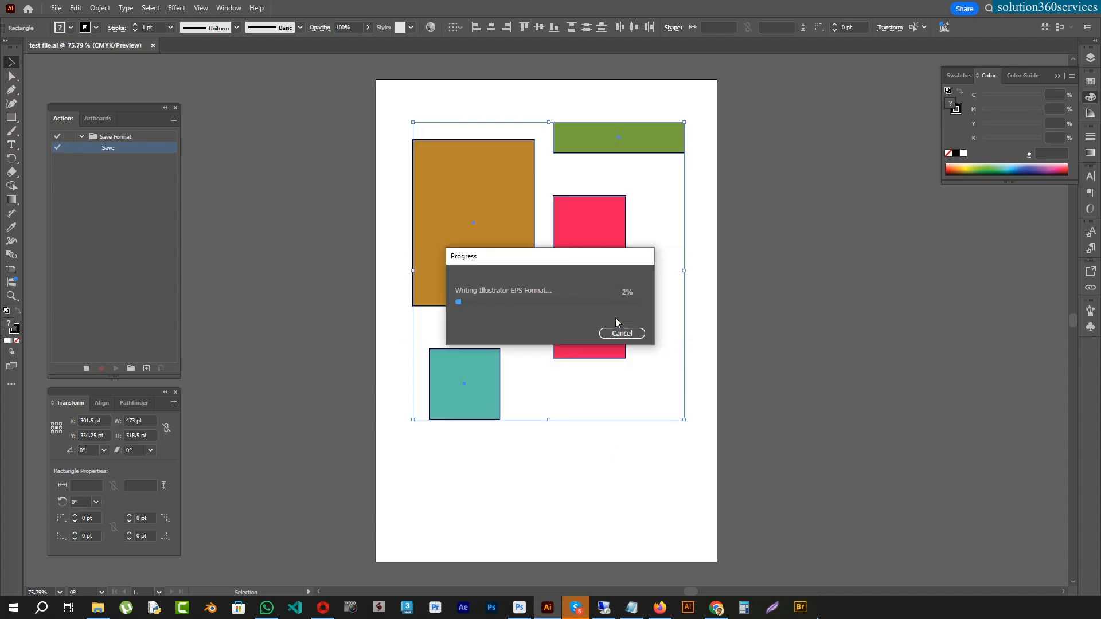
click(86, 370)
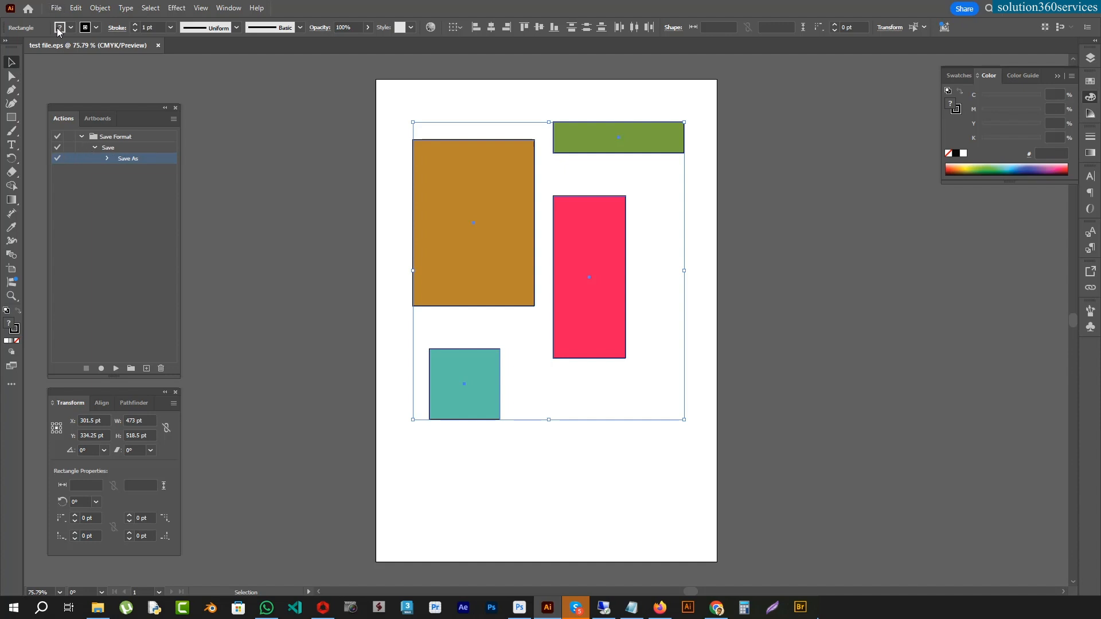
Expand the recorded Save As command and inspect its stored file path, dismissing the save dialog without saving
click(107, 159)
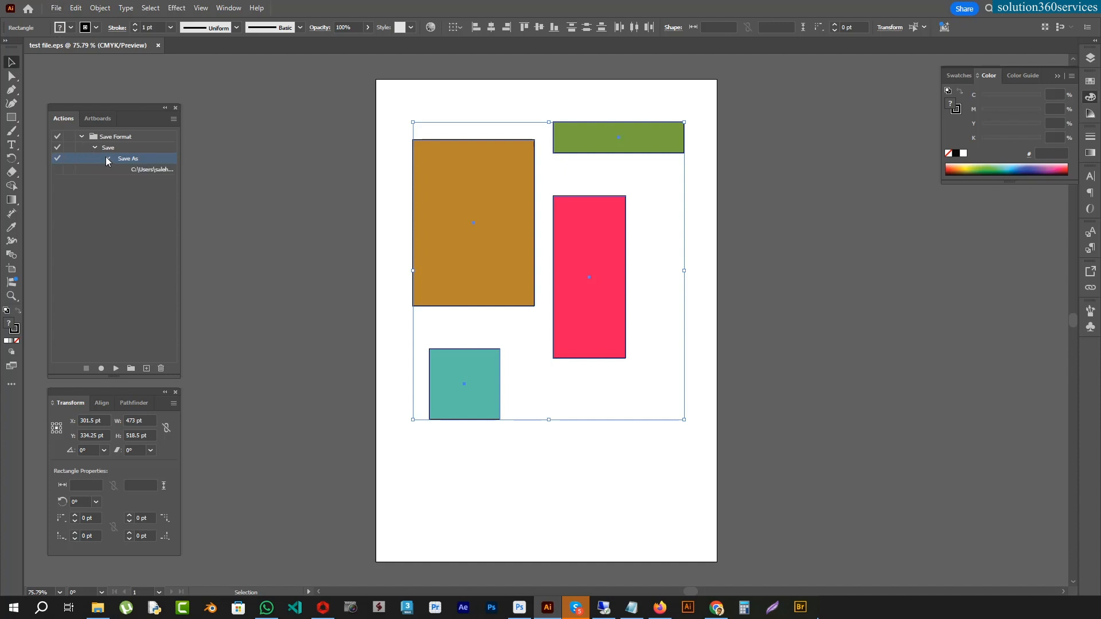
double_click(161, 170)
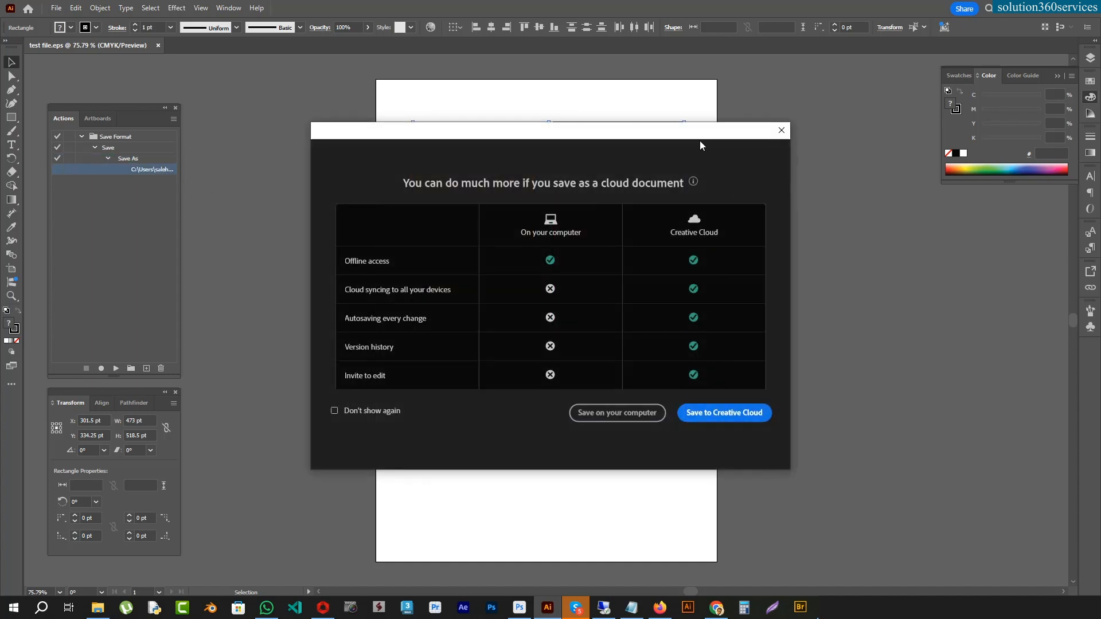
click(781, 131)
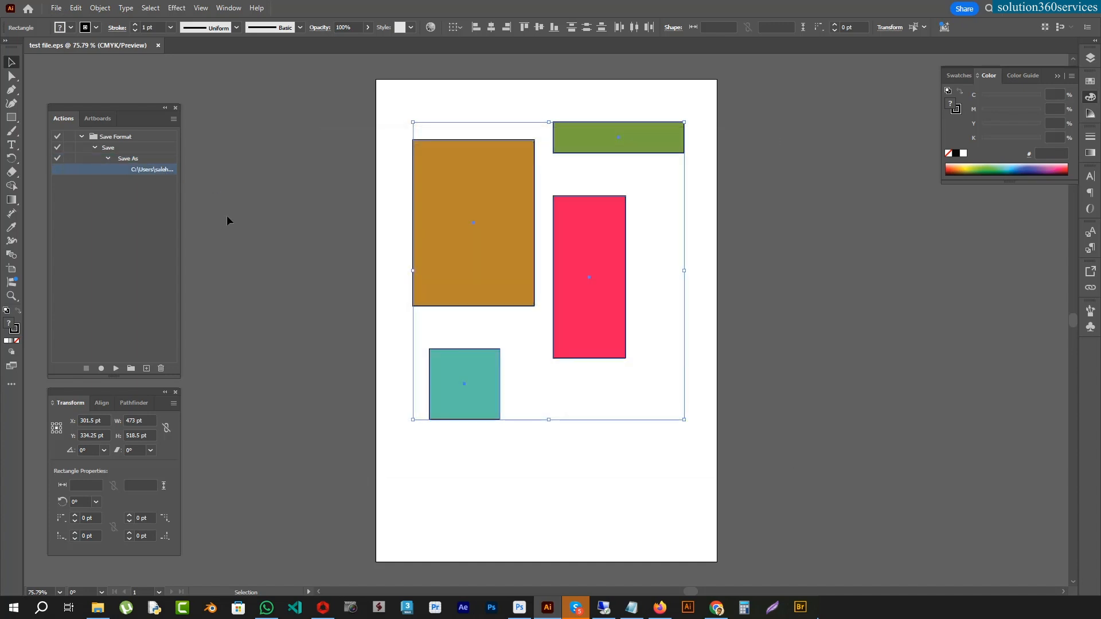
Collapse the Save action and select it in the Save Format set
click(96, 148)
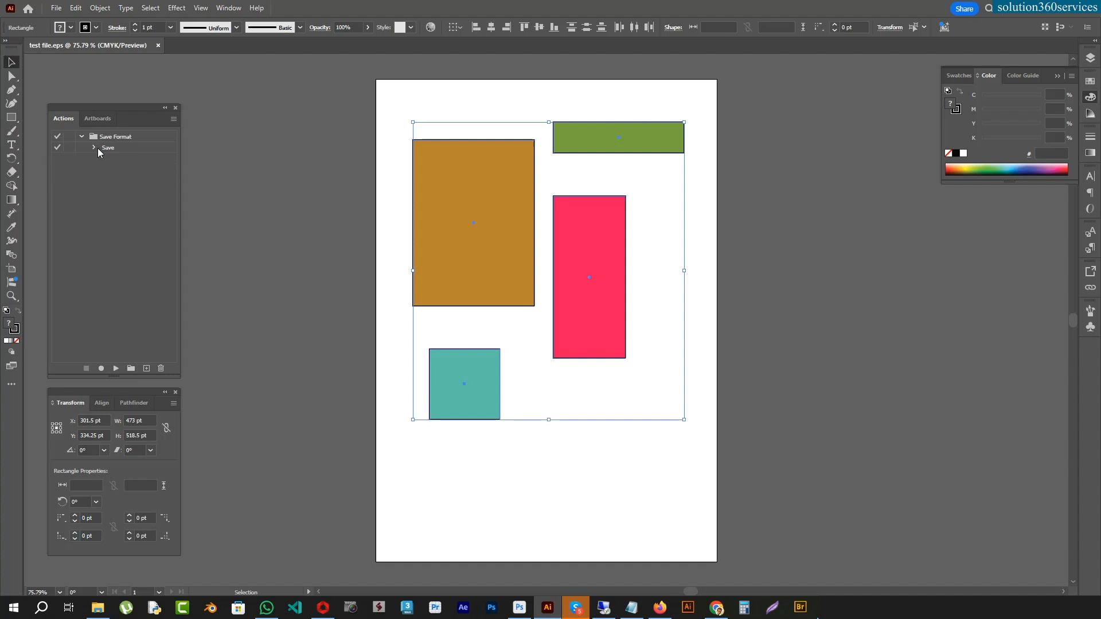
click(94, 146)
click(94, 147)
click(109, 147)
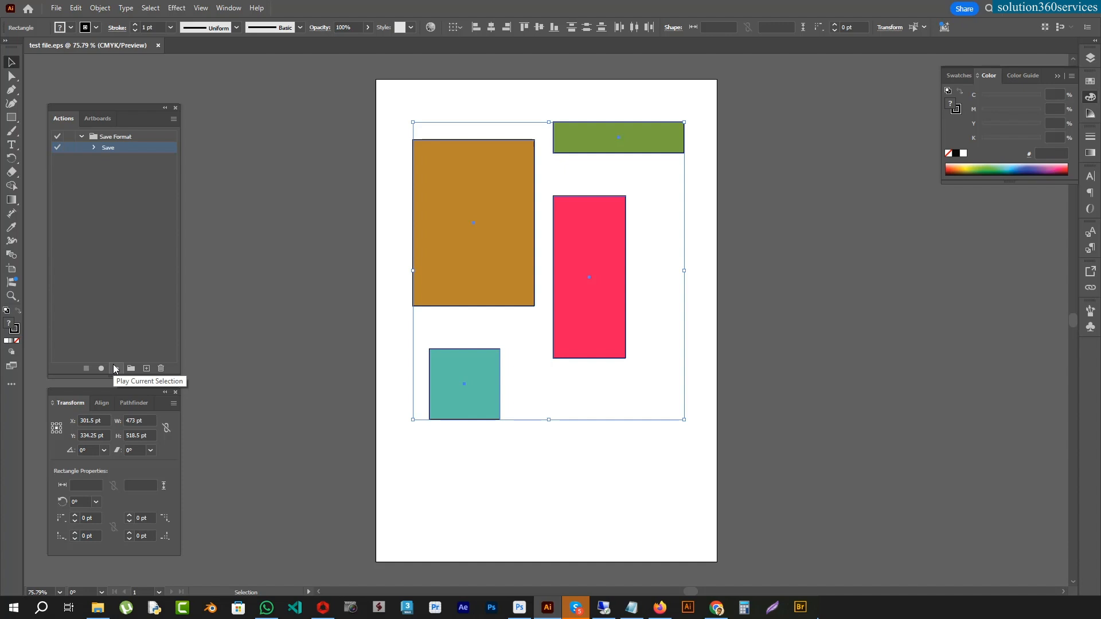
Play the Save action in the Save Format set and collapse its recorded commands
click(115, 369)
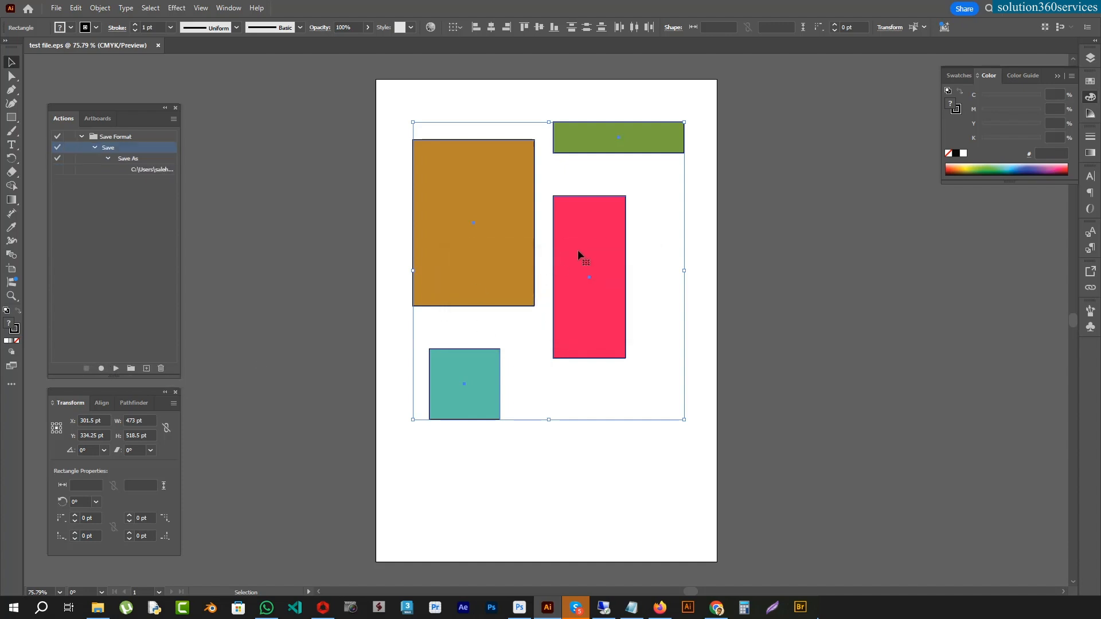
click(94, 147)
Switch to the Notepad notes, review the second point about using keyboard shortcuts with actions, and minimize the notes
click(631, 607)
click(333, 288)
click(500, 288)
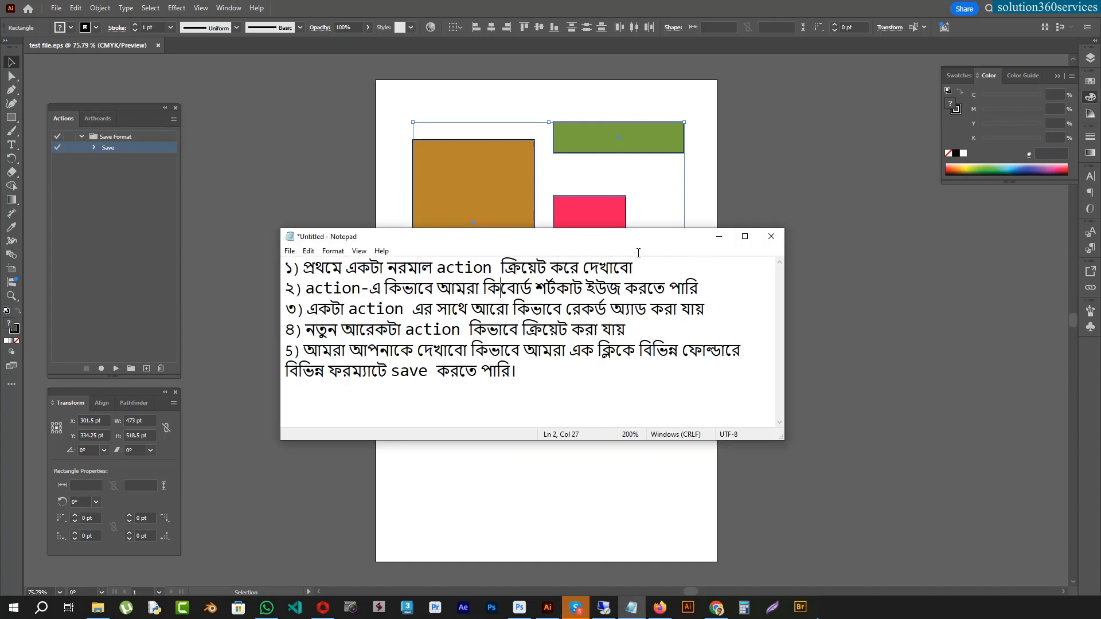
click(717, 237)
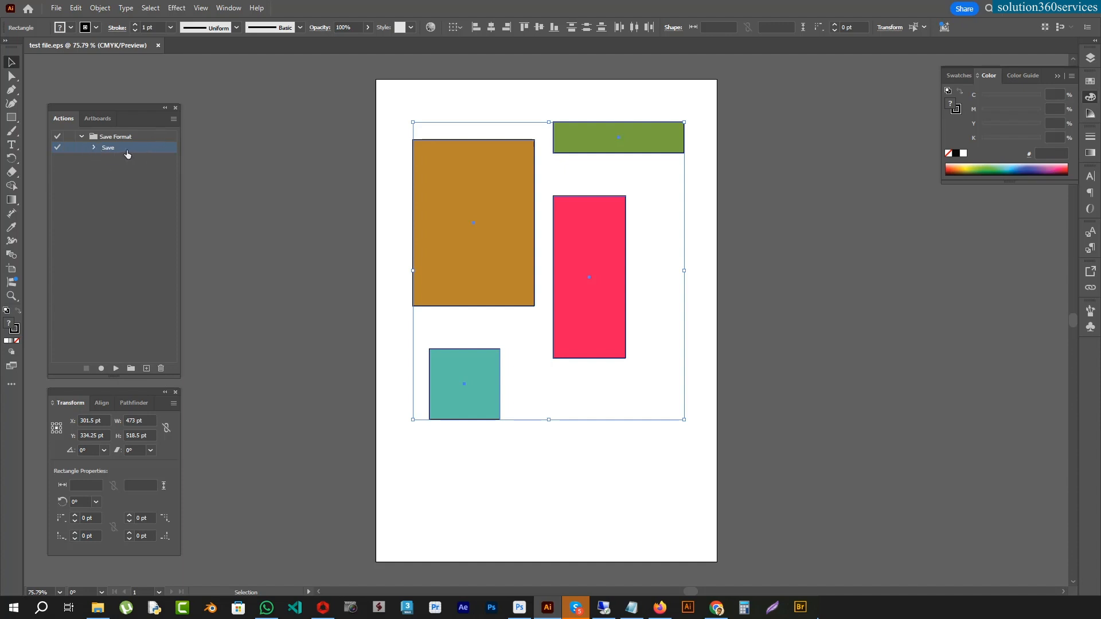
Replace the Save action in the Save Format set with a new action named Save, function key F2 and color None, and start recording
click(161, 368)
click(539, 317)
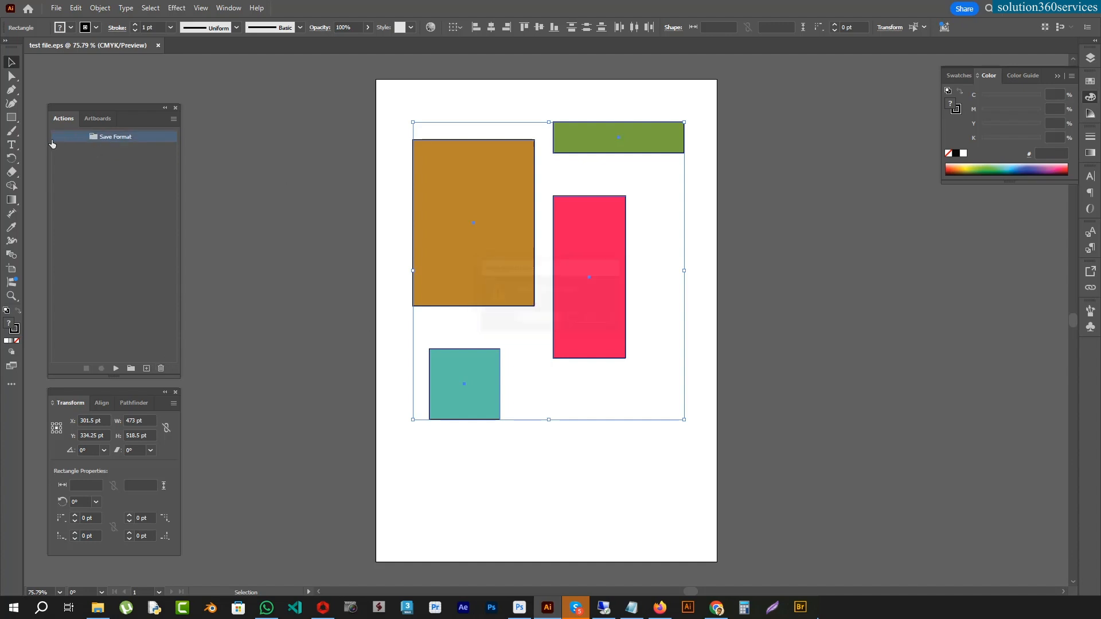
click(147, 369)
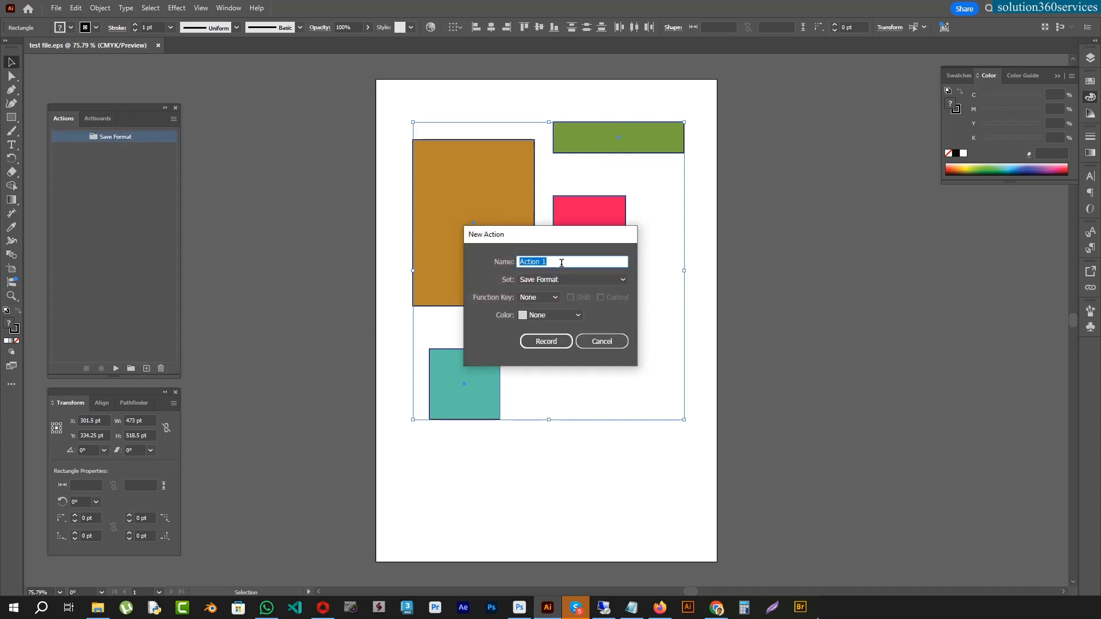
text(Save)
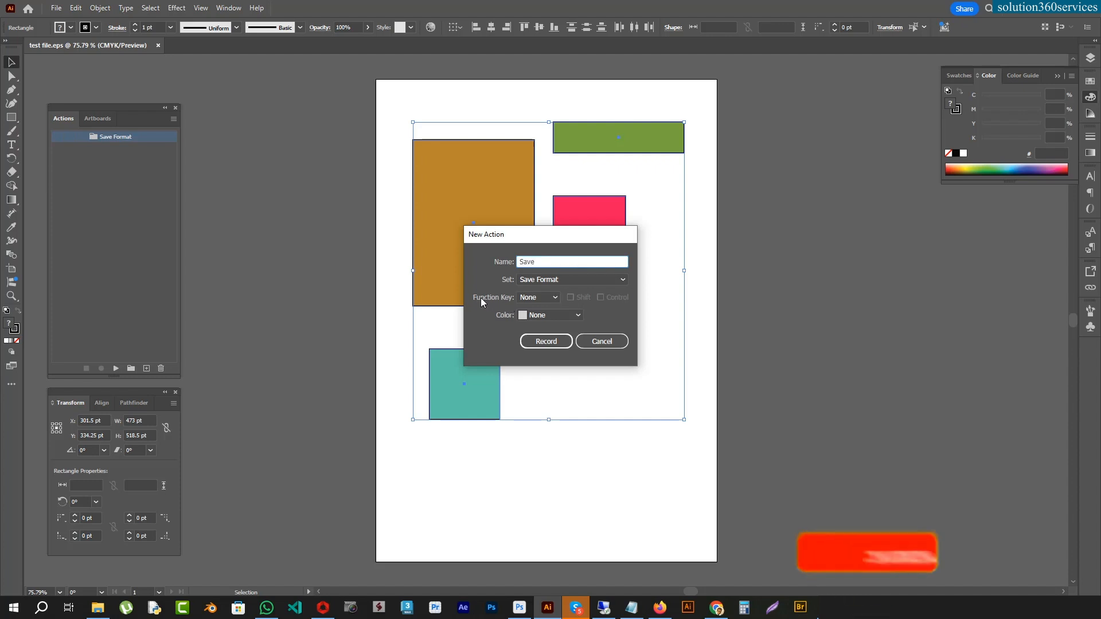
click(538, 298)
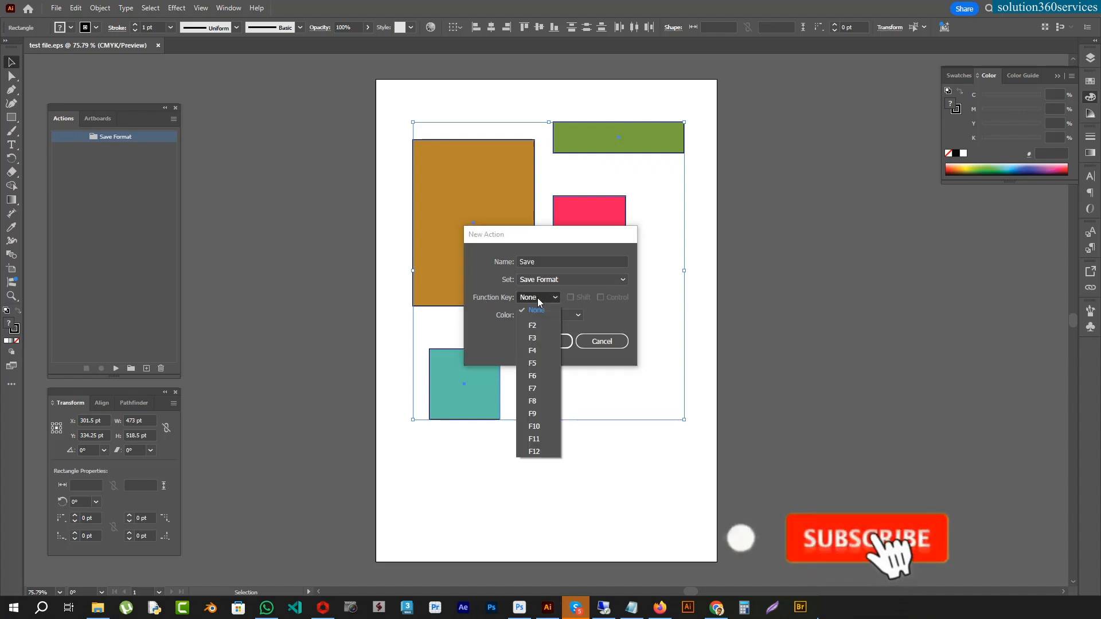
click(536, 333)
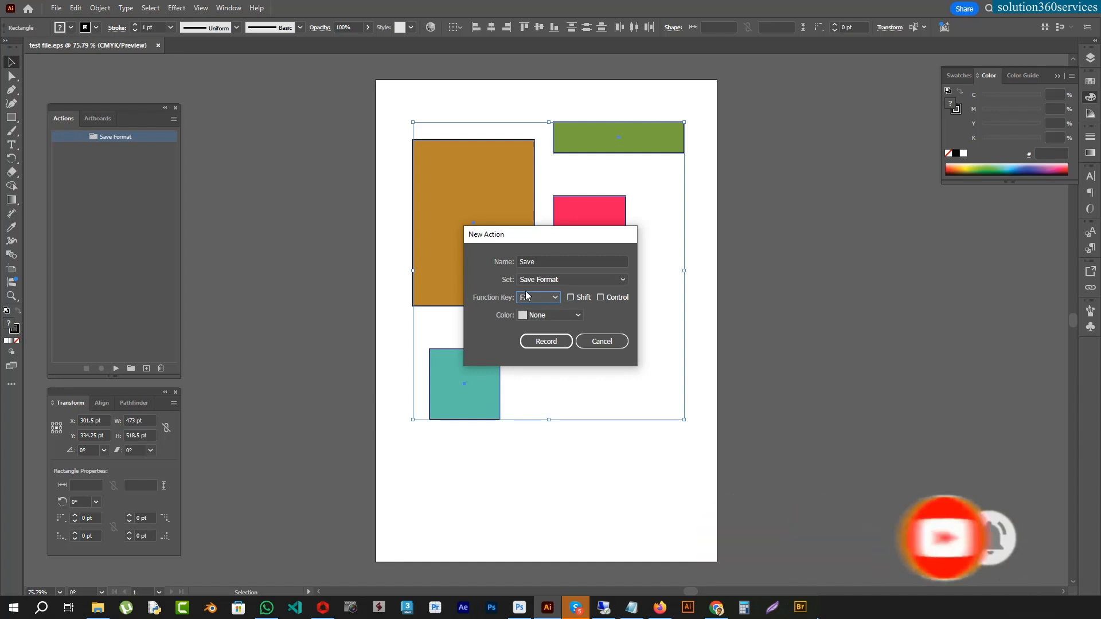
click(571, 298)
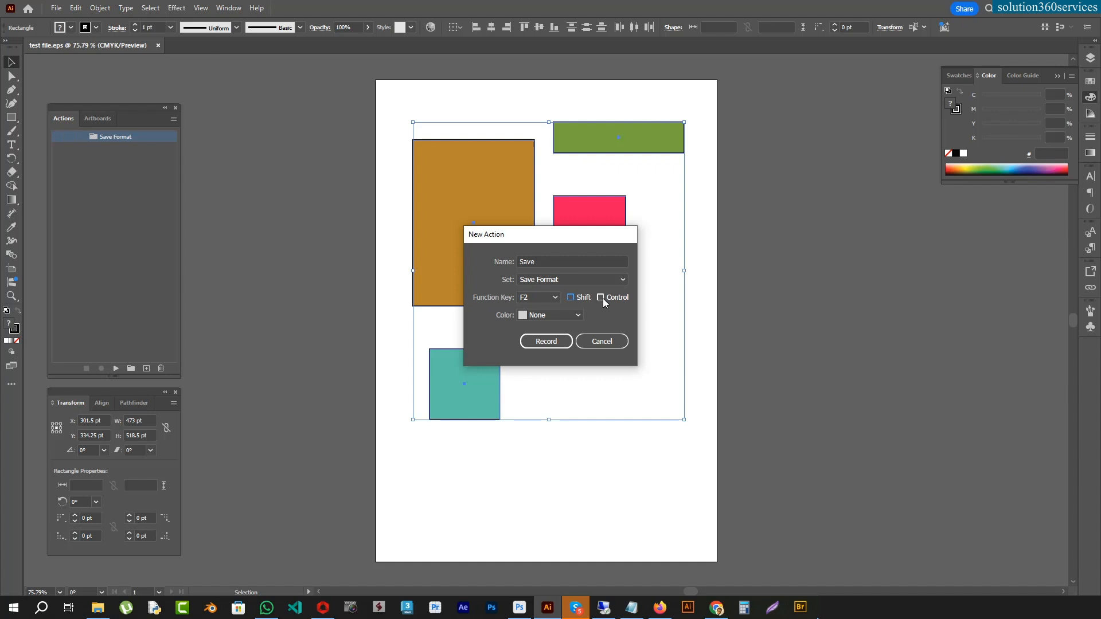
click(552, 316)
click(542, 328)
click(559, 342)
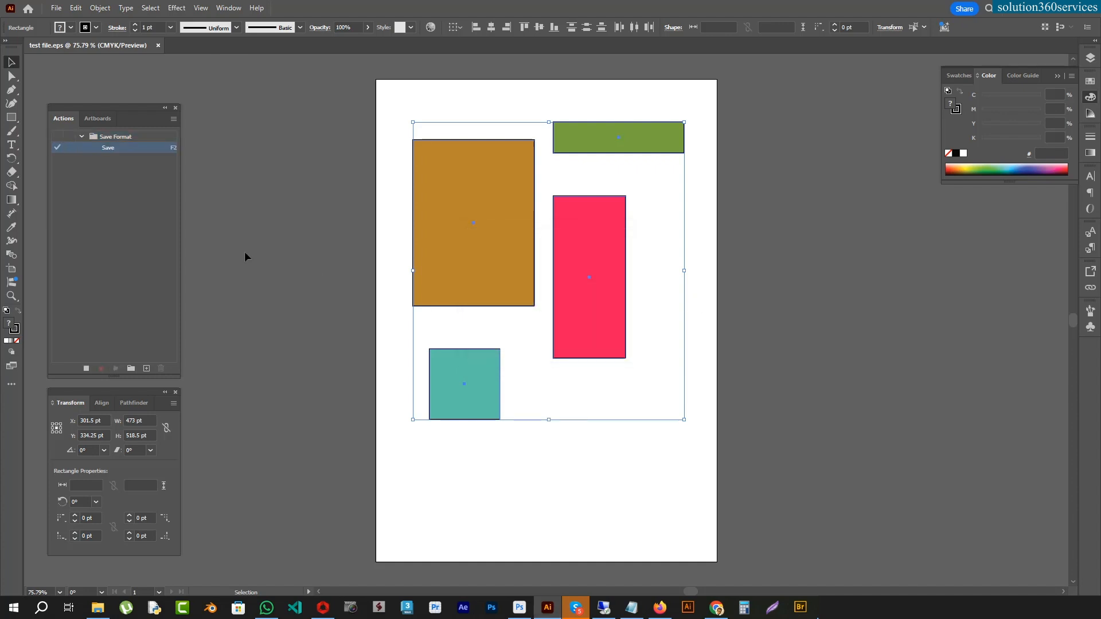
Record saving the document over the existing test file EPS with version Illustrator 2020 EPS, and stop recording
click(56, 8)
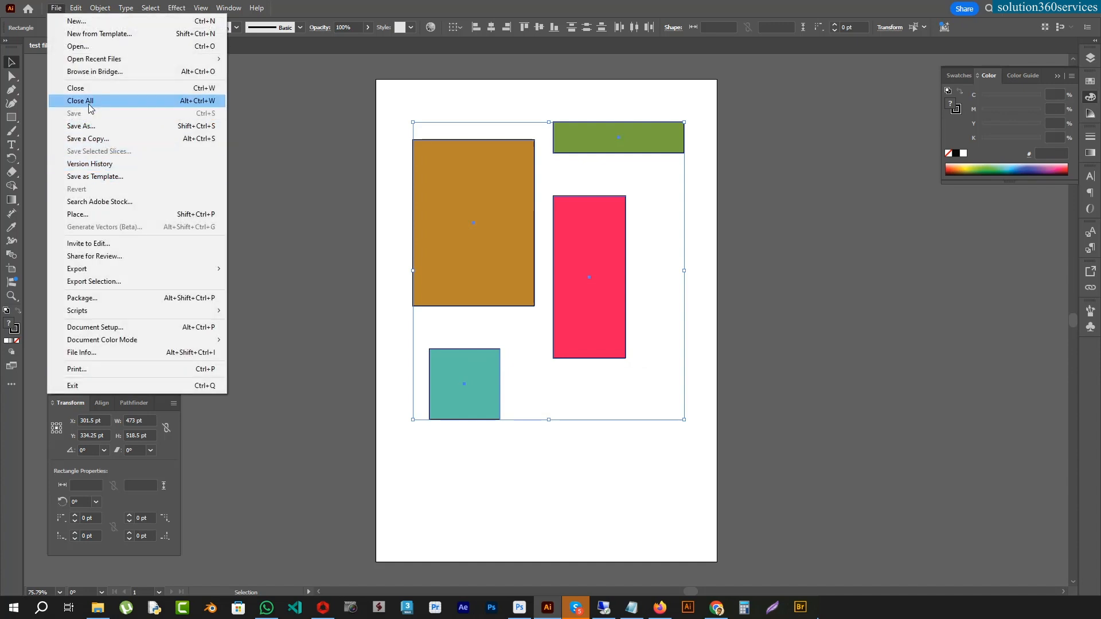
click(86, 126)
click(579, 410)
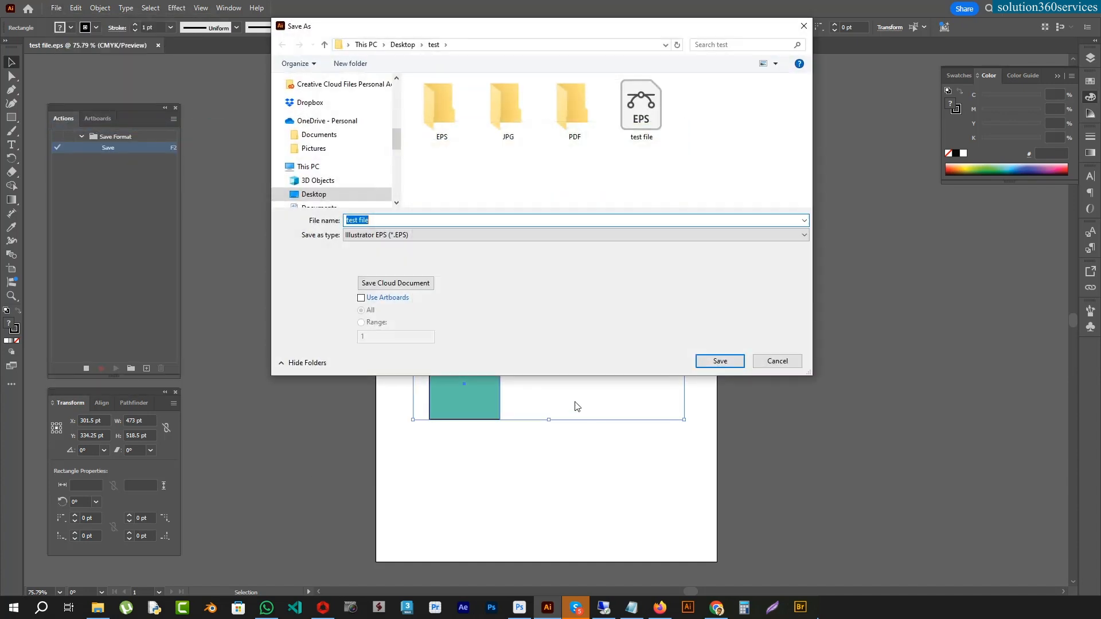
click(718, 361)
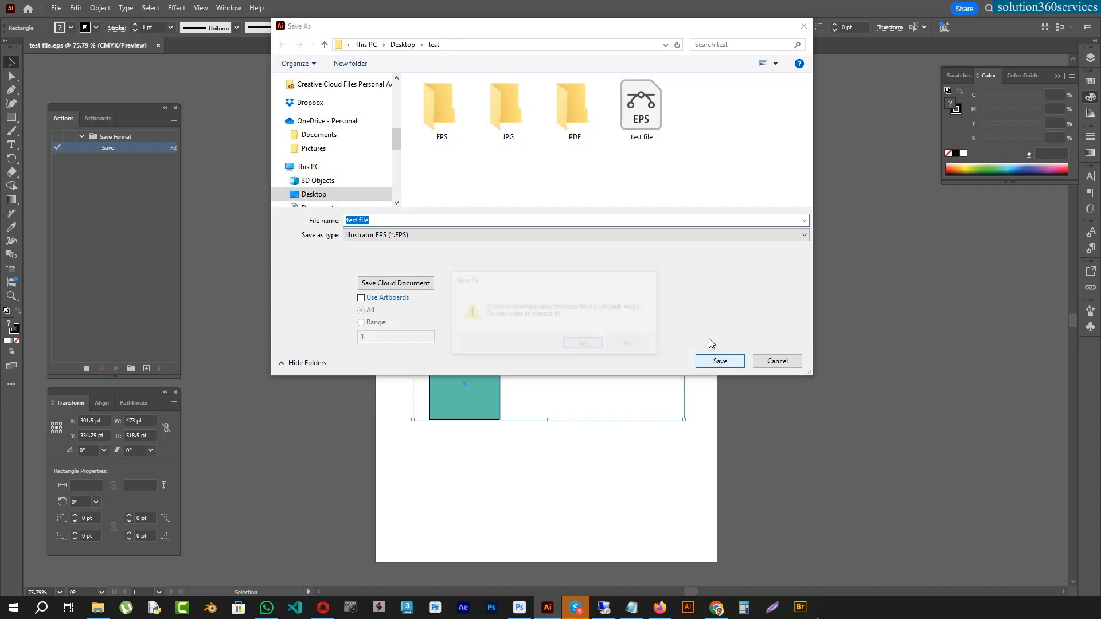
click(585, 345)
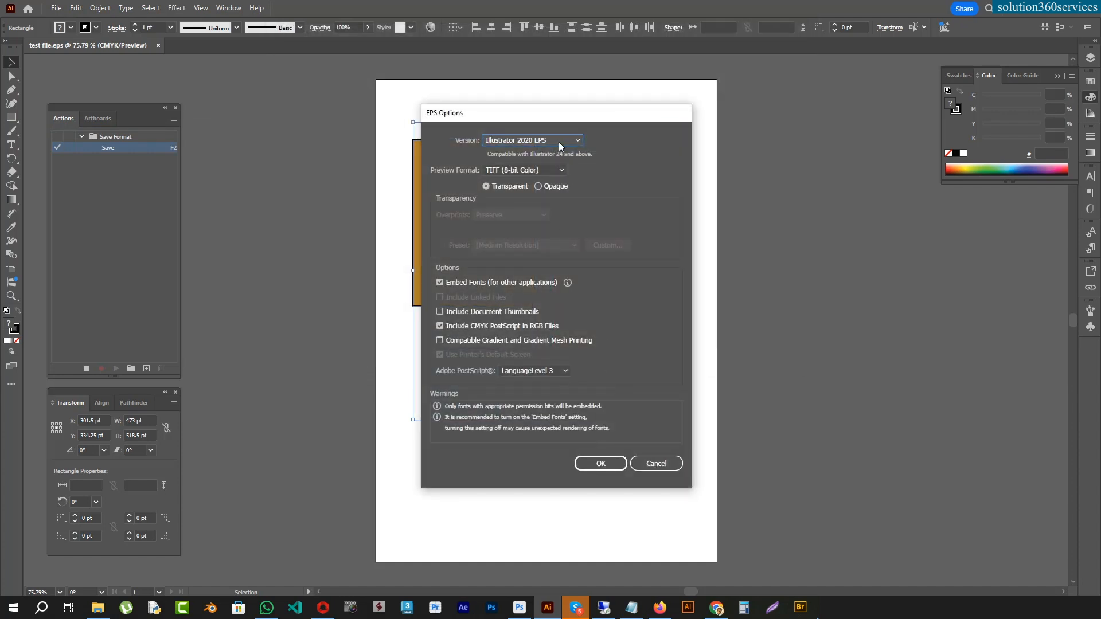
click(609, 463)
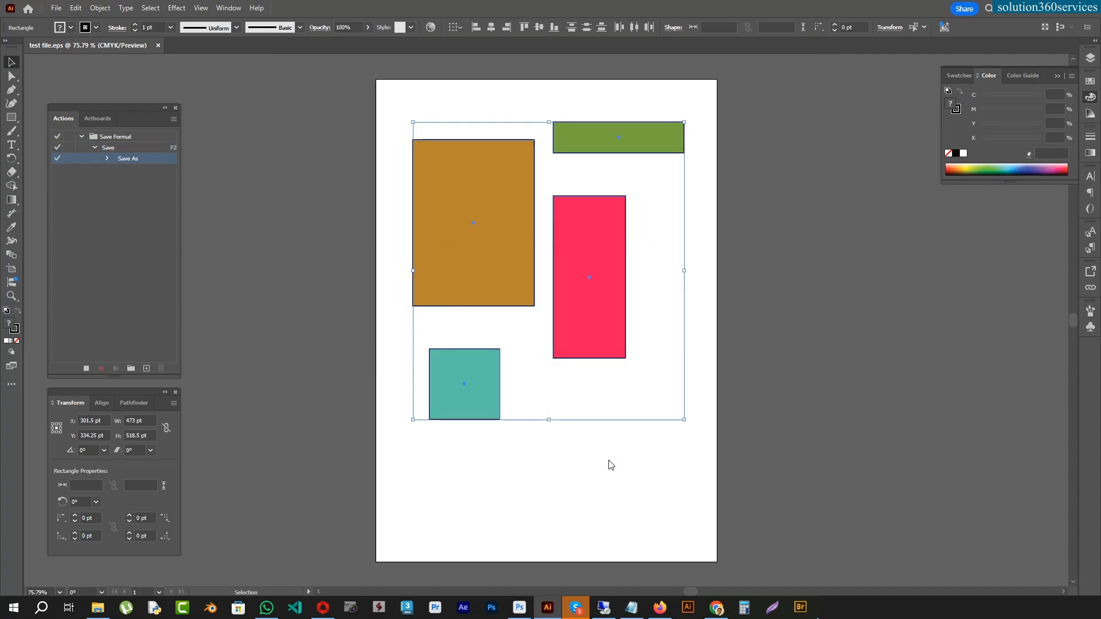
click(86, 372)
Select the Save action and run it through its assigned function key
click(122, 172)
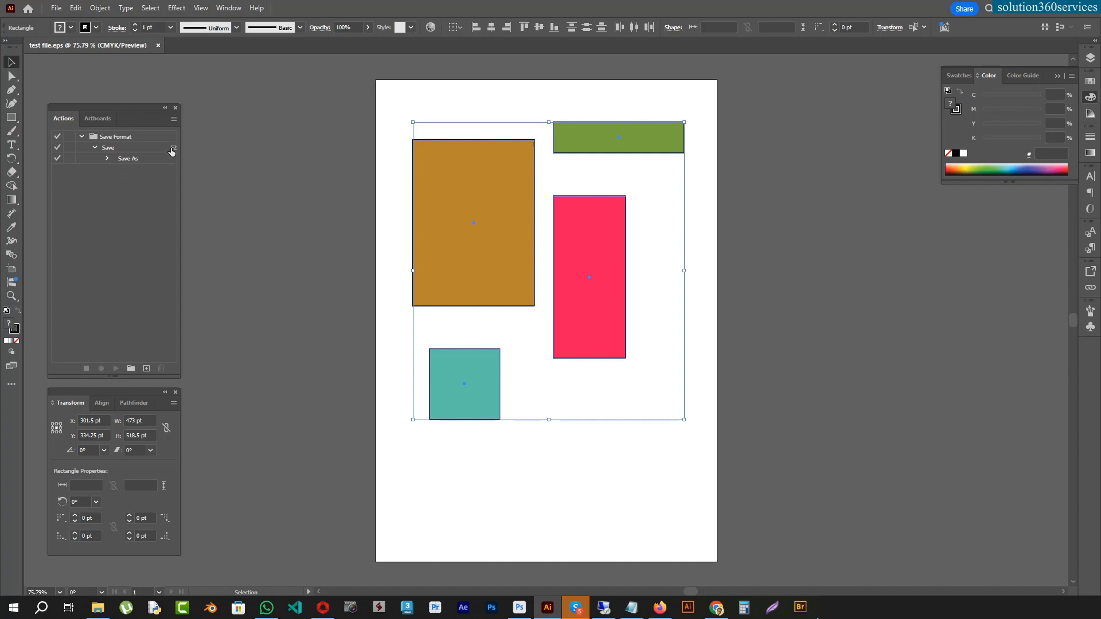
click(127, 147)
key(F2)
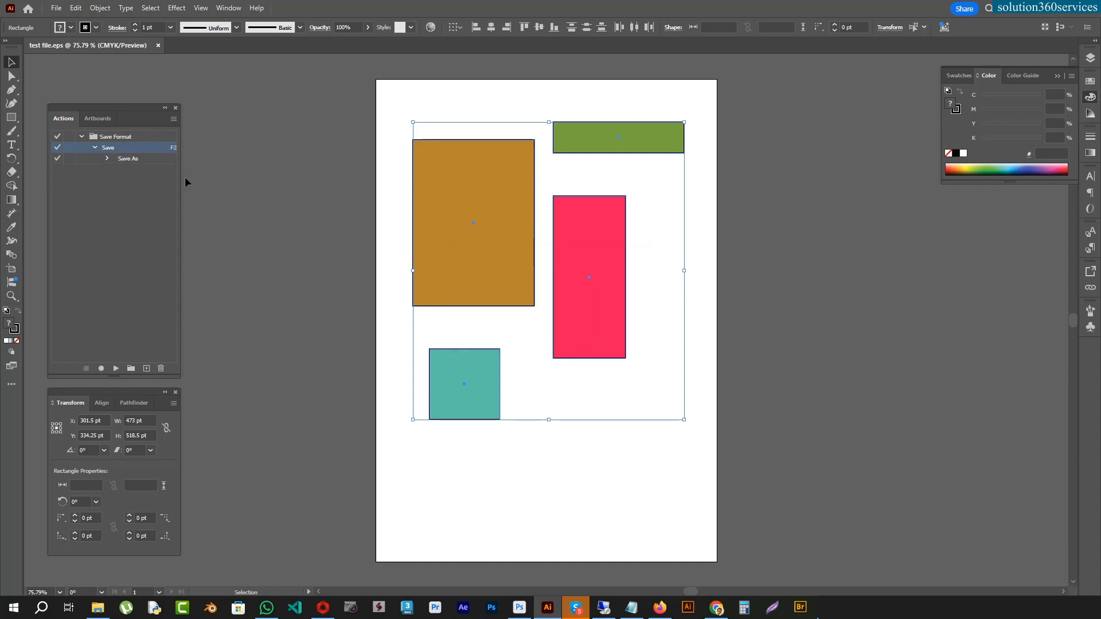
After checking the Notepad notes, resume recording after the Save As command and close the document to add a Close command
click(631, 607)
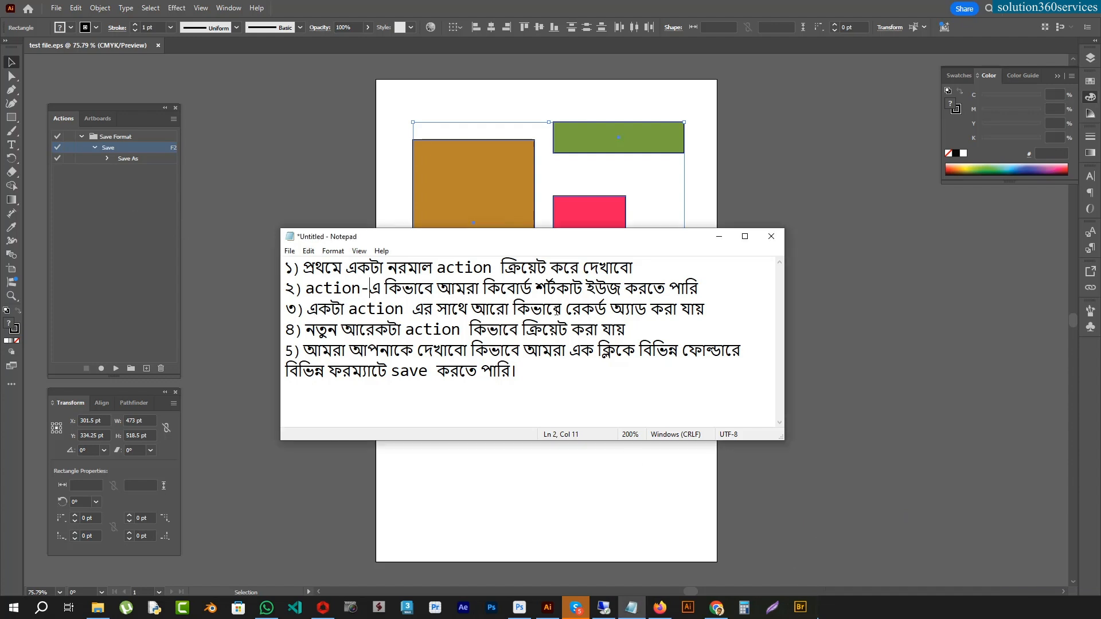
click(86, 186)
click(133, 161)
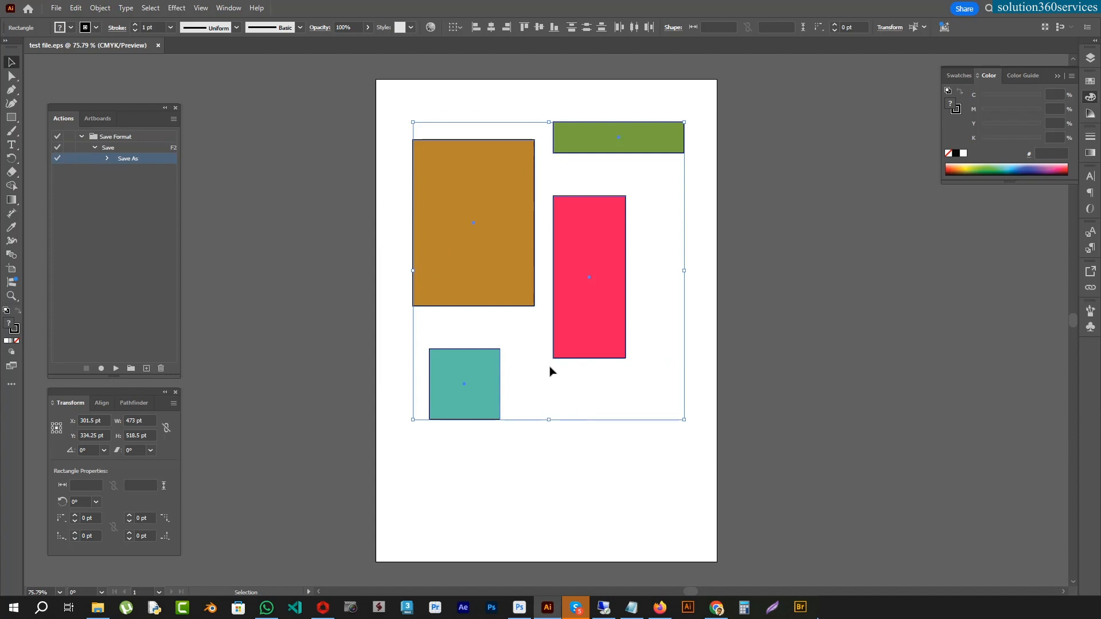
click(101, 368)
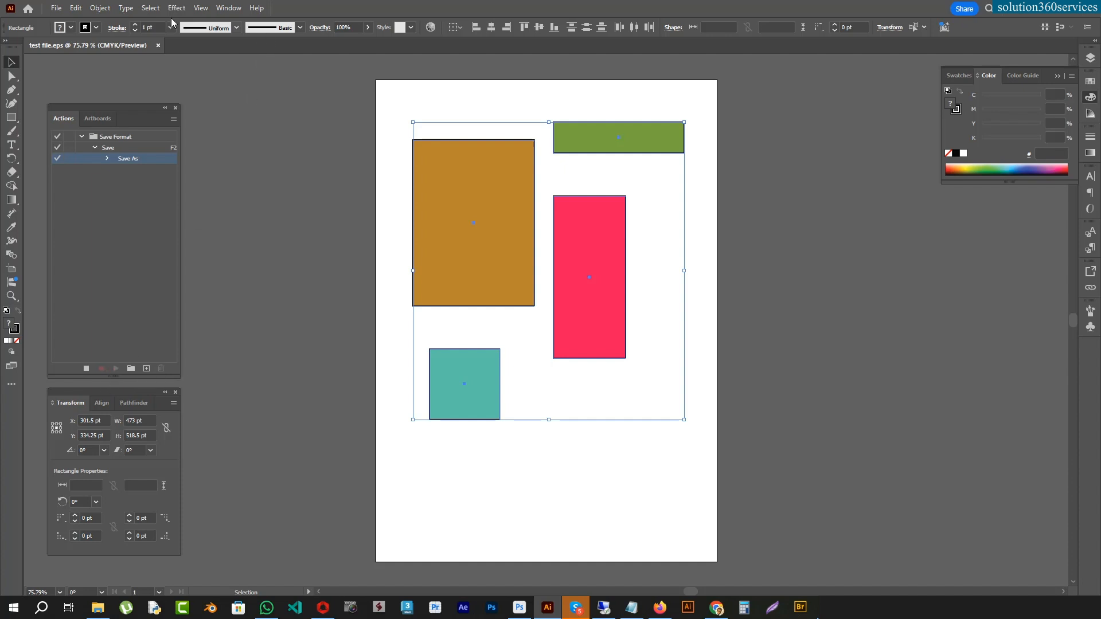
click(55, 8)
click(92, 88)
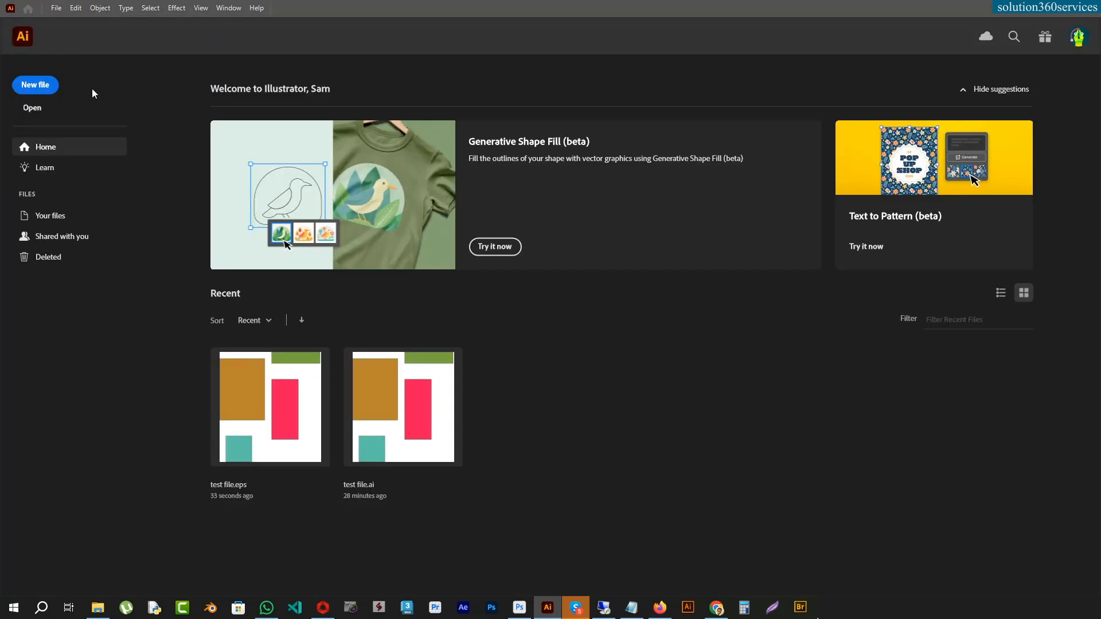
Show the Actions panel on the home screen, stop the recording and move the panel aside
click(229, 8)
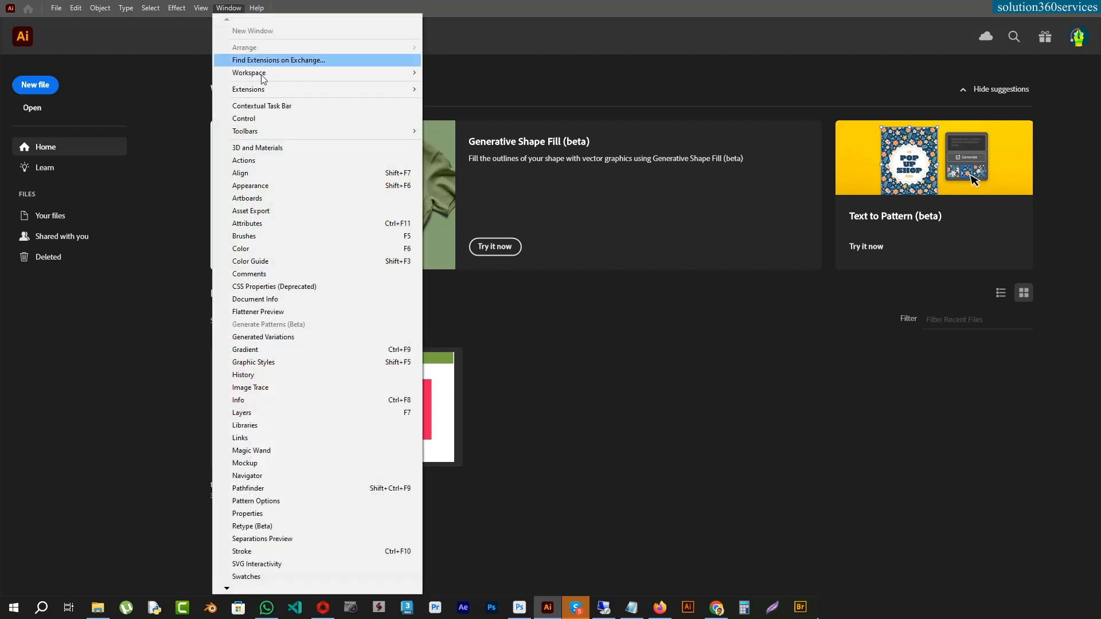
click(253, 161)
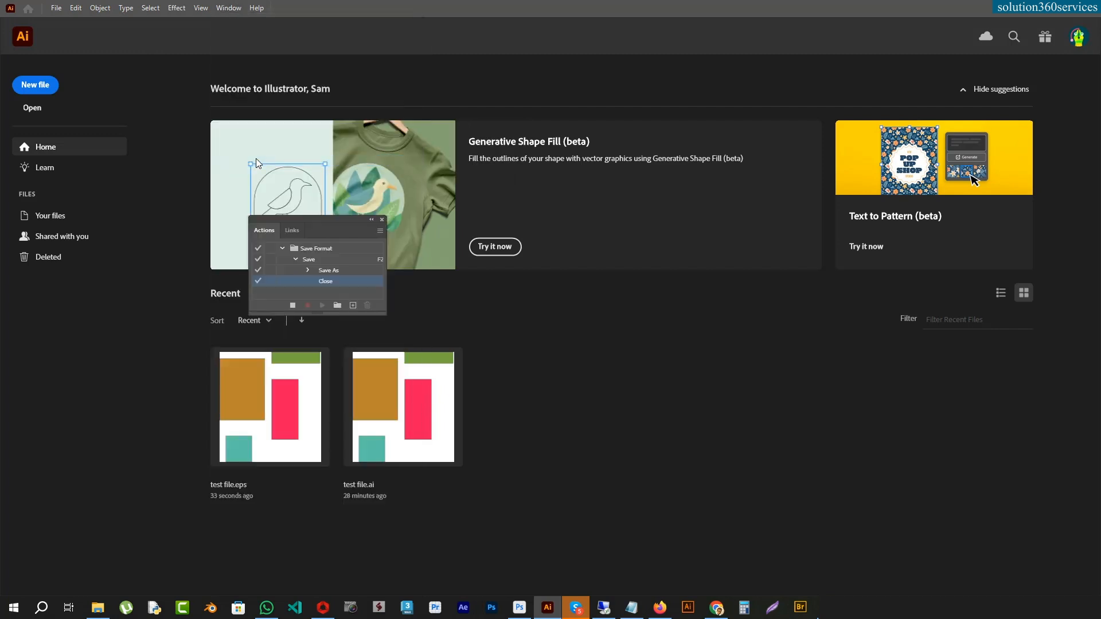
click(293, 306)
drag(293, 220, 155, 159)
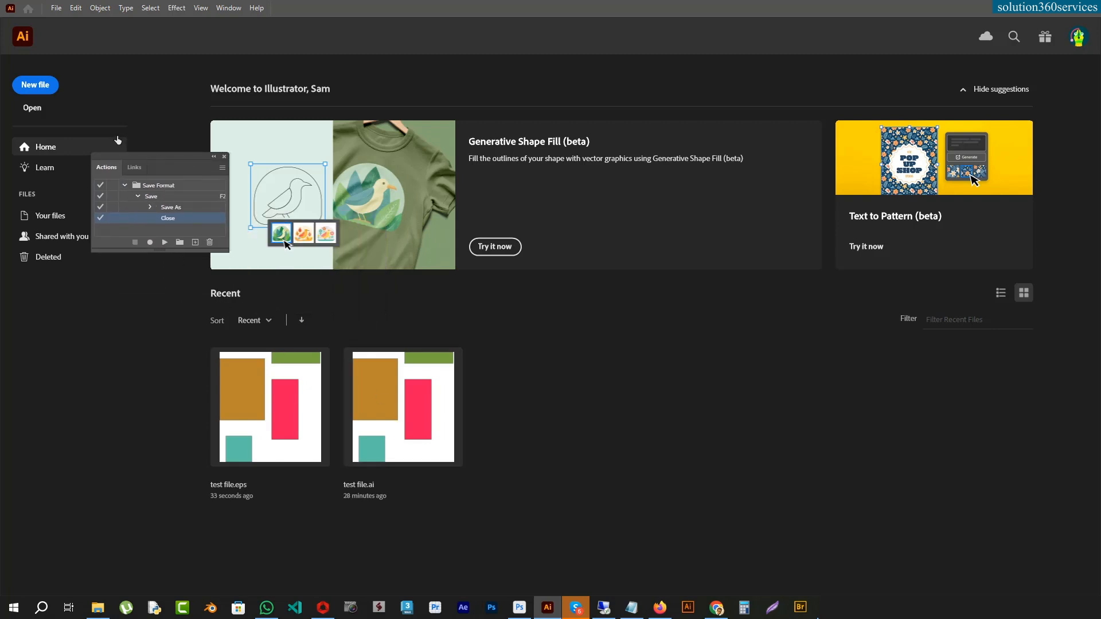
Reopen test file.ai and run the Save action with its Close command excluded
click(400, 413)
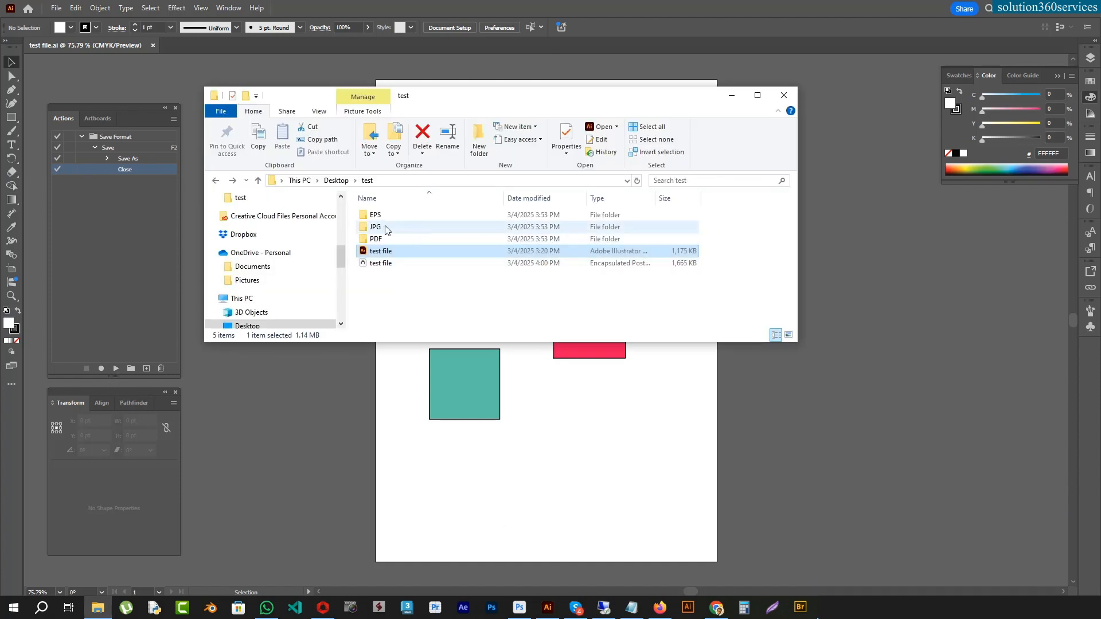
click(115, 195)
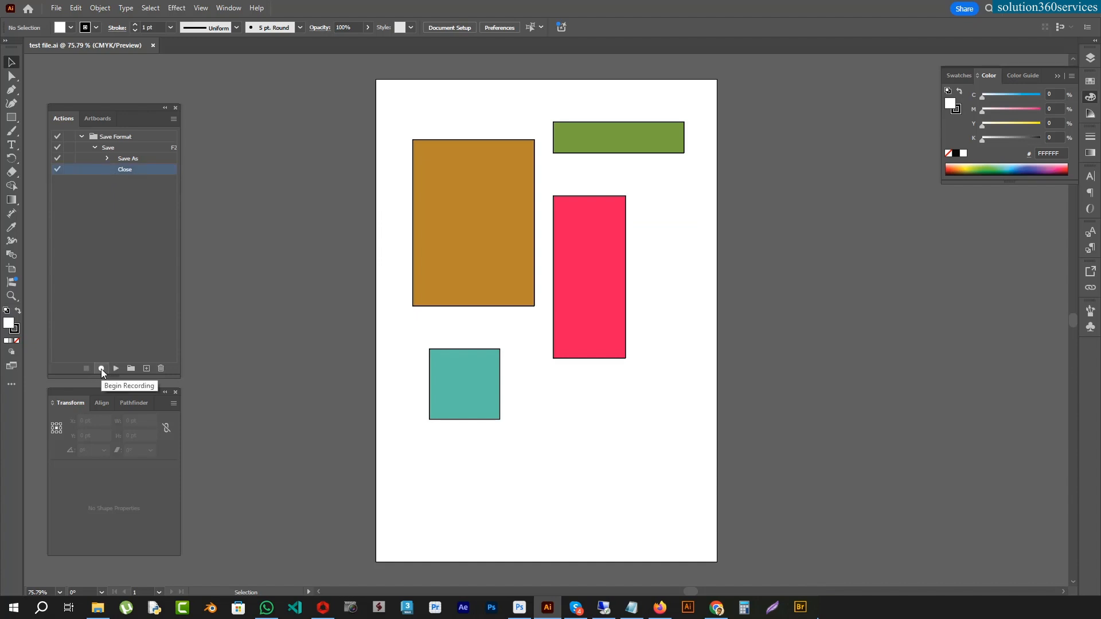
click(59, 170)
click(103, 150)
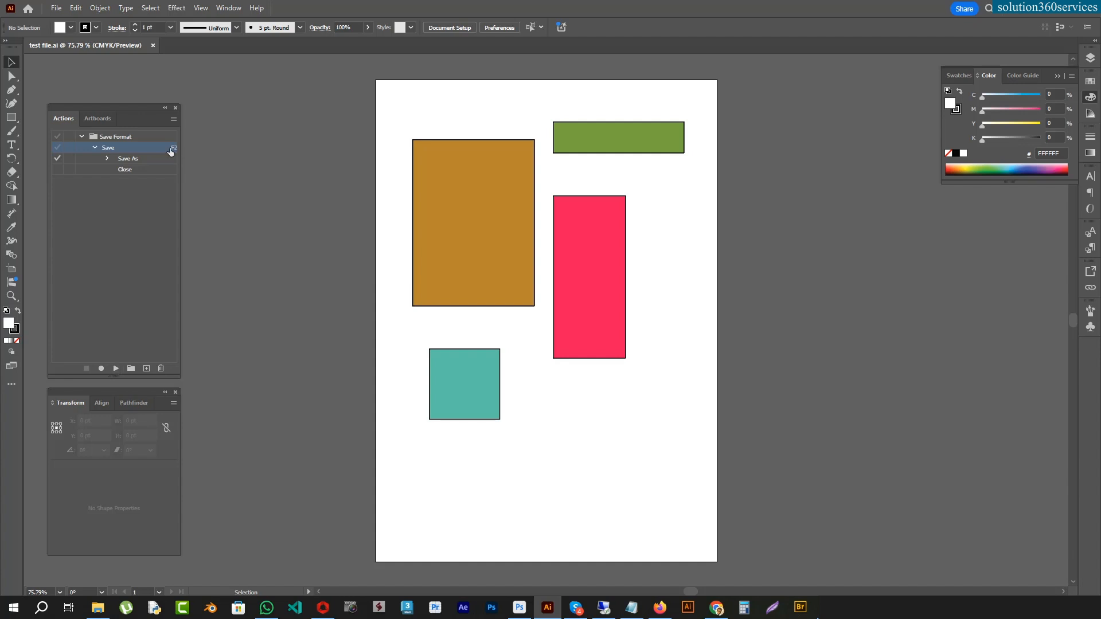
key(F2)
Include the Close command again, play the full Save action and reopen test file.ai
click(55, 169)
click(115, 369)
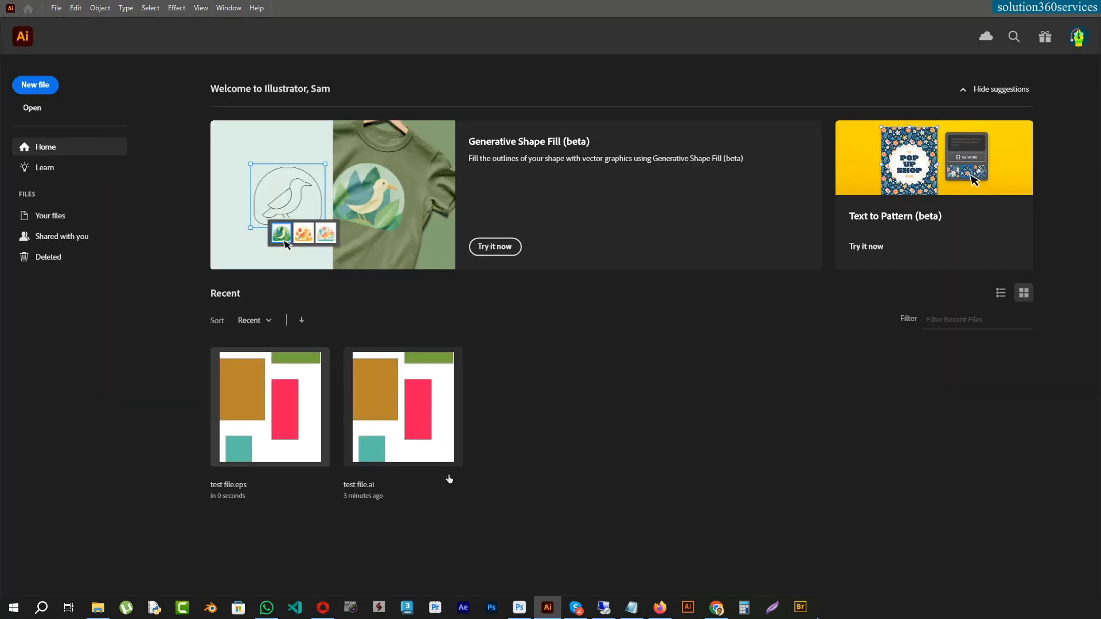
click(412, 426)
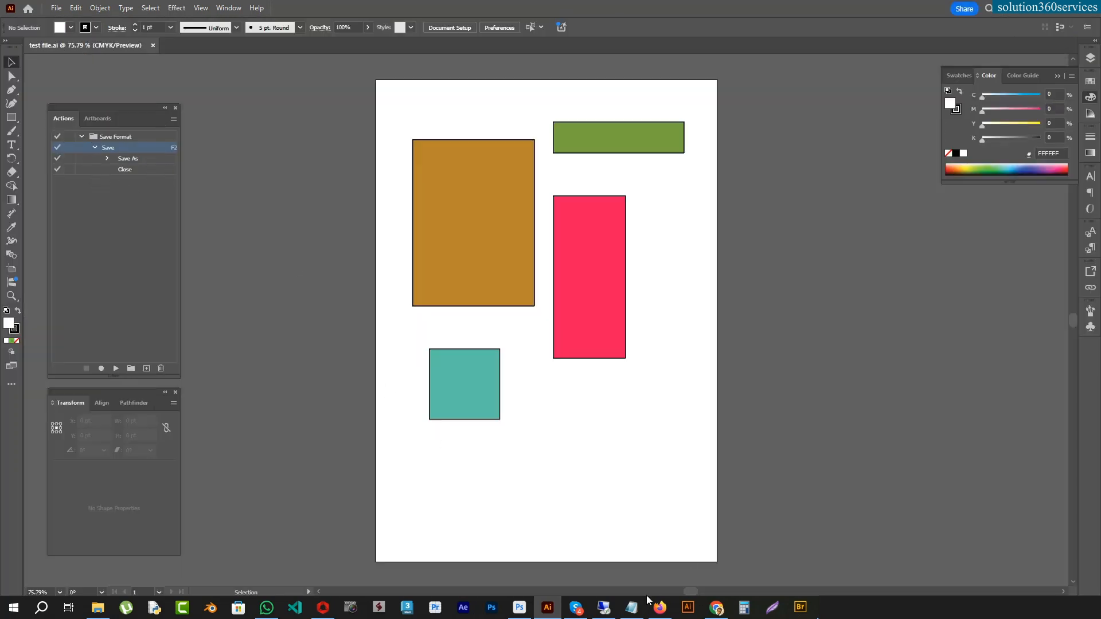
Review the third and fourth points of the Notepad notes, about extending an action and creating another one, and minimize them
click(631, 608)
click(528, 310)
click(610, 310)
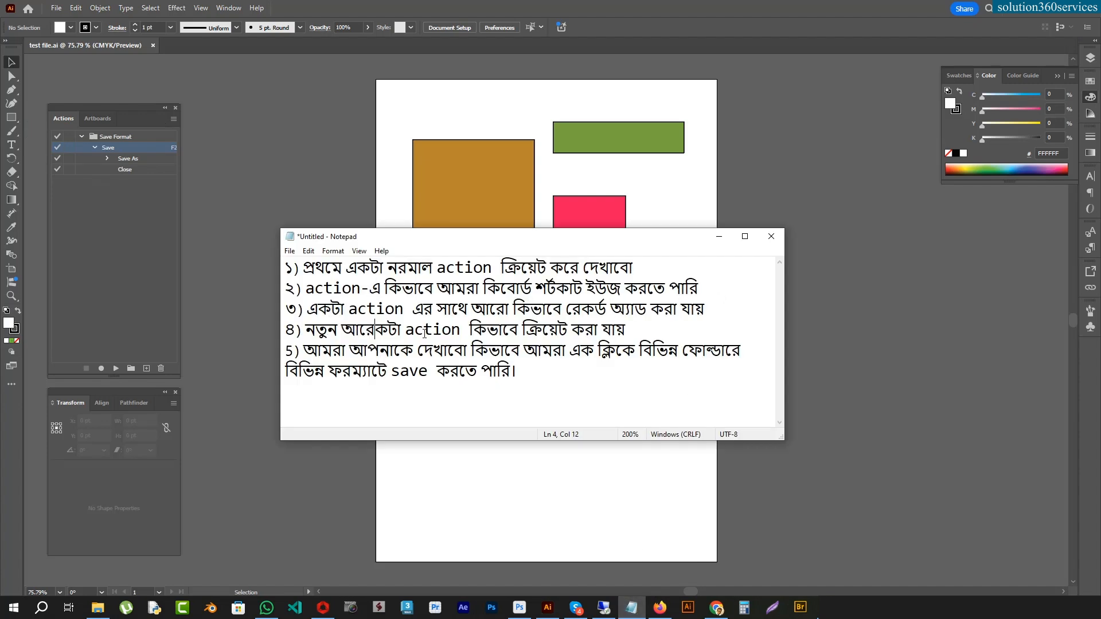
click(719, 236)
Create an action named png in the Save Format set with function key F3 and start recording it
click(96, 148)
click(114, 137)
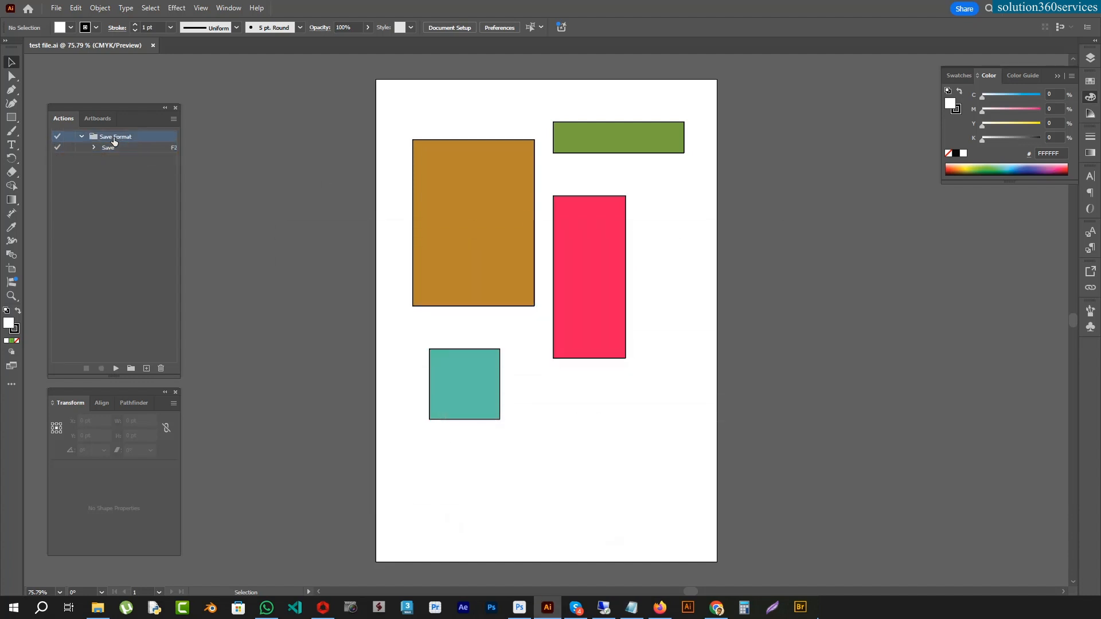
click(147, 368)
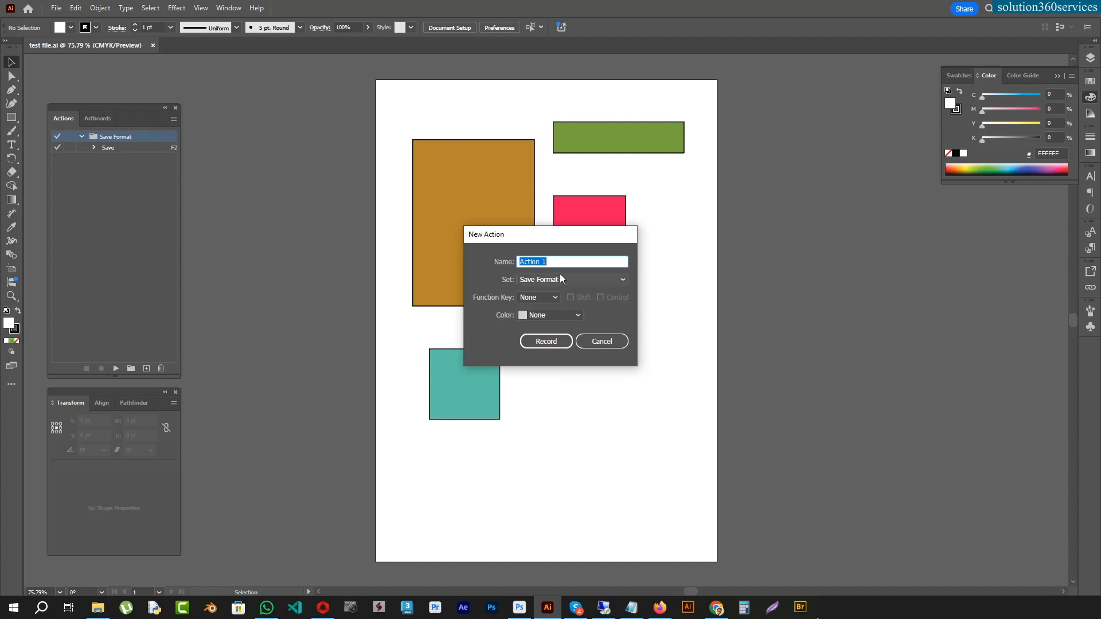
text(png)
click(578, 278)
click(578, 279)
click(545, 296)
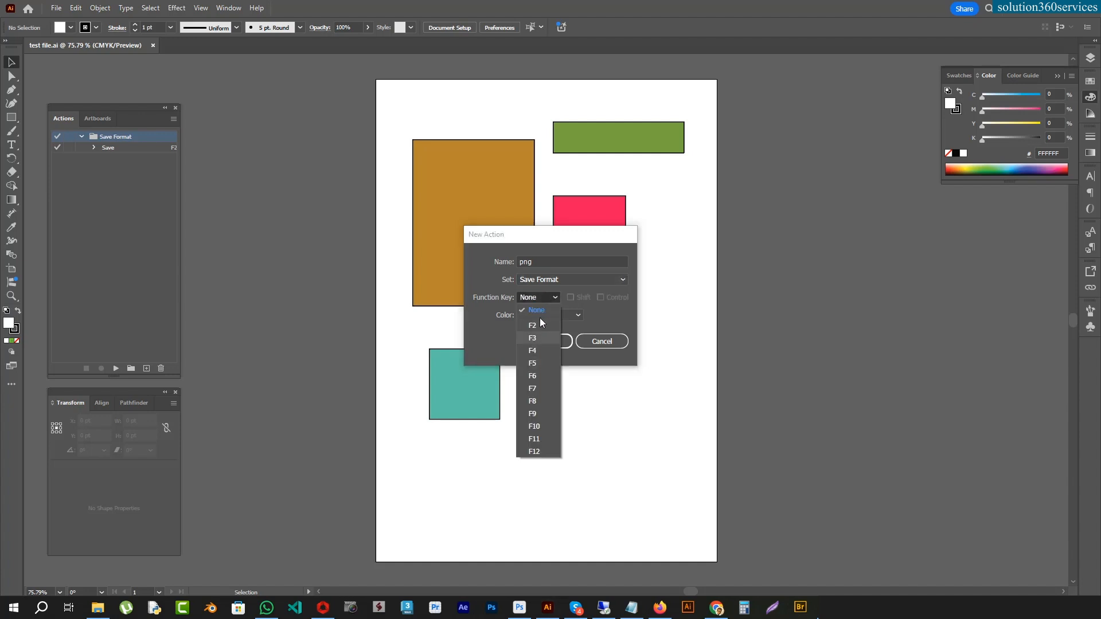
click(548, 279)
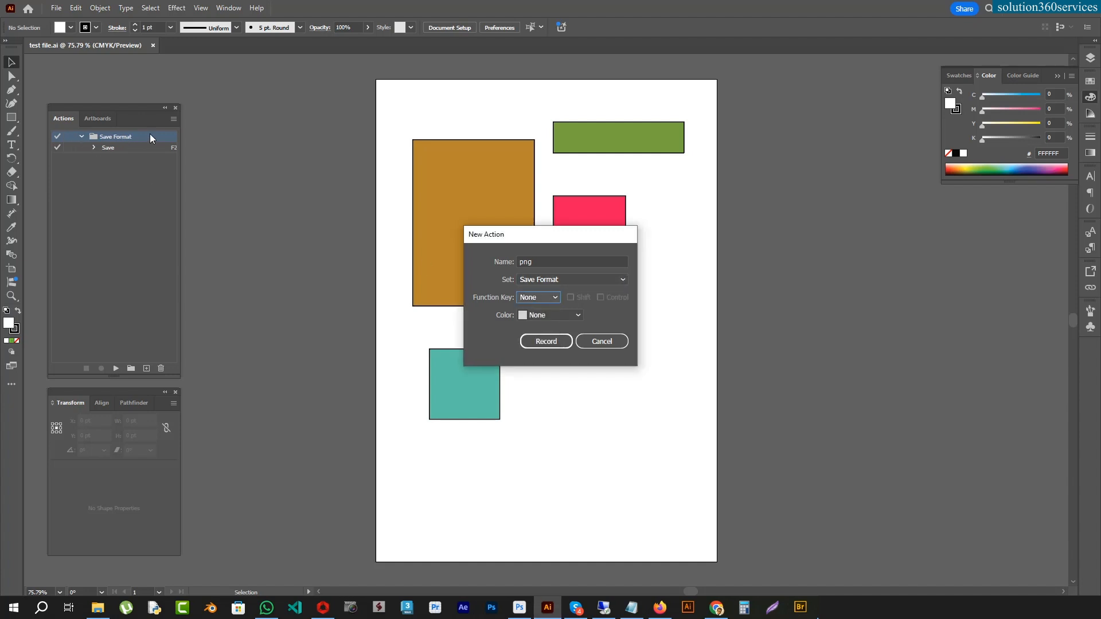
click(554, 297)
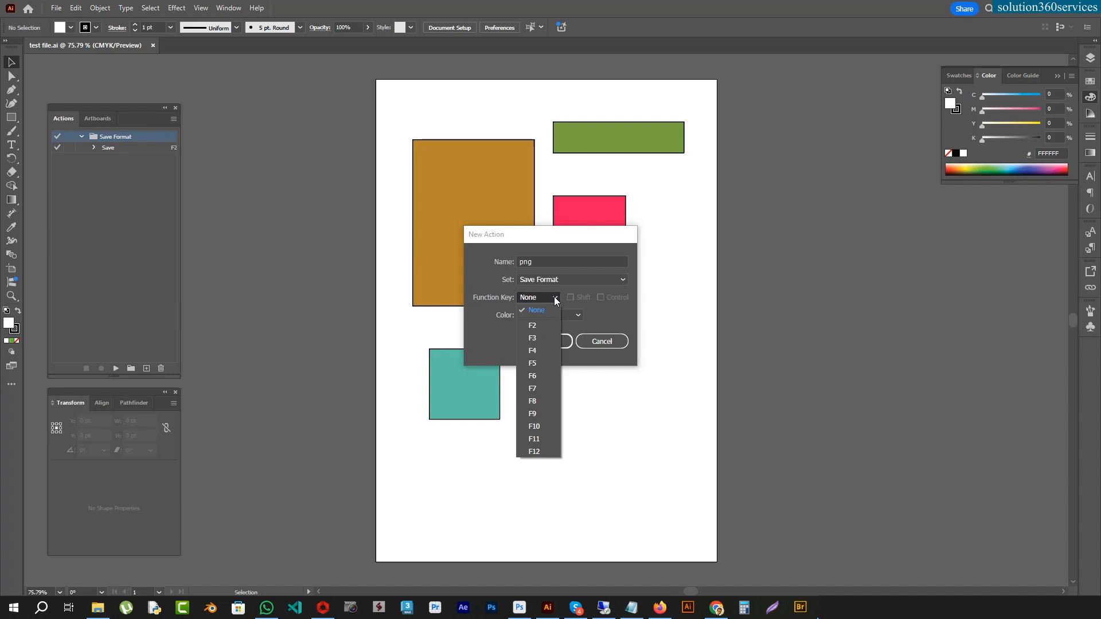
click(545, 338)
click(546, 345)
Record a JPEG export of test file to the test folder with the CMYK color model, and stop recording
click(55, 7)
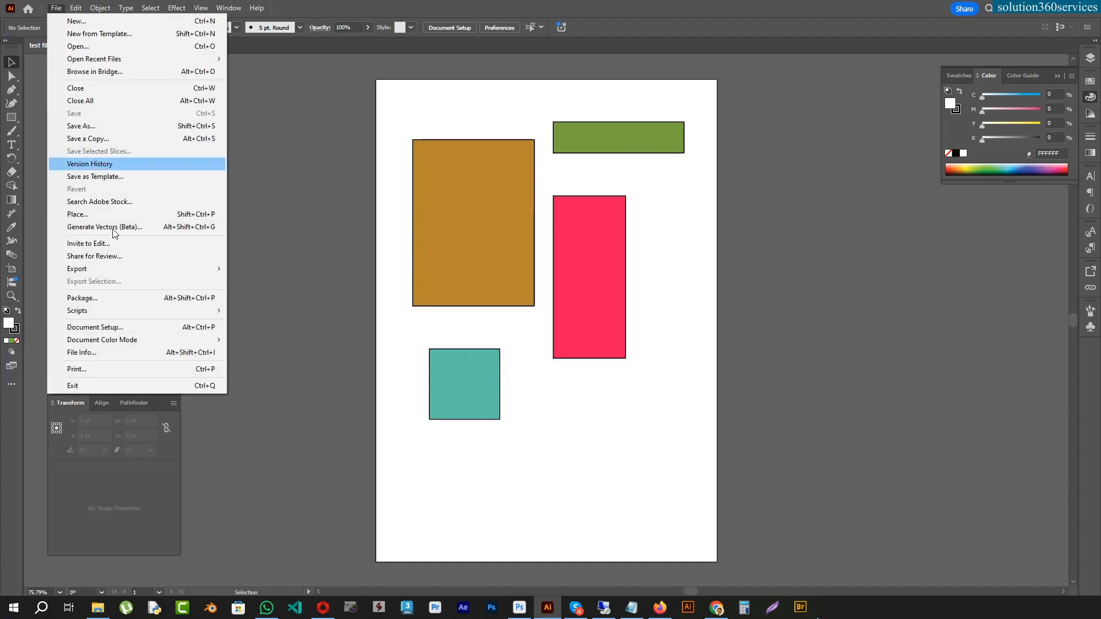
mouse_move(108, 271)
click(309, 280)
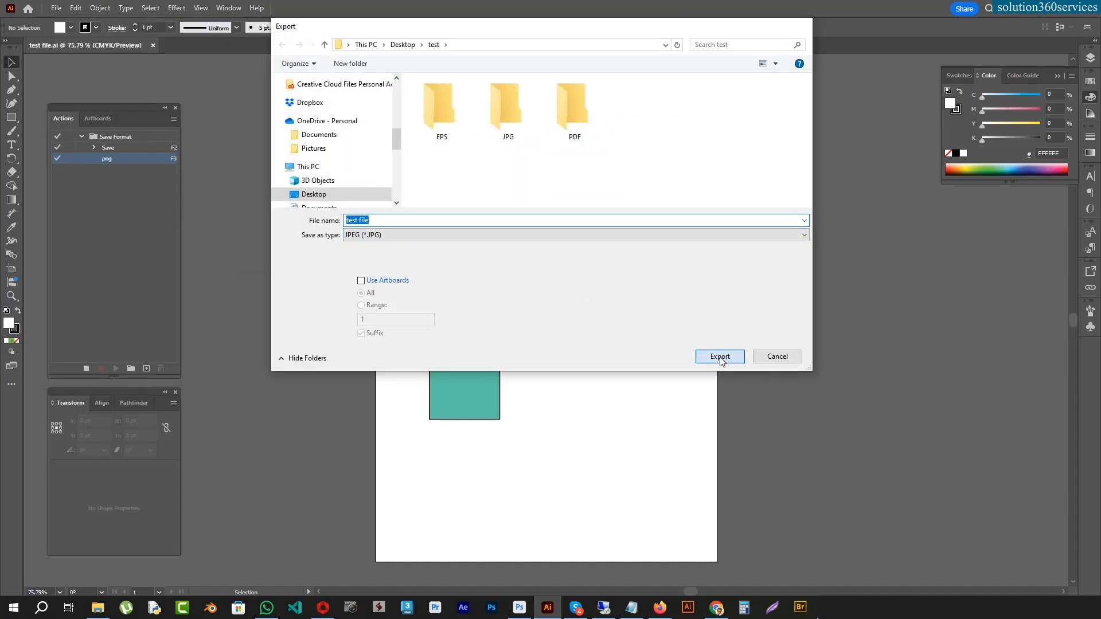
click(719, 356)
click(530, 285)
click(516, 293)
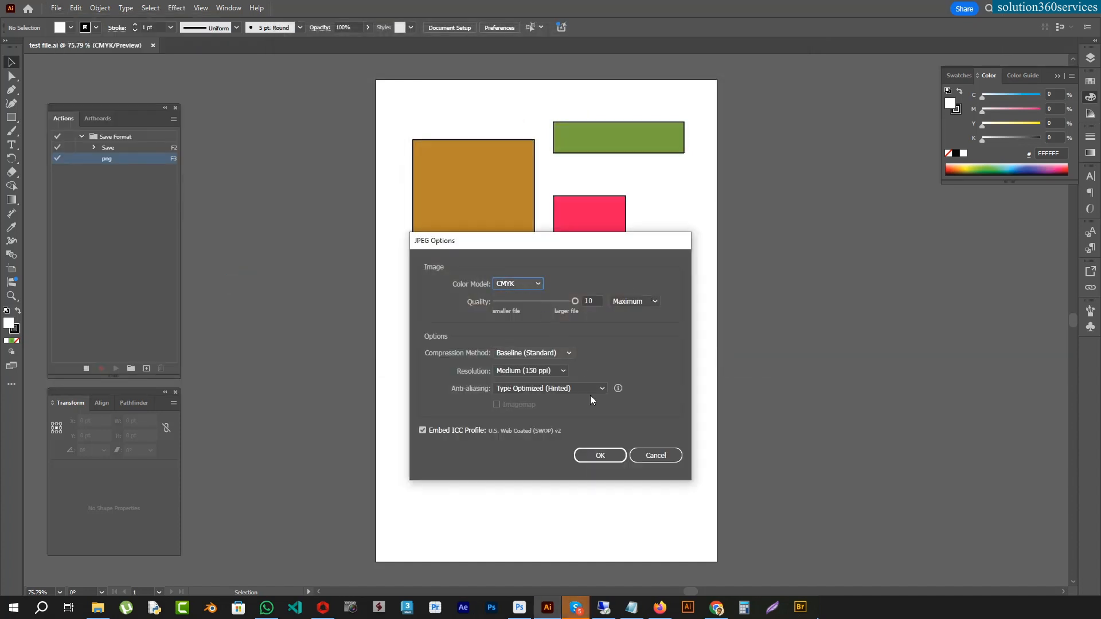
click(614, 457)
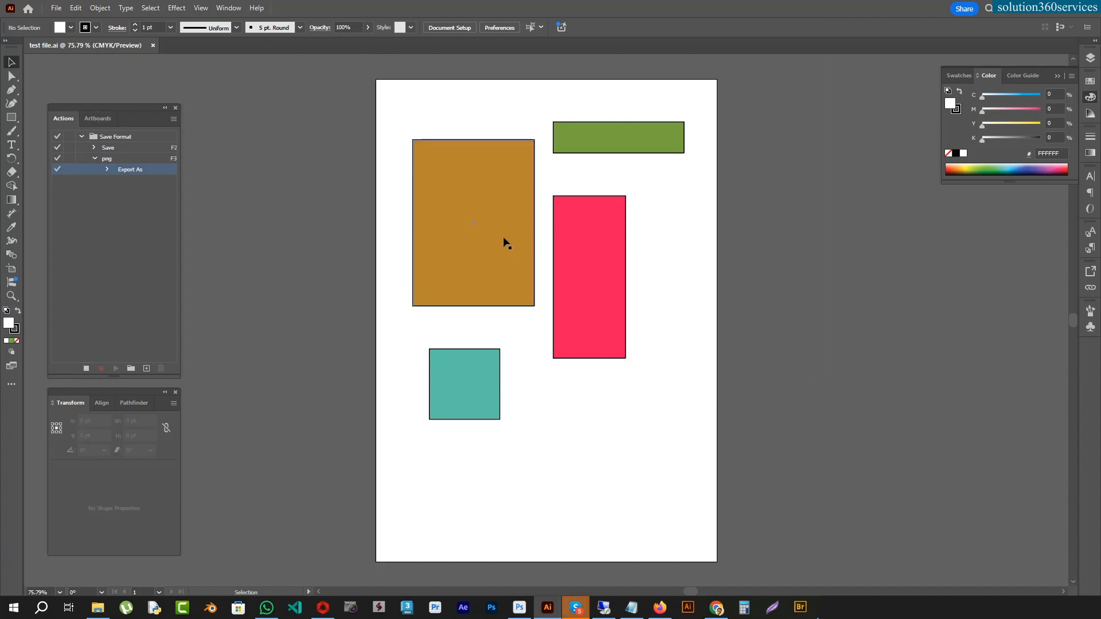
click(87, 368)
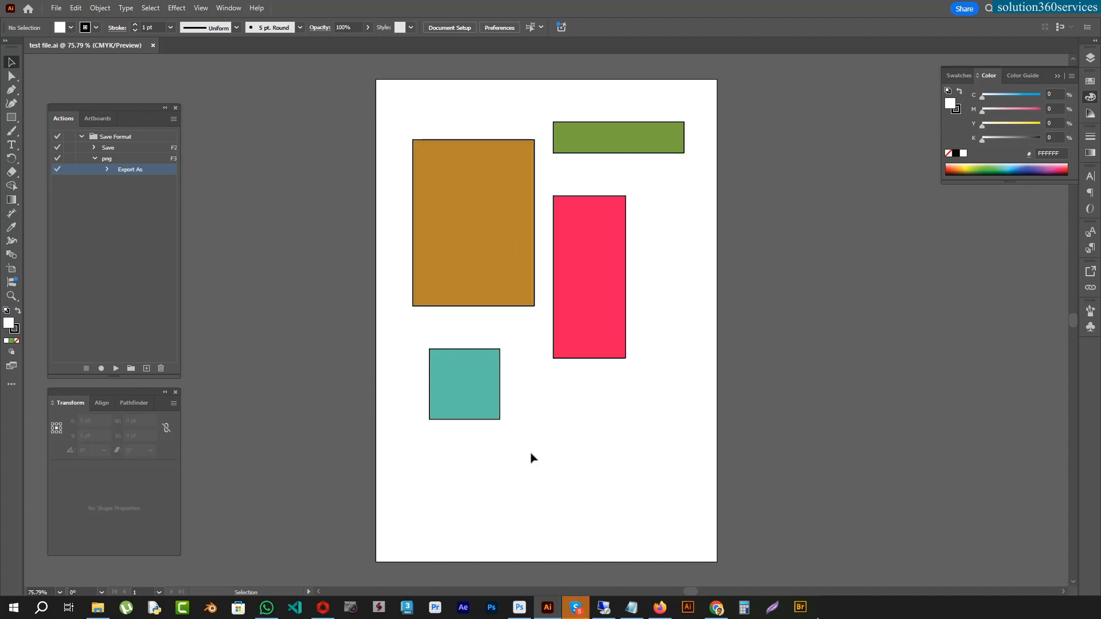
Review the fourth point of the Notepad notes, about creating another action, and minimize the notes
click(631, 607)
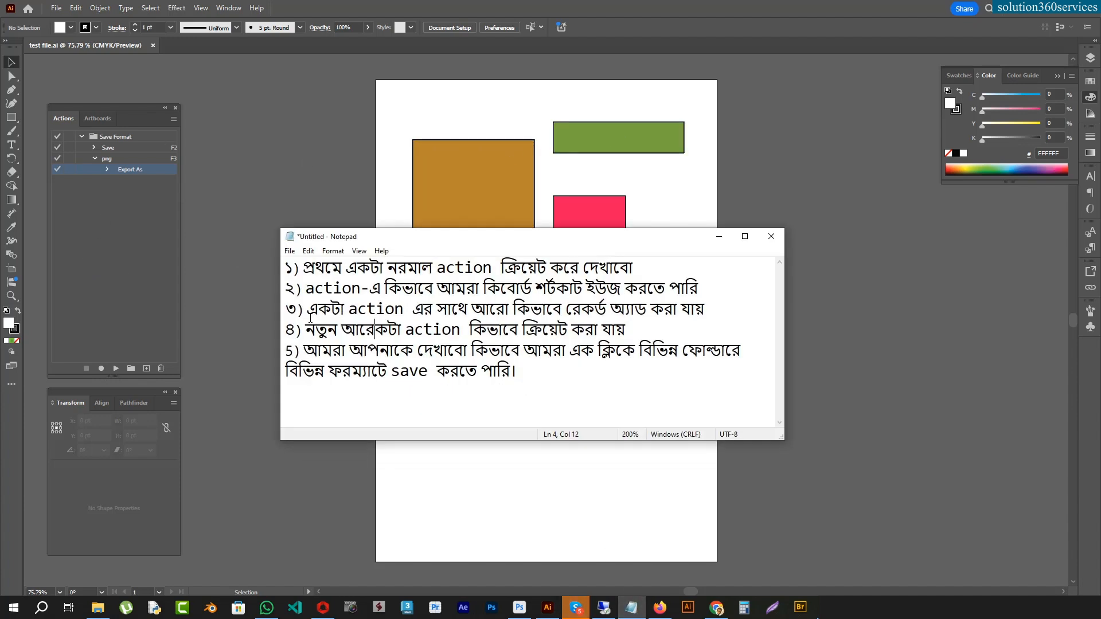
click(343, 330)
click(583, 331)
drag(302, 330, 521, 331)
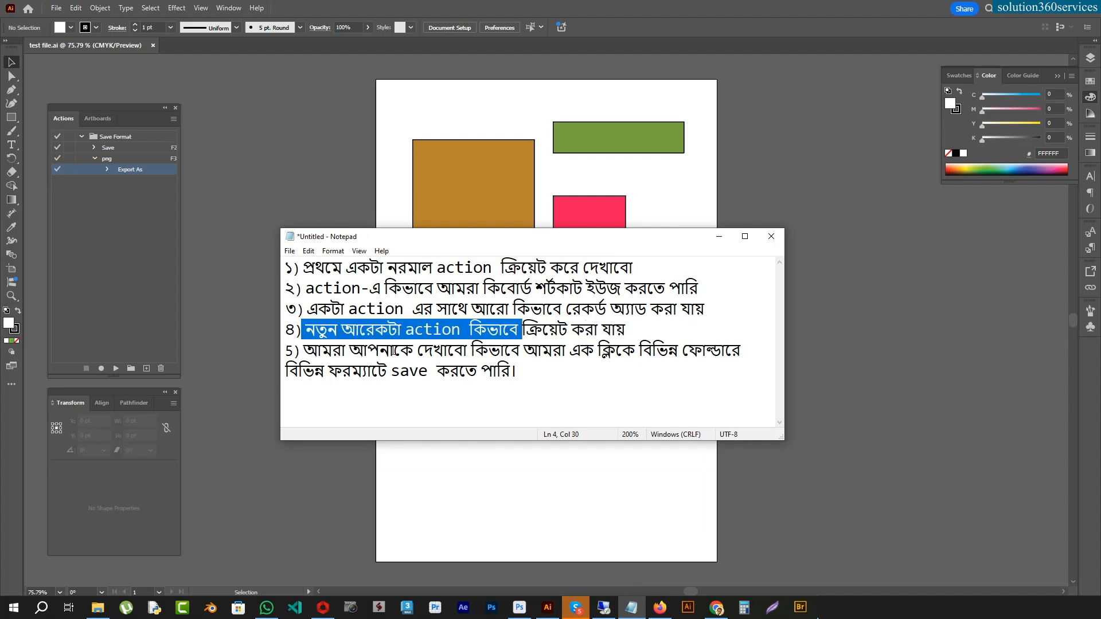
click(719, 236)
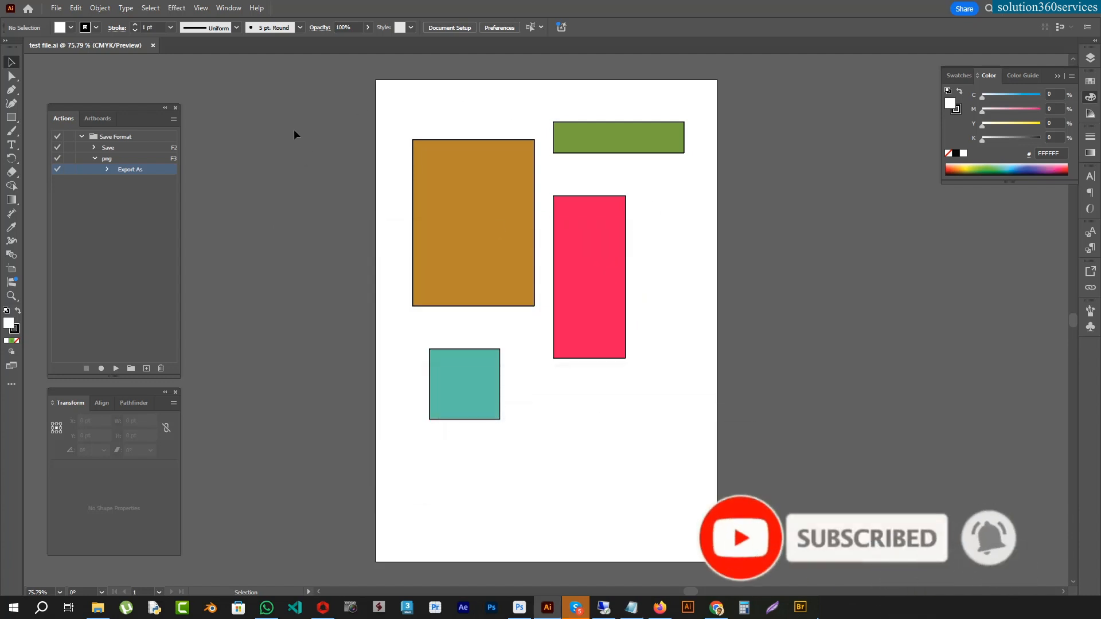
Switch to File Explorer and permanently delete the EPS and JPG copies of test file from the test folder
click(97, 607)
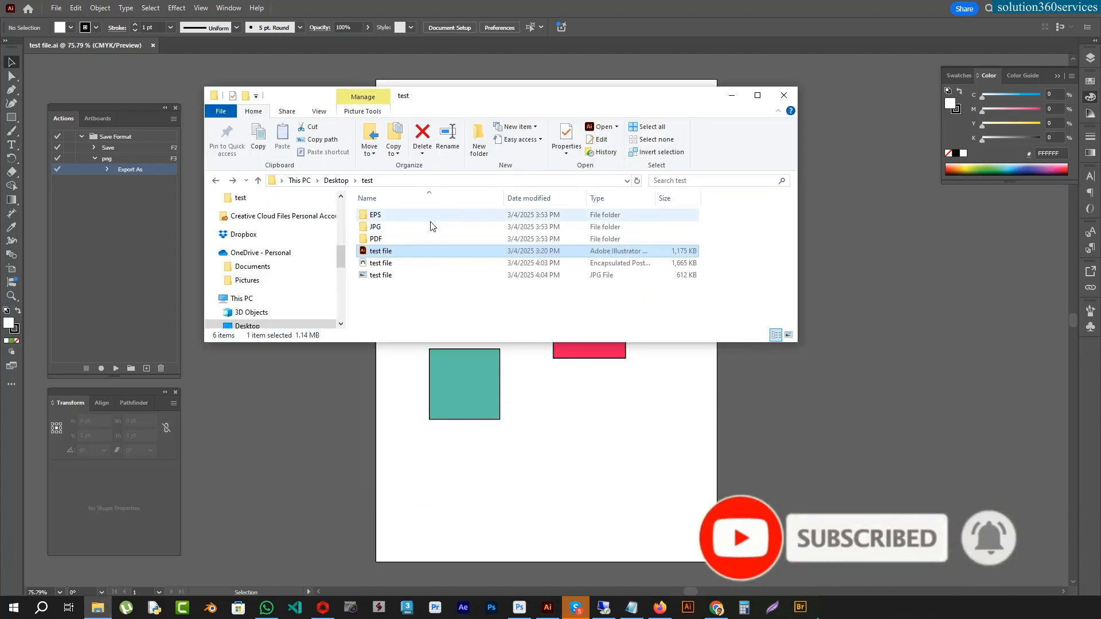
drag(399, 305, 375, 267)
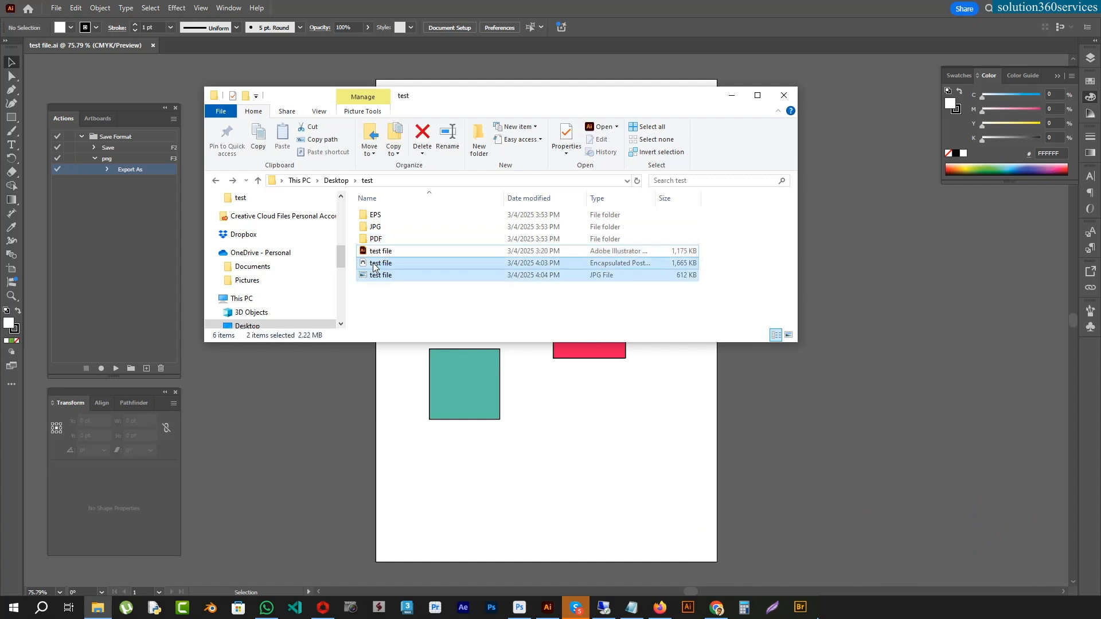
key(shift+Delete)
key(Return)
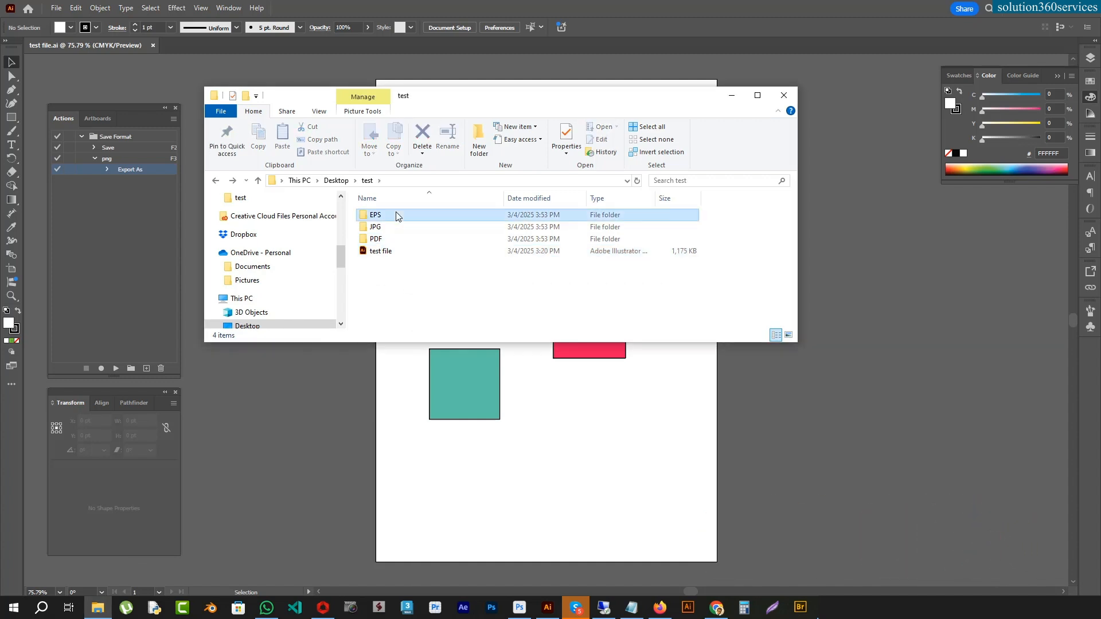
Look over the EPS, JPG and PDF subfolders of the test folder and minimize File Explorer
click(396, 216)
click(378, 230)
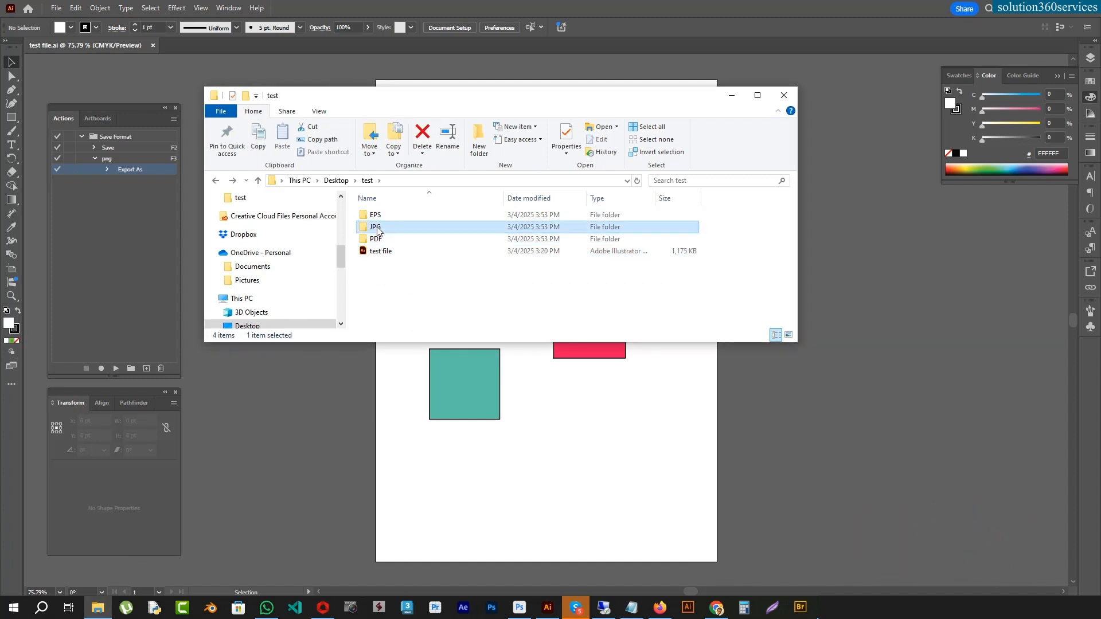
click(382, 241)
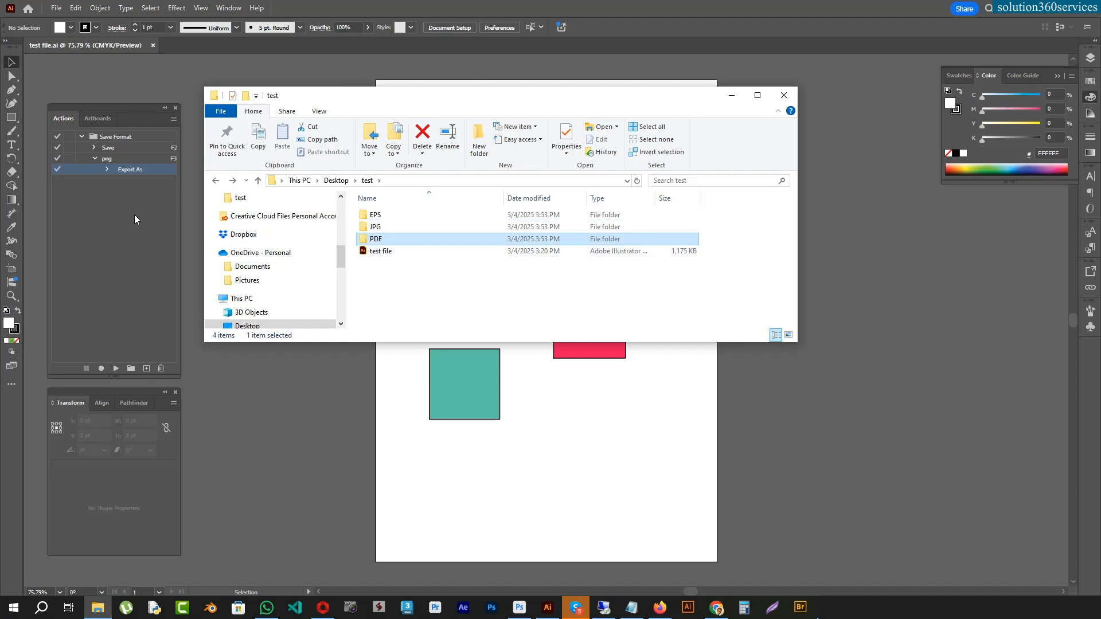
click(732, 96)
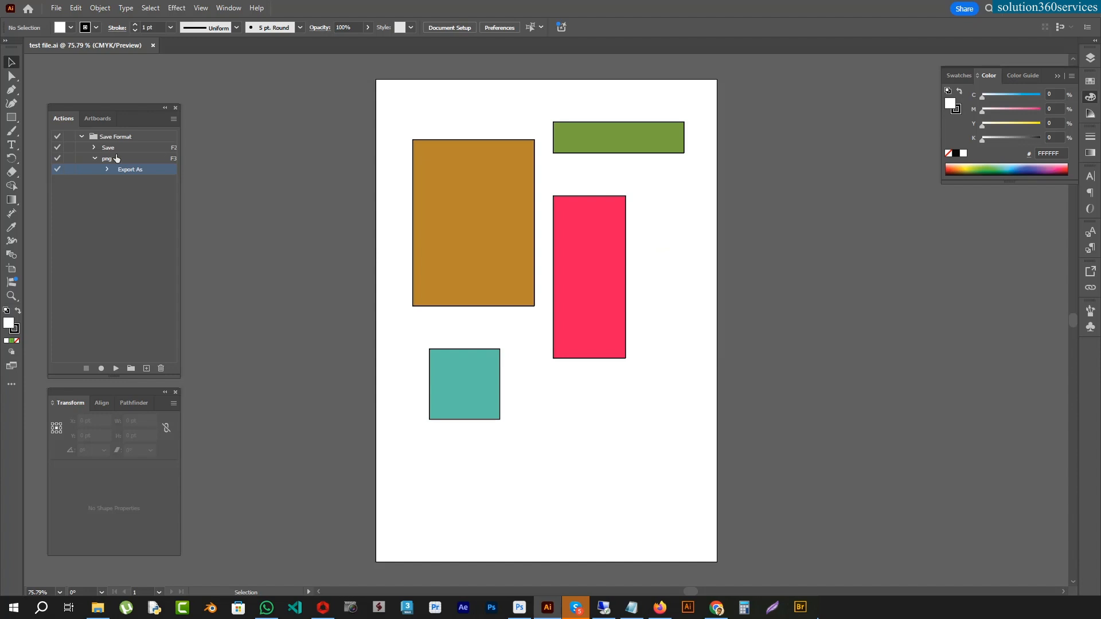
Delete both the Save and png actions from the Save Format set
click(109, 150)
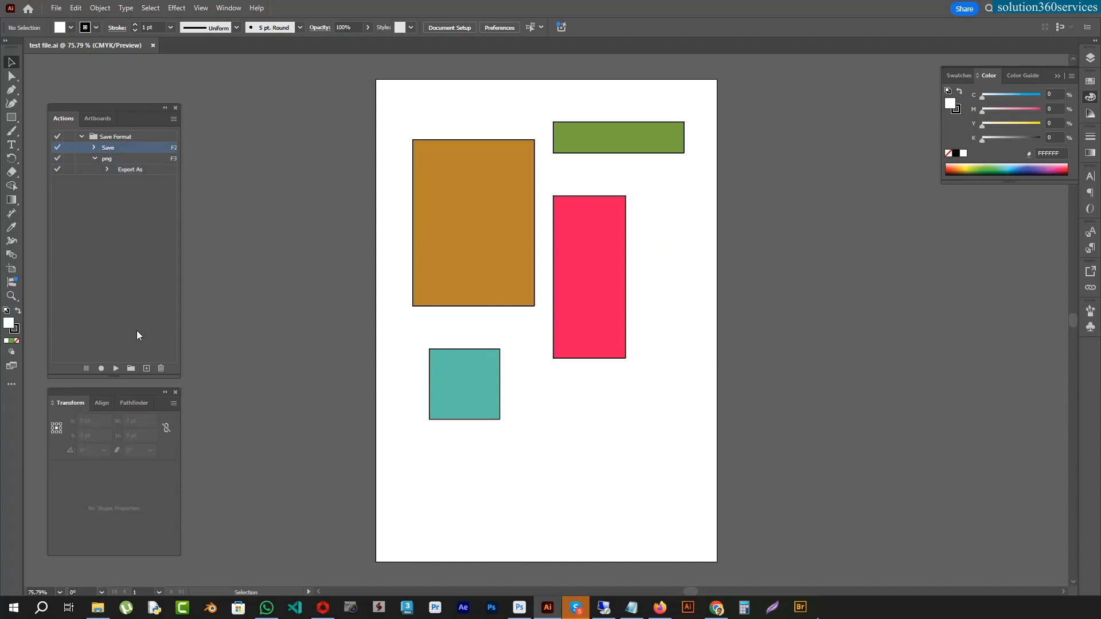
click(96, 158)
shift+click(121, 162)
click(161, 368)
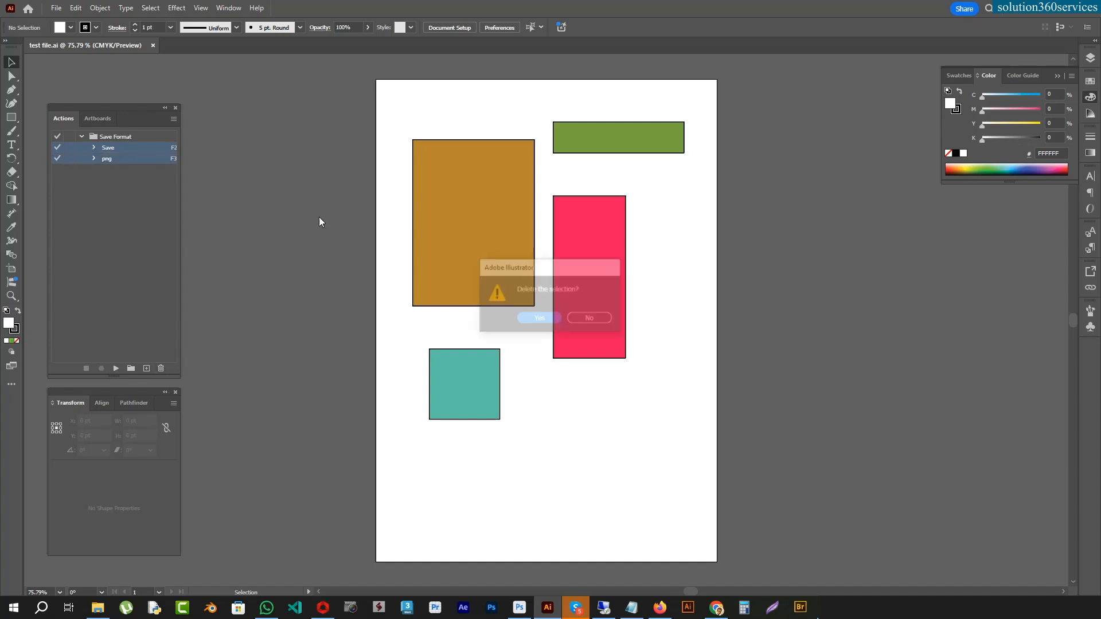
click(547, 320)
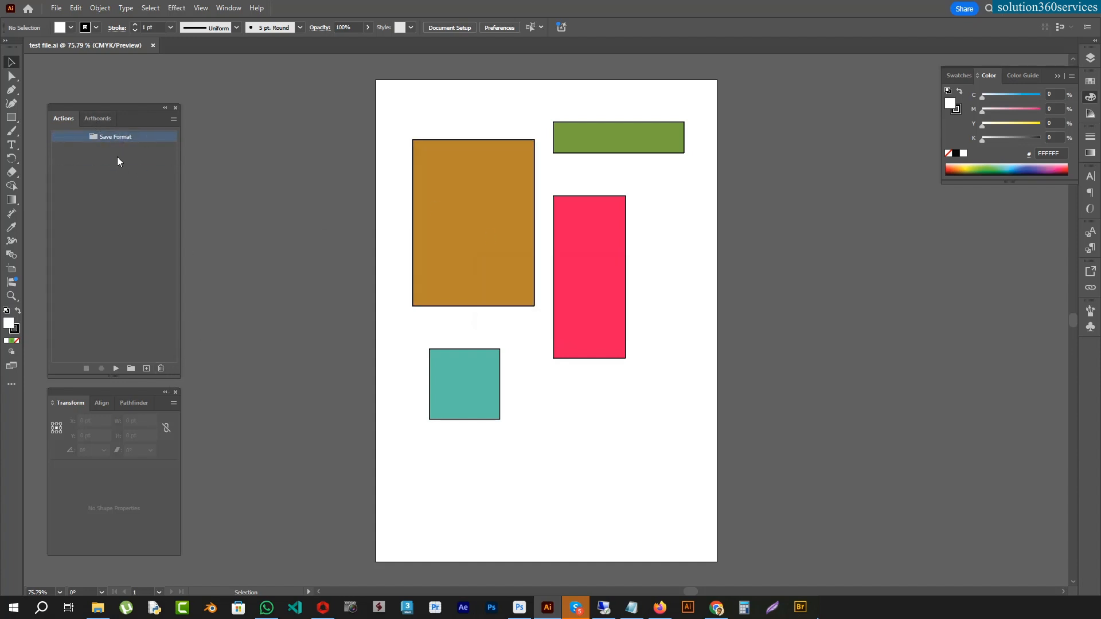
Rename the Save Format action set as Save Multi Format
double_click(121, 138)
click(145, 136)
double_click(130, 136)
text(M)
key(BackSpace)
key(BackSpace)
text(Multi)
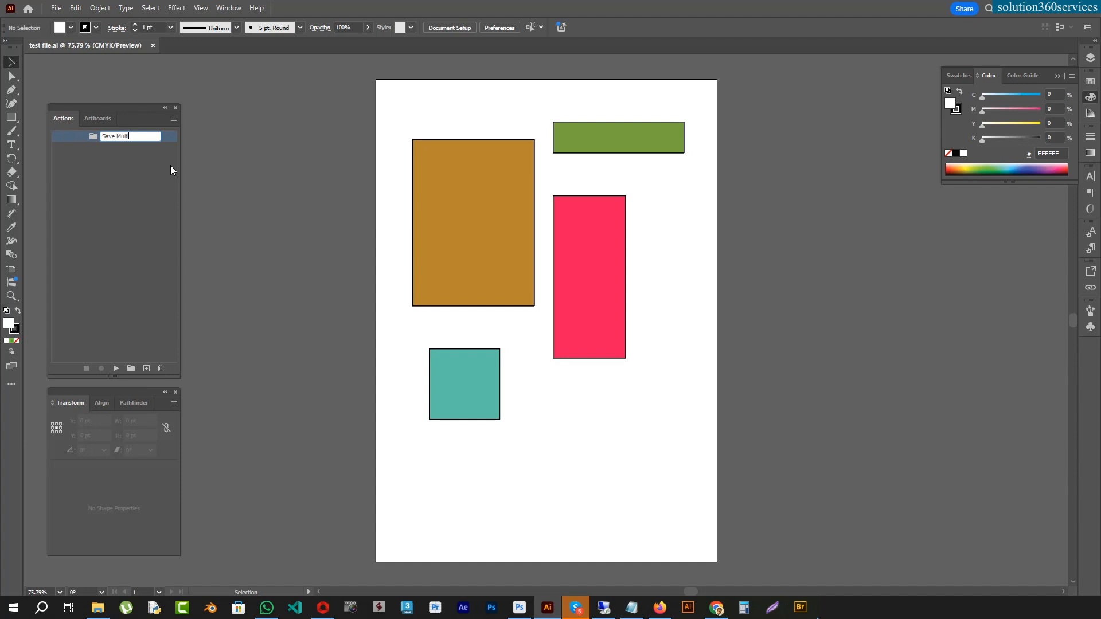
text( Format)
key(Return)
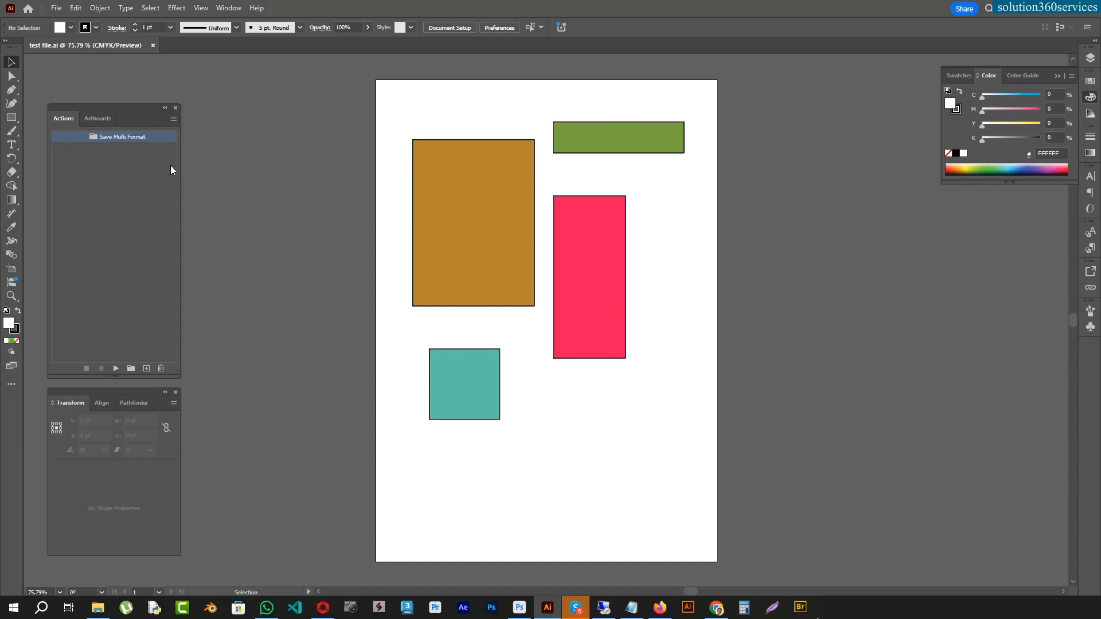
Create an action named Save Multi in the Save Multi Format set with function key F2 and start recording it
click(147, 368)
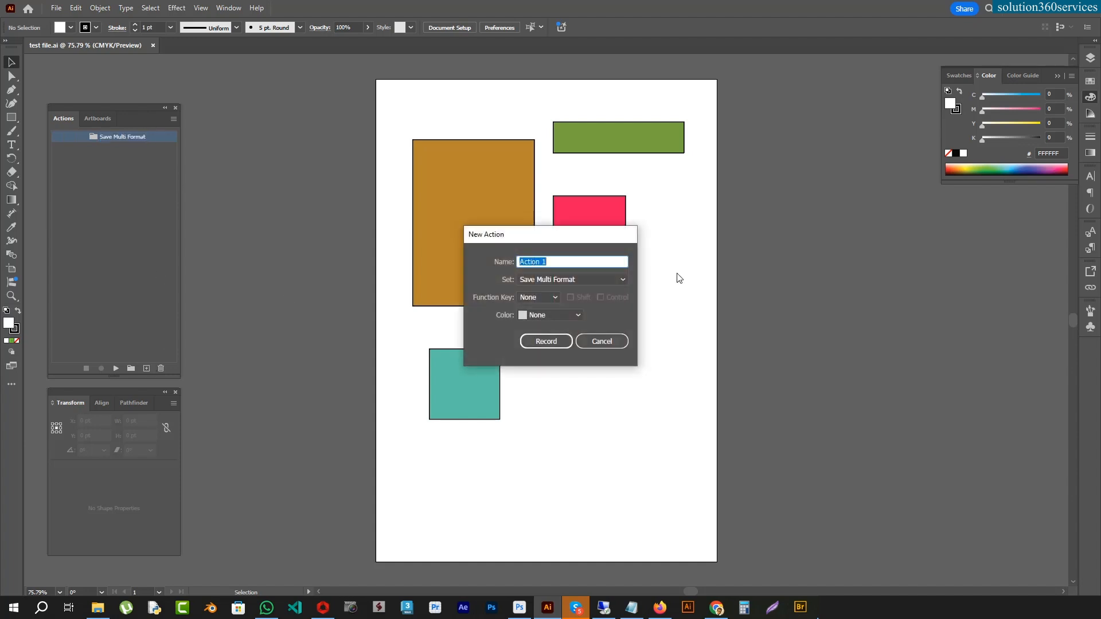
text(Save Multi)
click(545, 297)
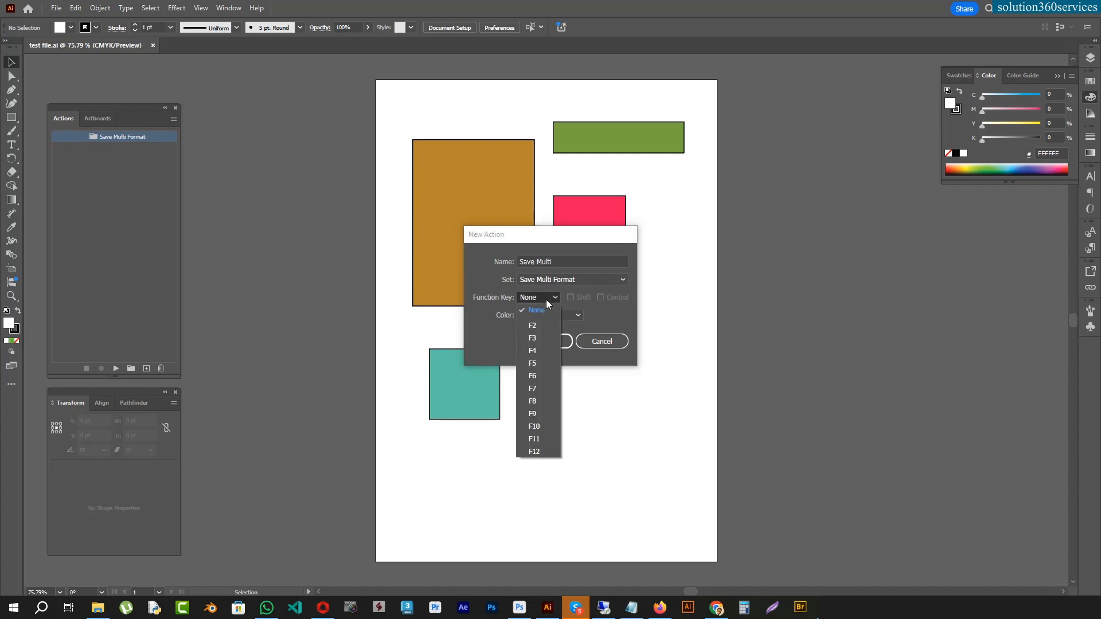
click(533, 326)
click(547, 340)
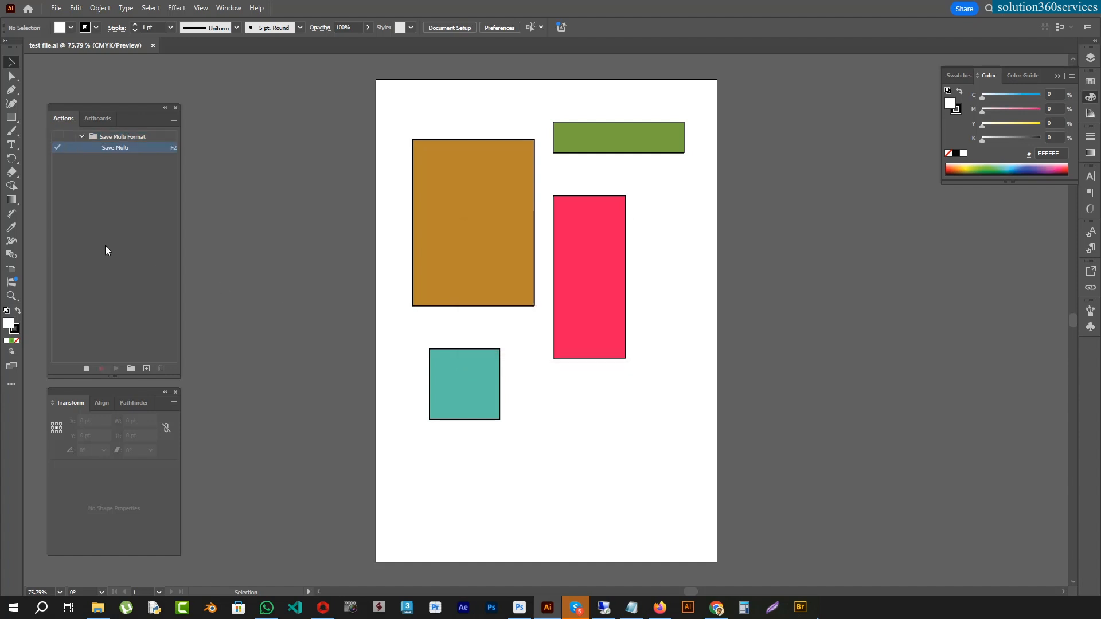
Record saving test file on the computer as Illustrator EPS in the EPS folder with the Illustrator 2020 EPS version
click(56, 8)
click(78, 126)
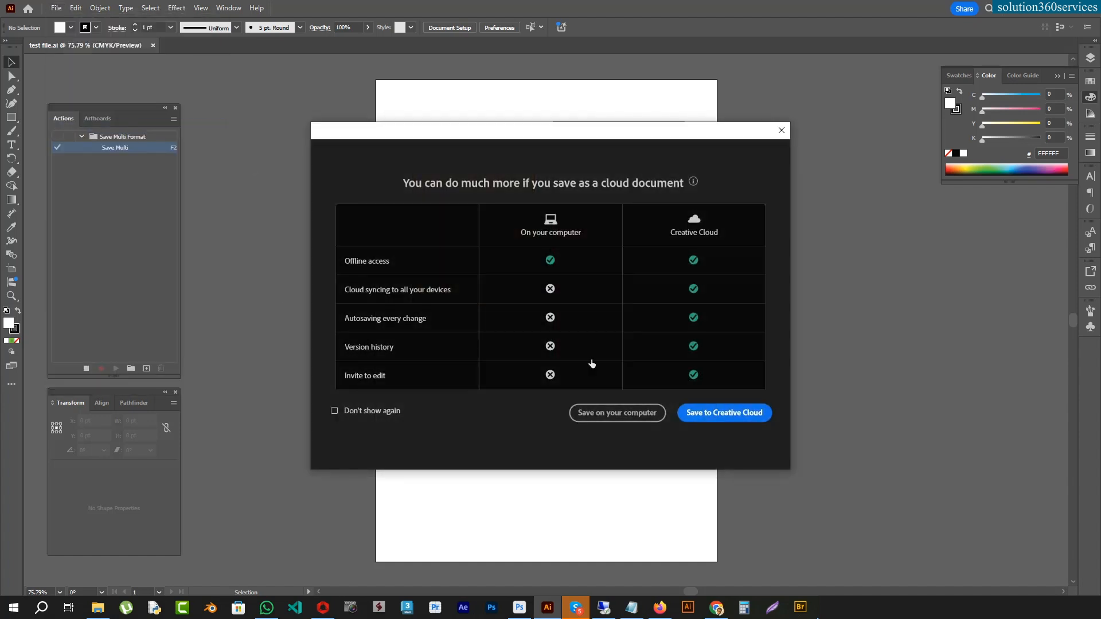
click(608, 414)
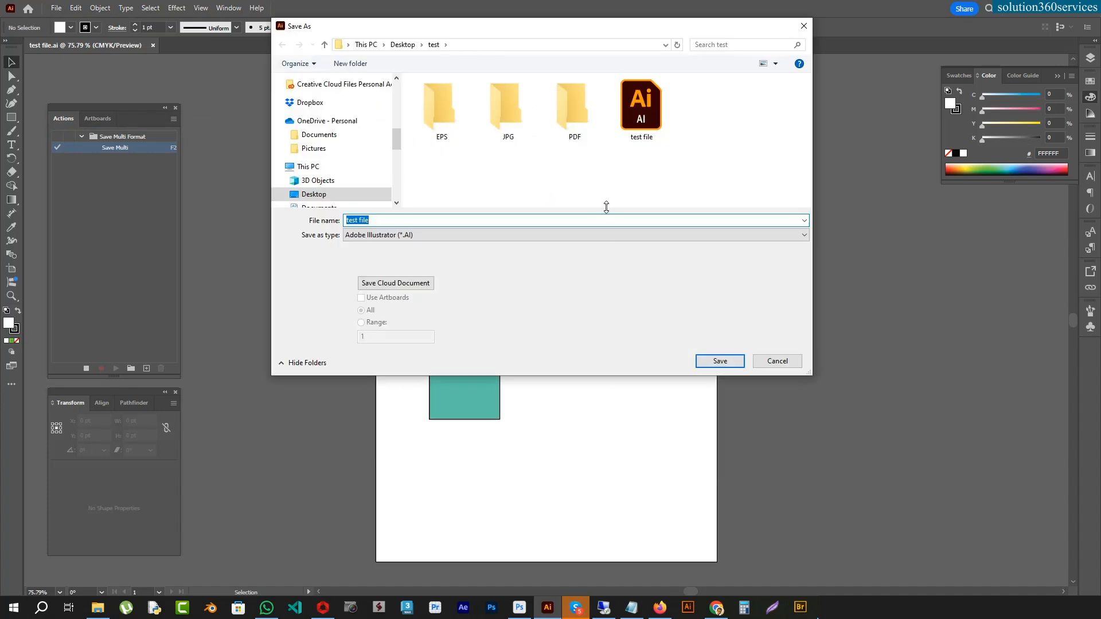
double_click(449, 116)
click(426, 235)
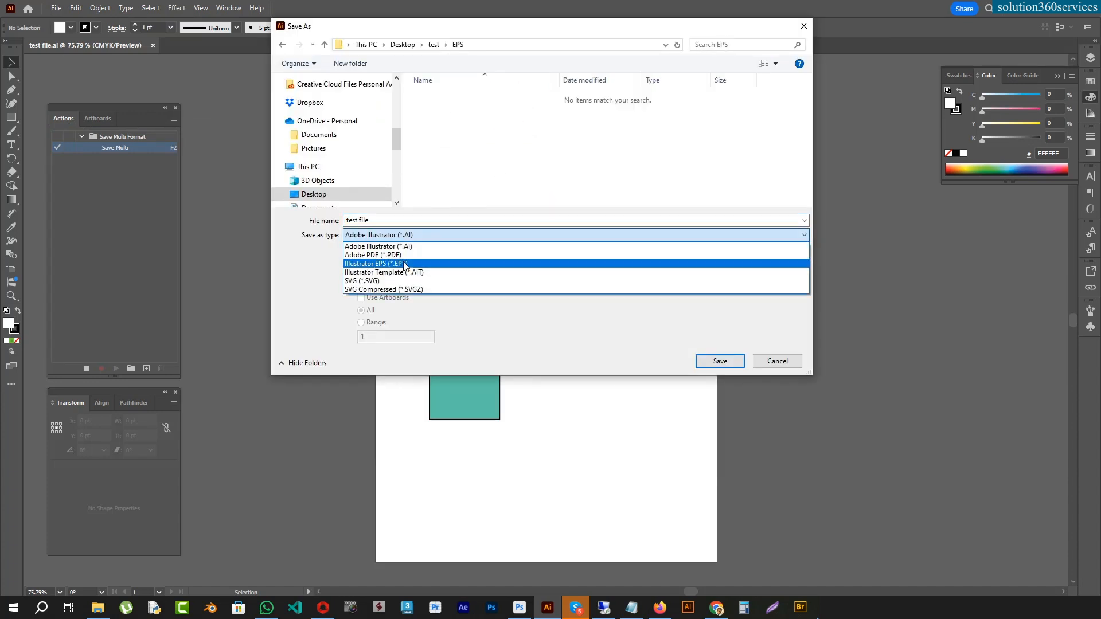
click(407, 264)
click(711, 362)
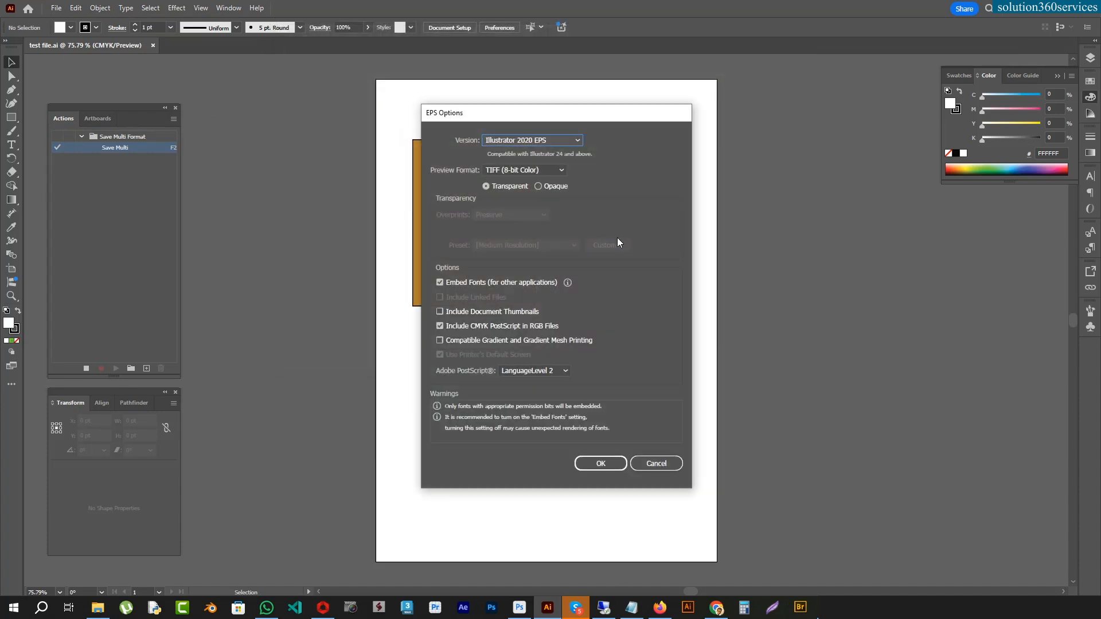
click(590, 462)
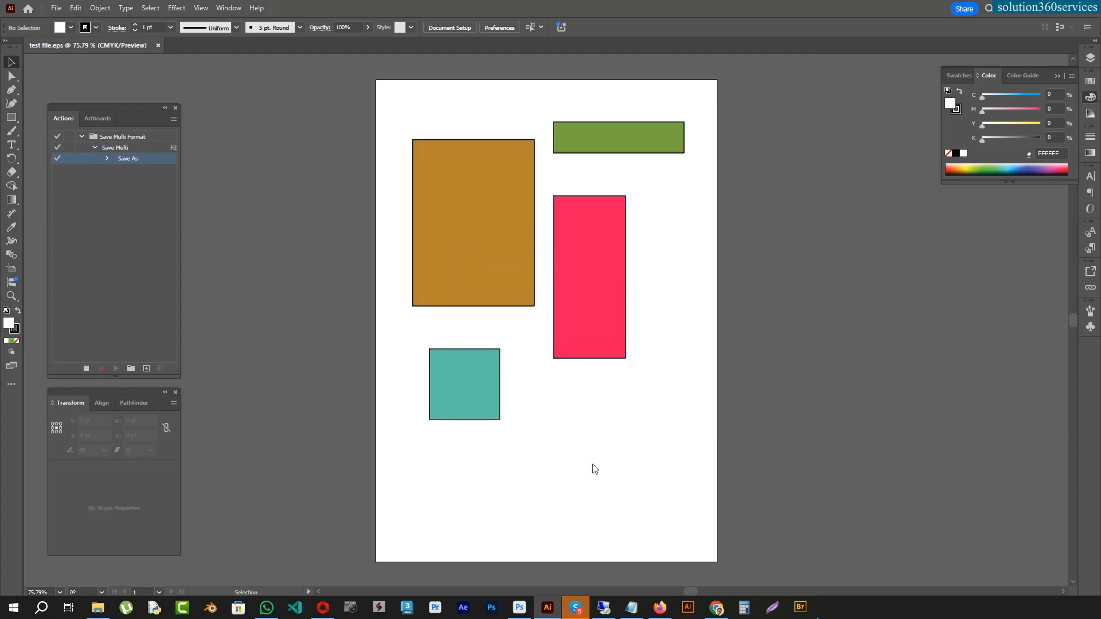
Leave a further Save As unused and close the test file.eps document during the recording
click(56, 8)
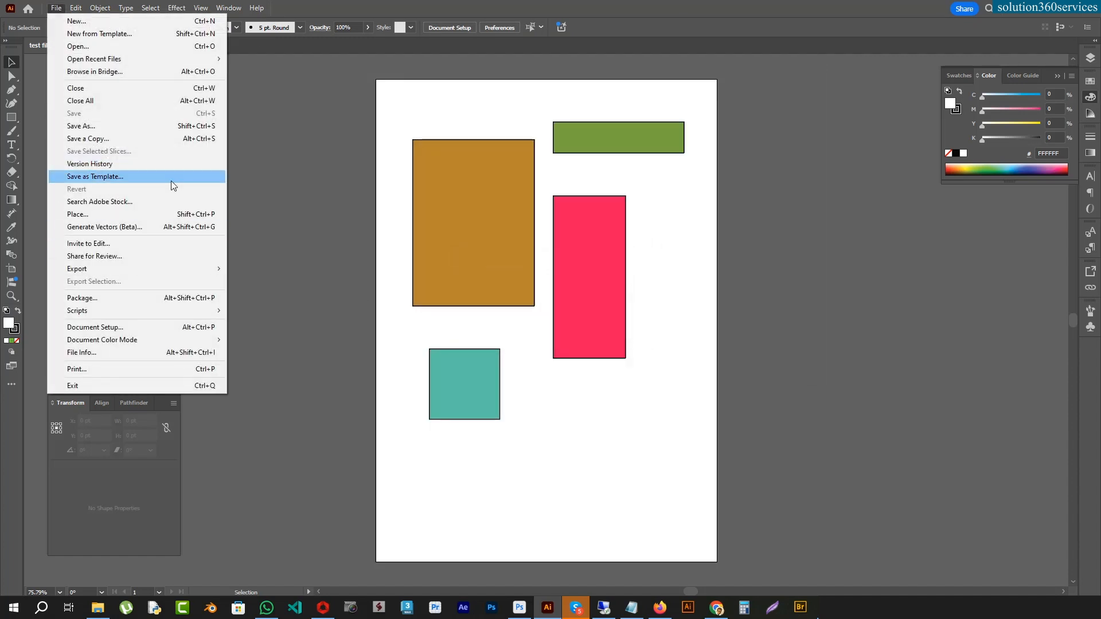
click(97, 125)
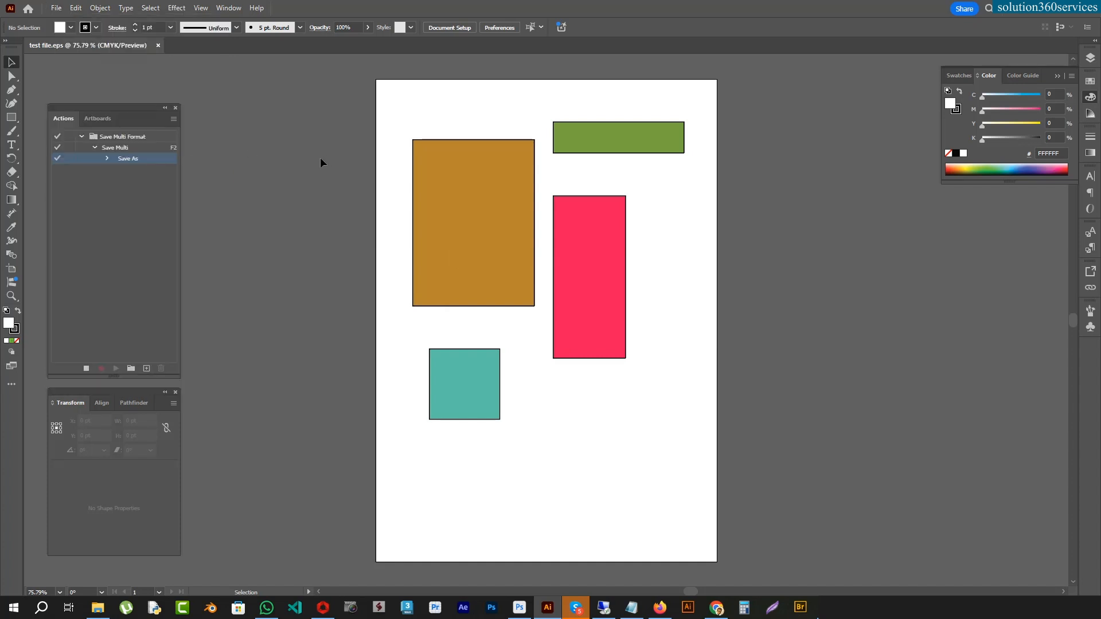
click(158, 46)
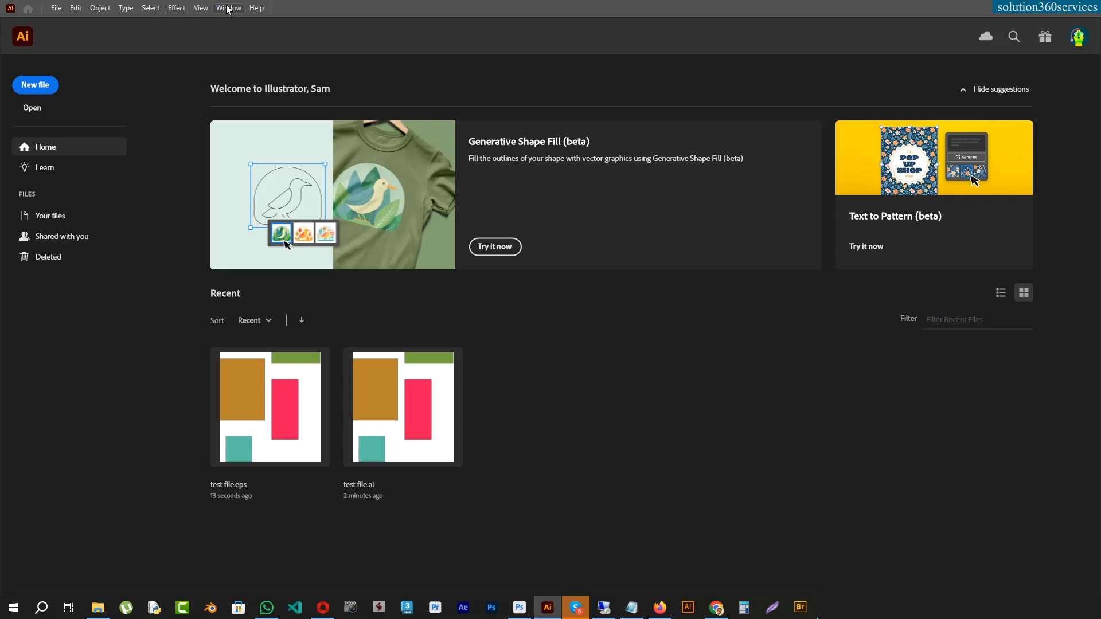
Reopen test file.ai, then stop the Save Multi recording with its Close step selected
click(402, 420)
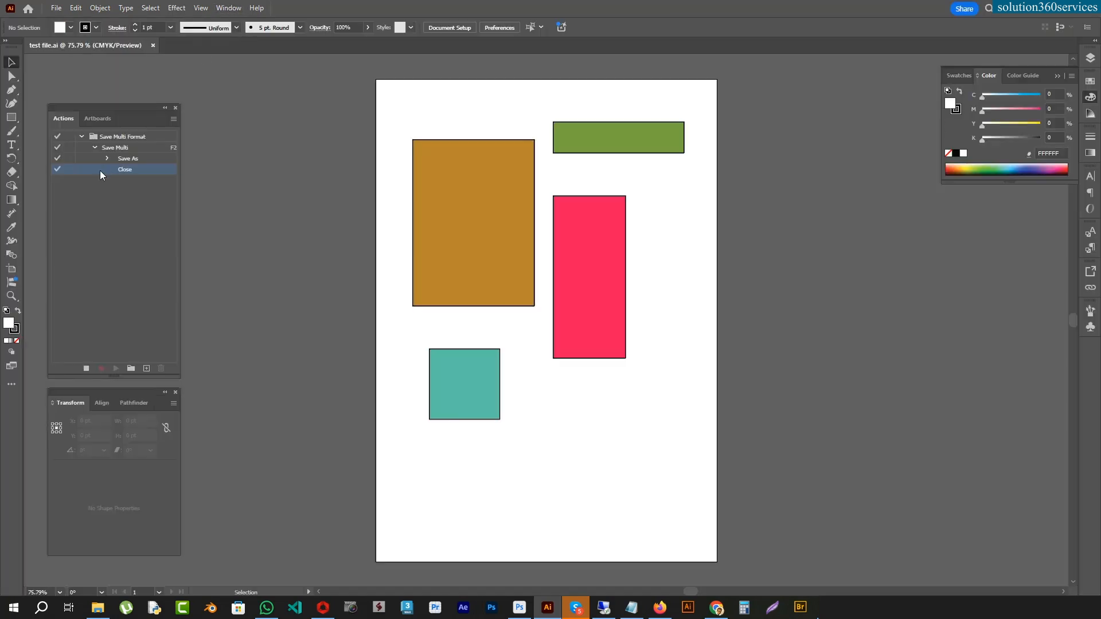
click(86, 369)
click(137, 161)
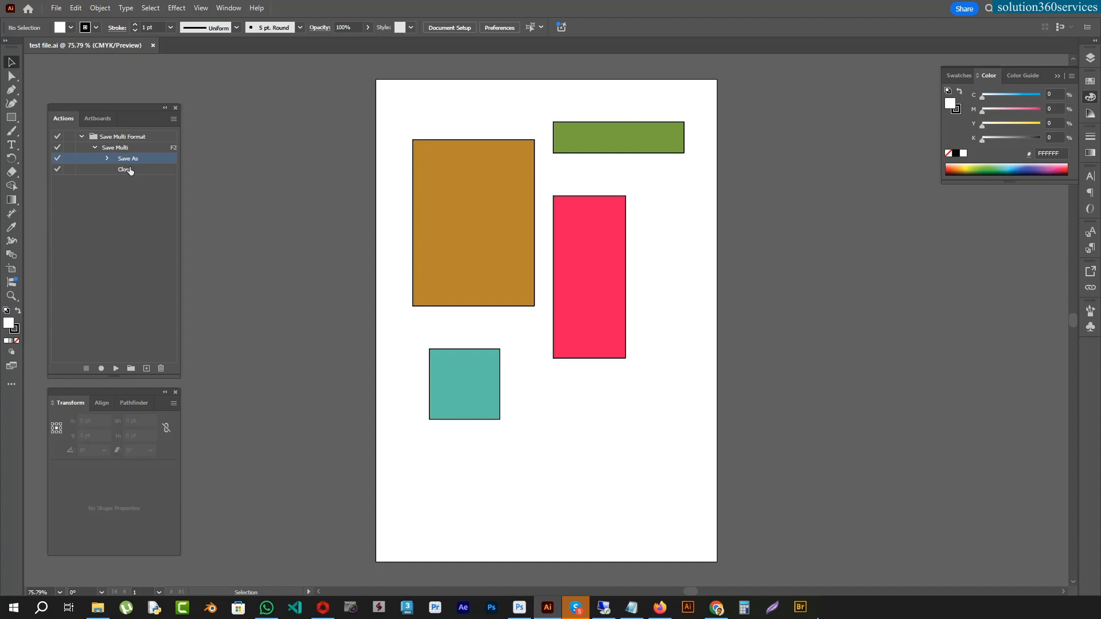
click(139, 173)
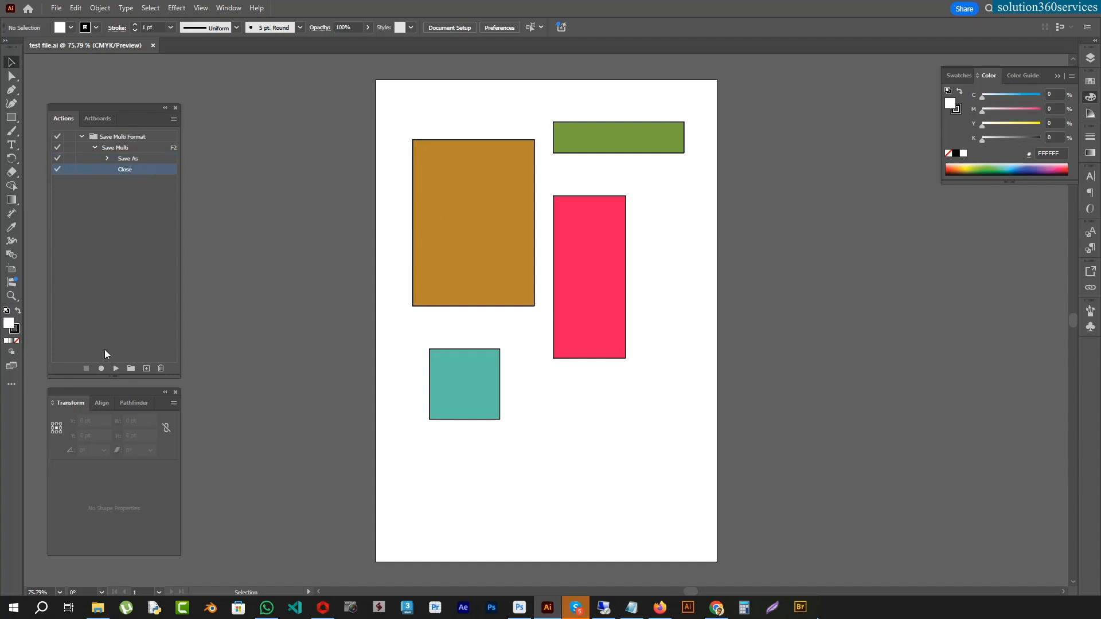
Resume recording after the Close step and record saving test file as Adobe PDF in the PDF folder
click(101, 368)
click(55, 8)
click(91, 123)
click(617, 412)
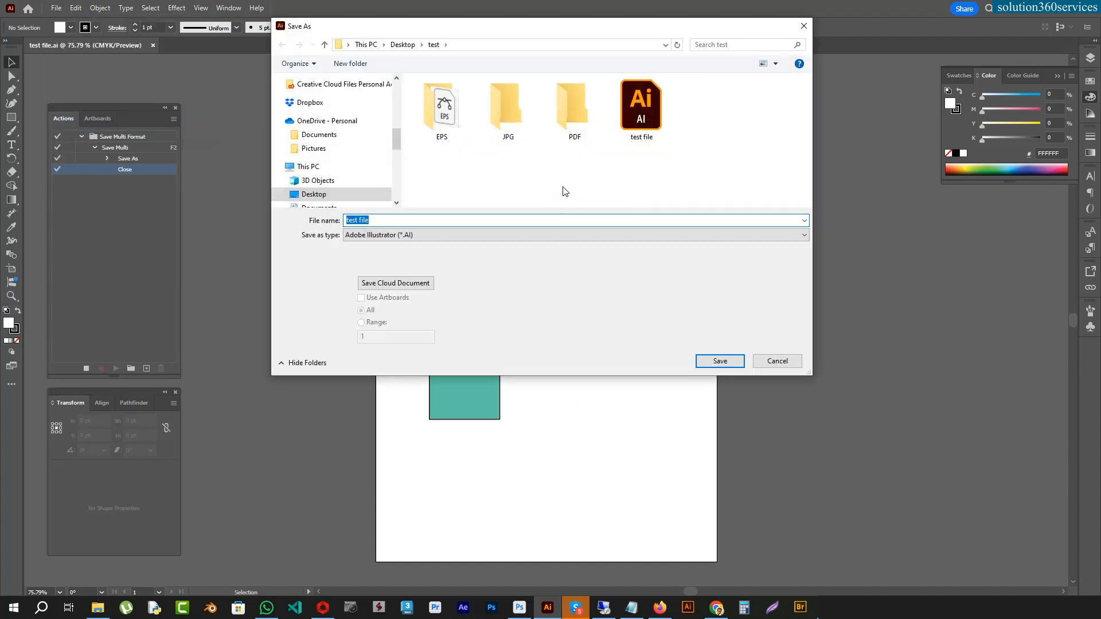
double_click(512, 105)
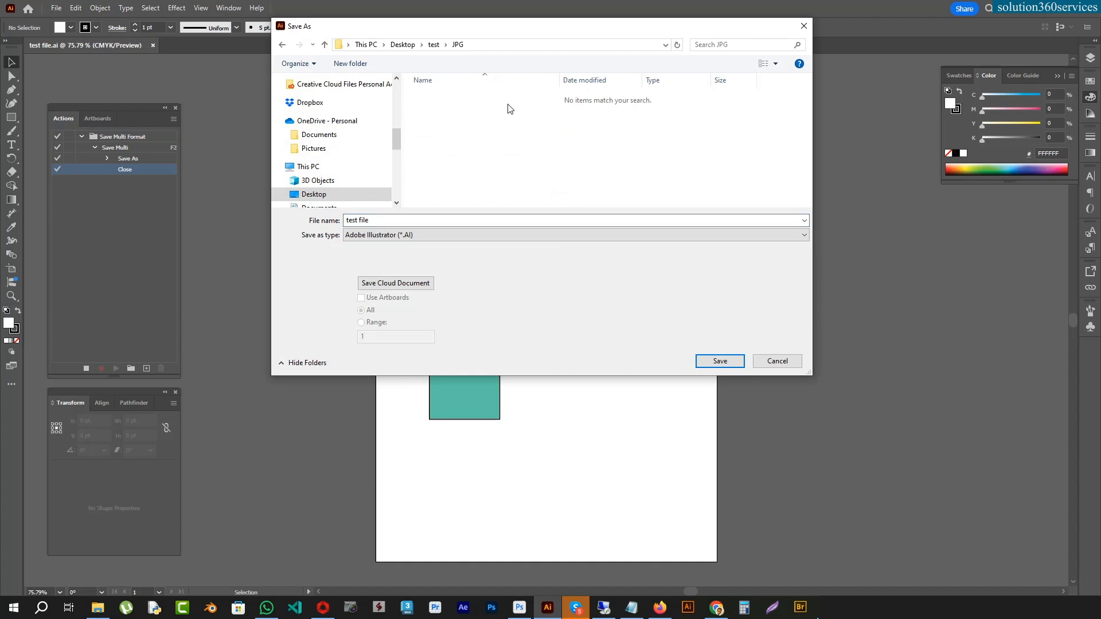
click(325, 44)
click(566, 102)
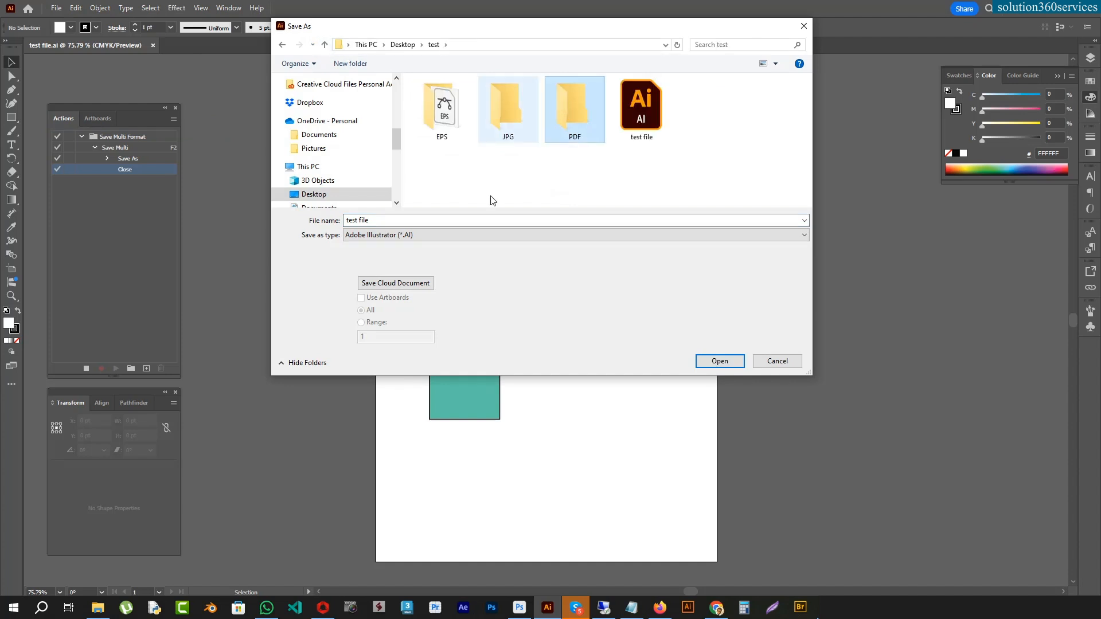
double_click(566, 122)
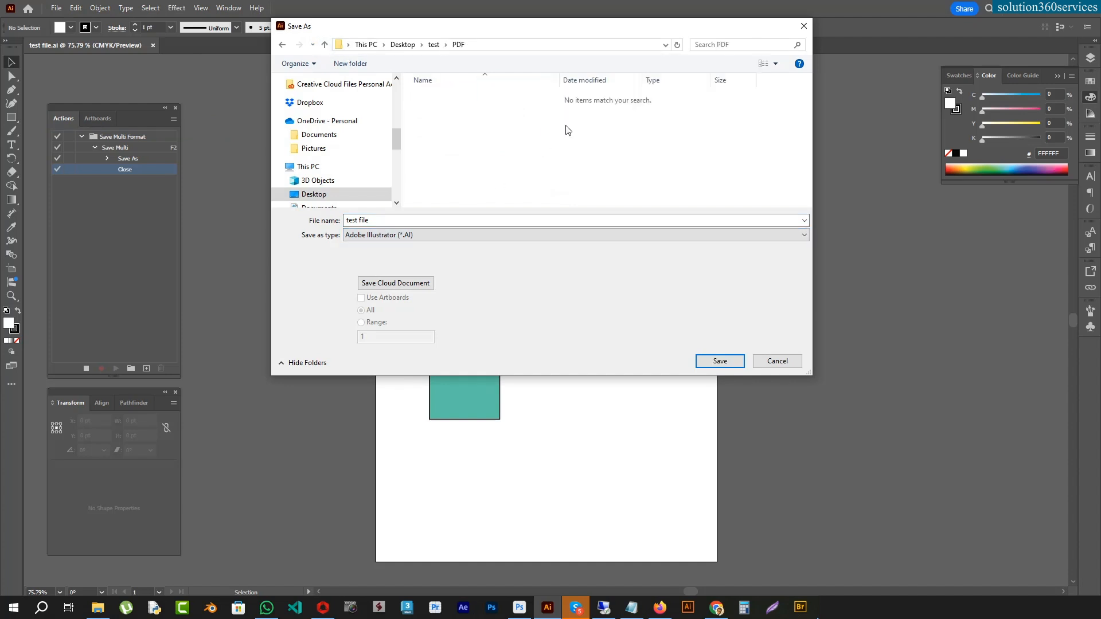
click(427, 235)
click(409, 254)
click(721, 360)
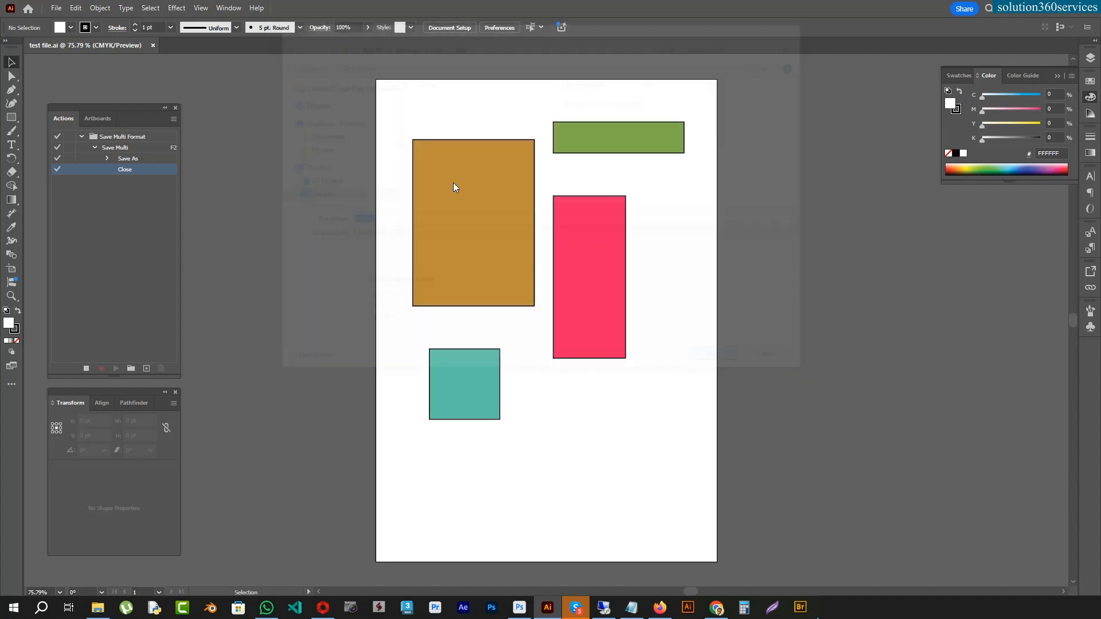
click(662, 453)
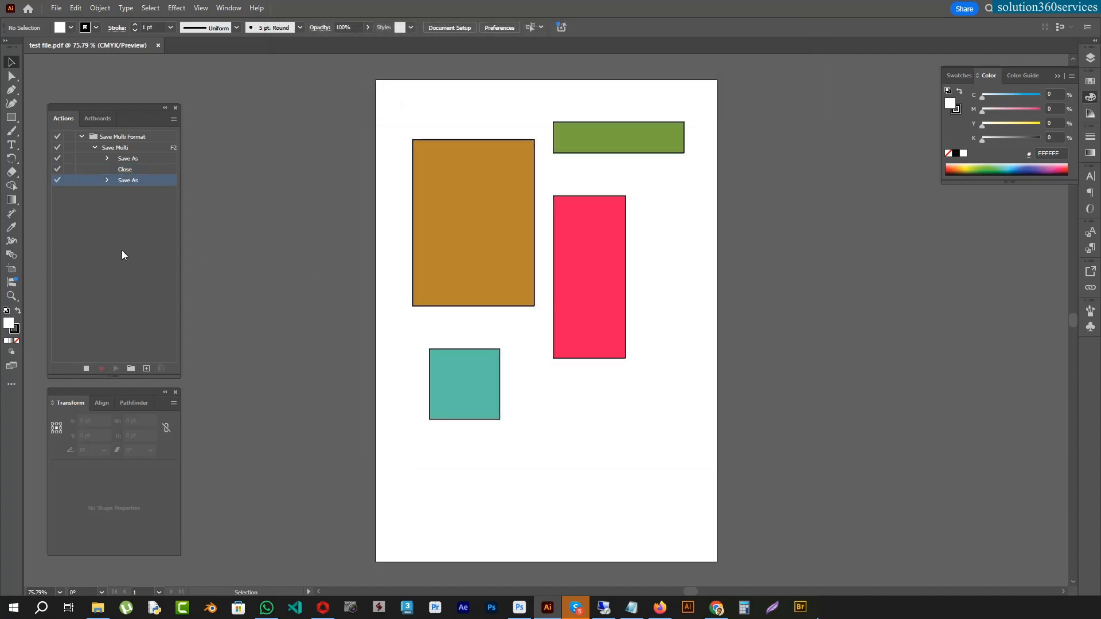
Record exporting test file as a JPEG to the JPG folder with Maximum quality 10 and Medium (150 ppi) resolution
click(55, 8)
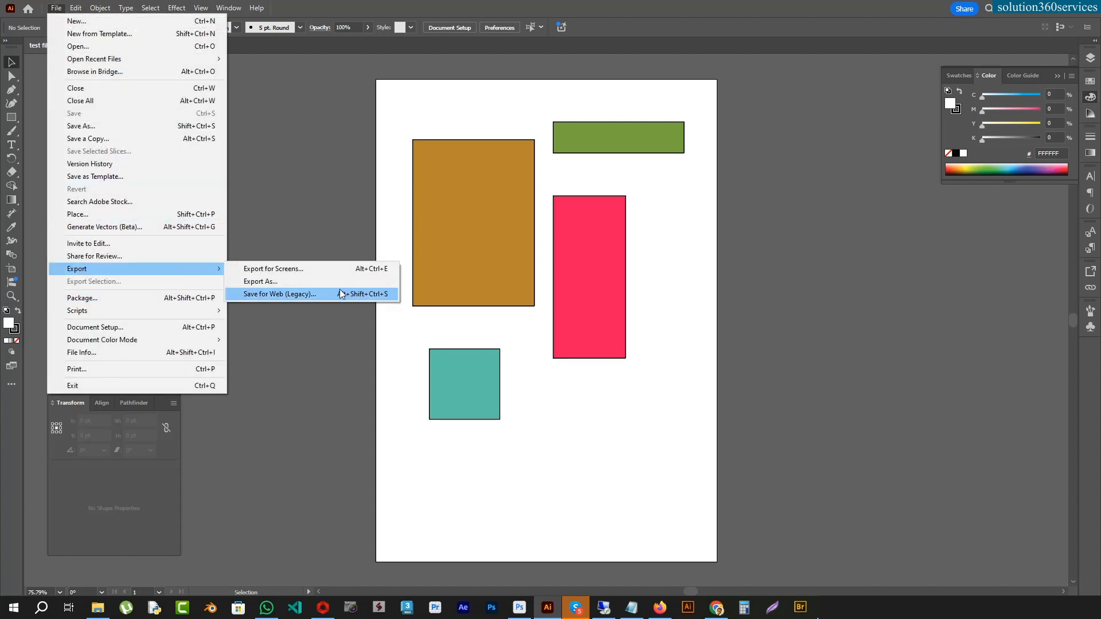
click(331, 281)
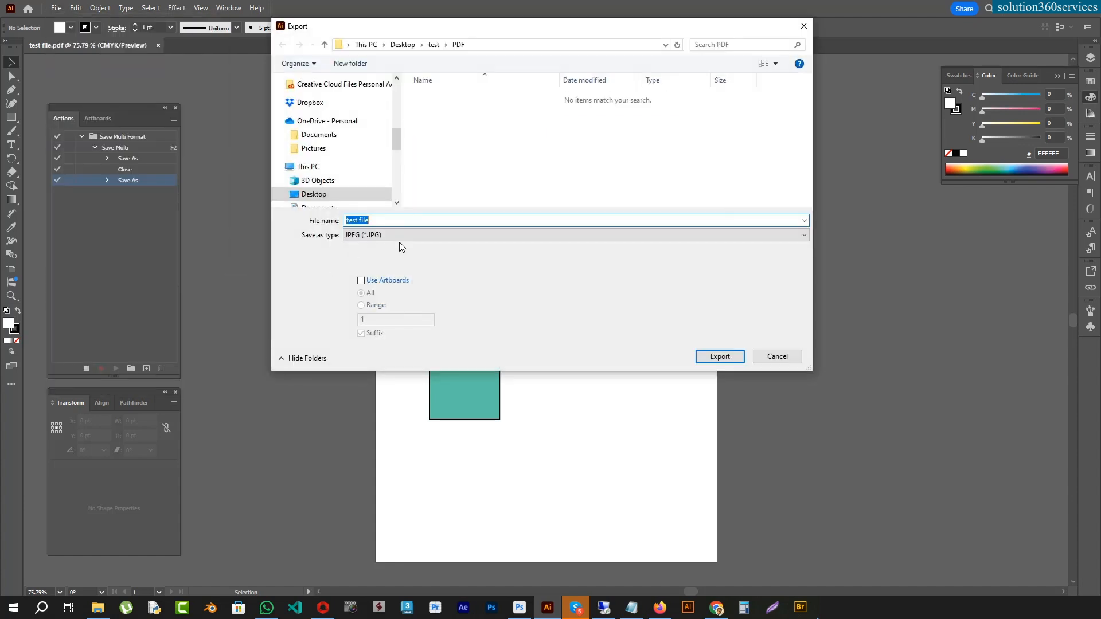
click(433, 44)
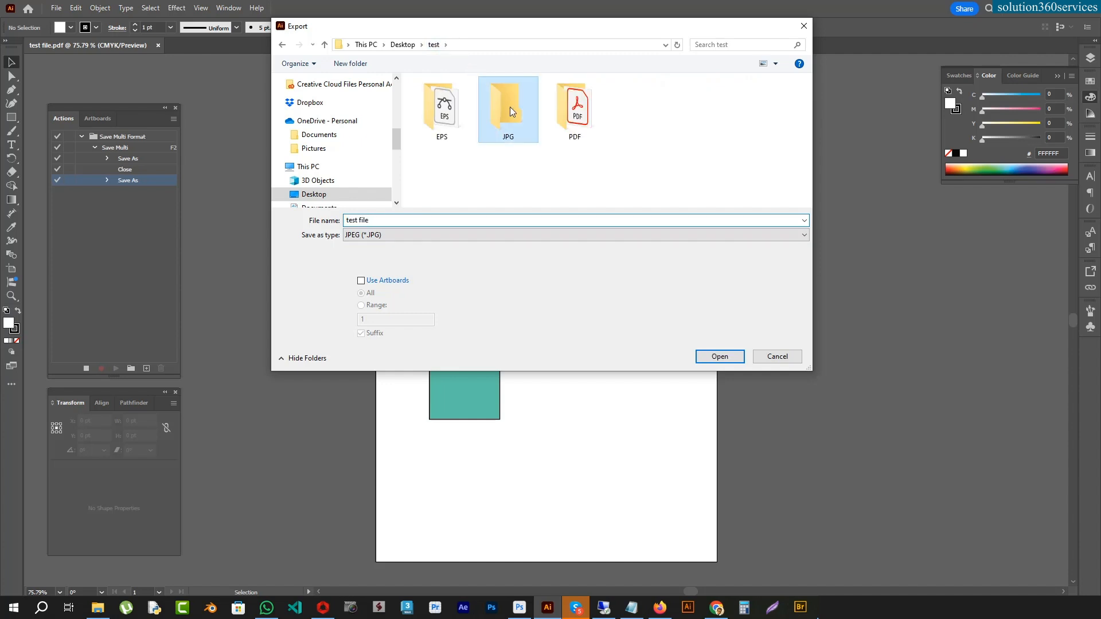
double_click(510, 106)
click(720, 356)
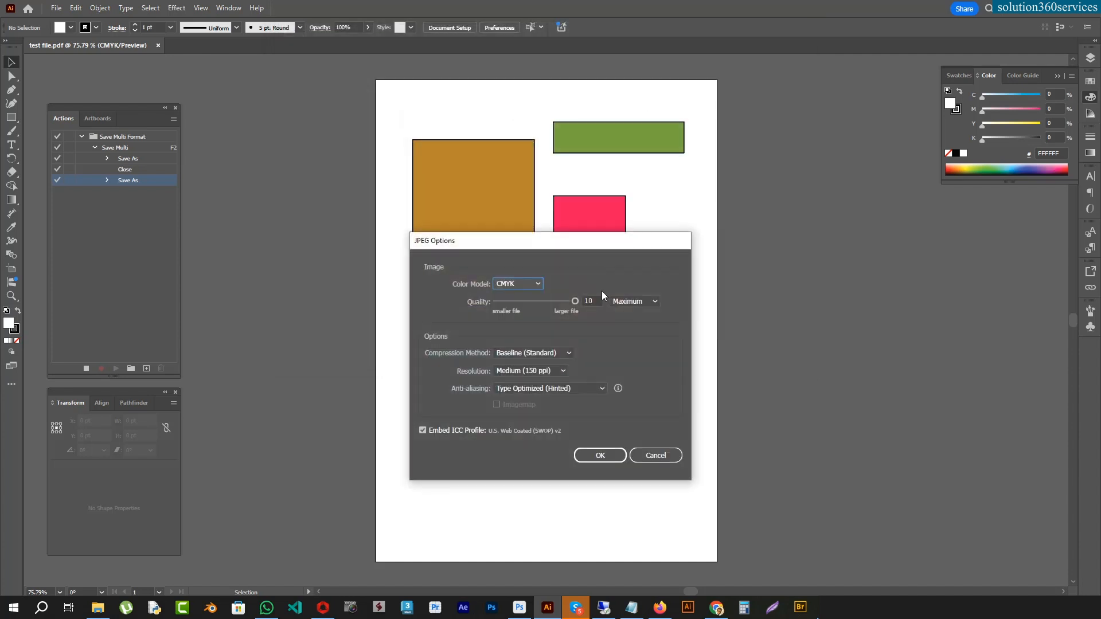
click(518, 282)
click(518, 293)
click(601, 454)
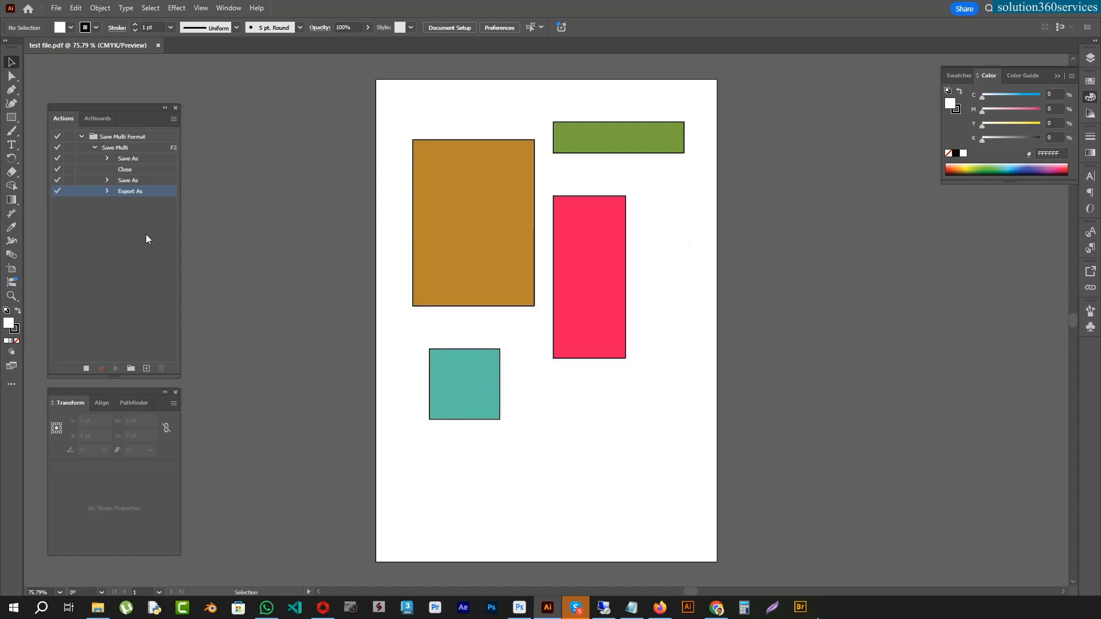
Finish the Save Multi recording by closing test file.pdf, and reopen test file.ai with the action selected
click(159, 45)
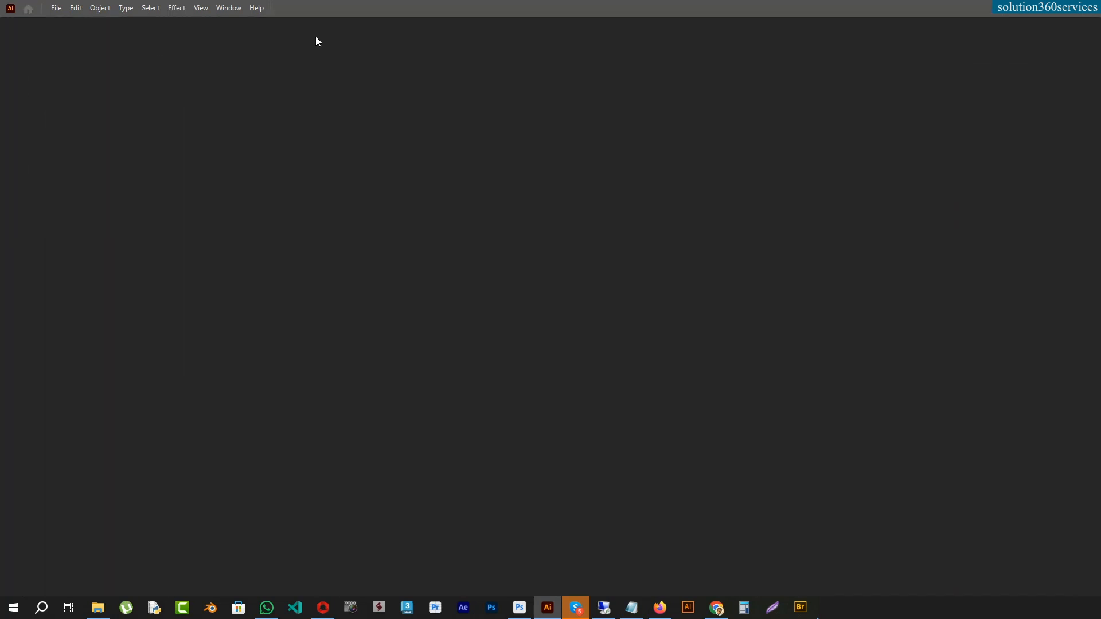
click(229, 8)
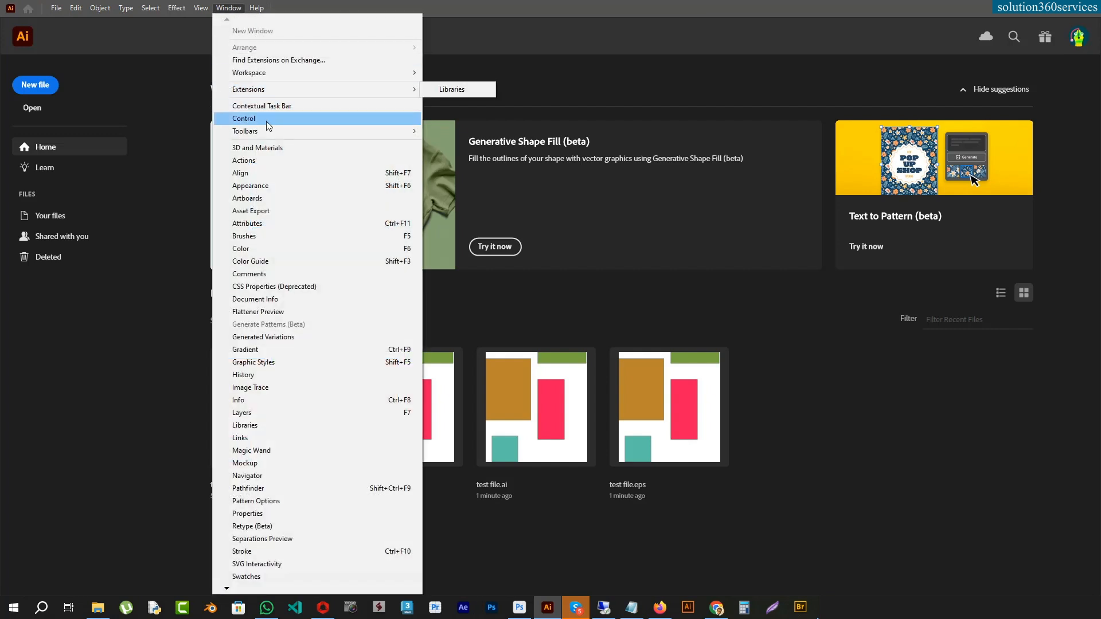
click(268, 160)
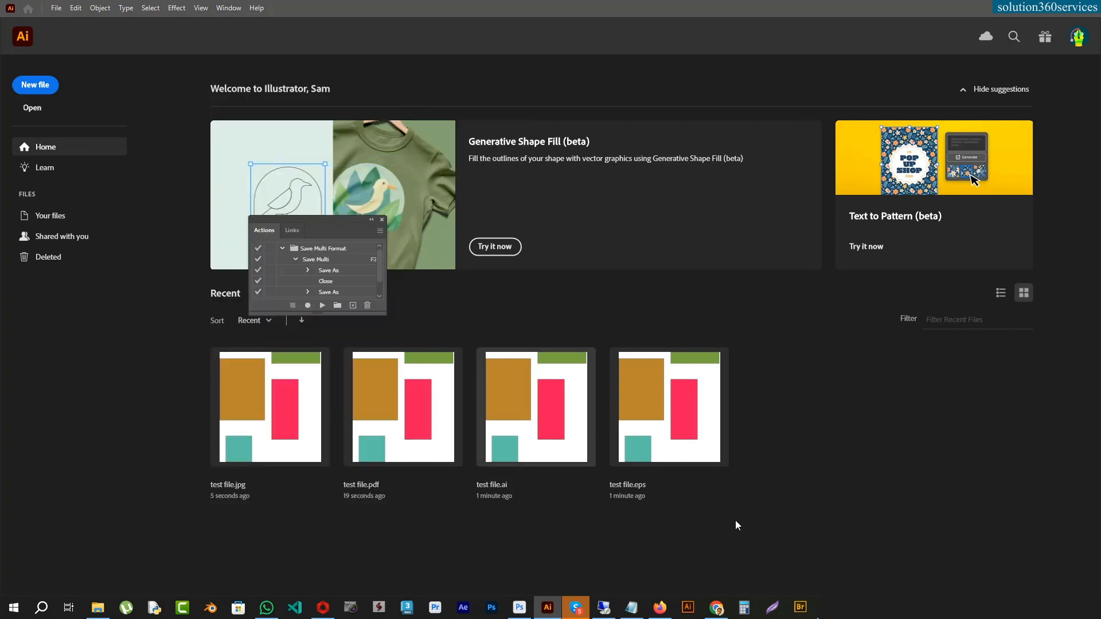
click(531, 434)
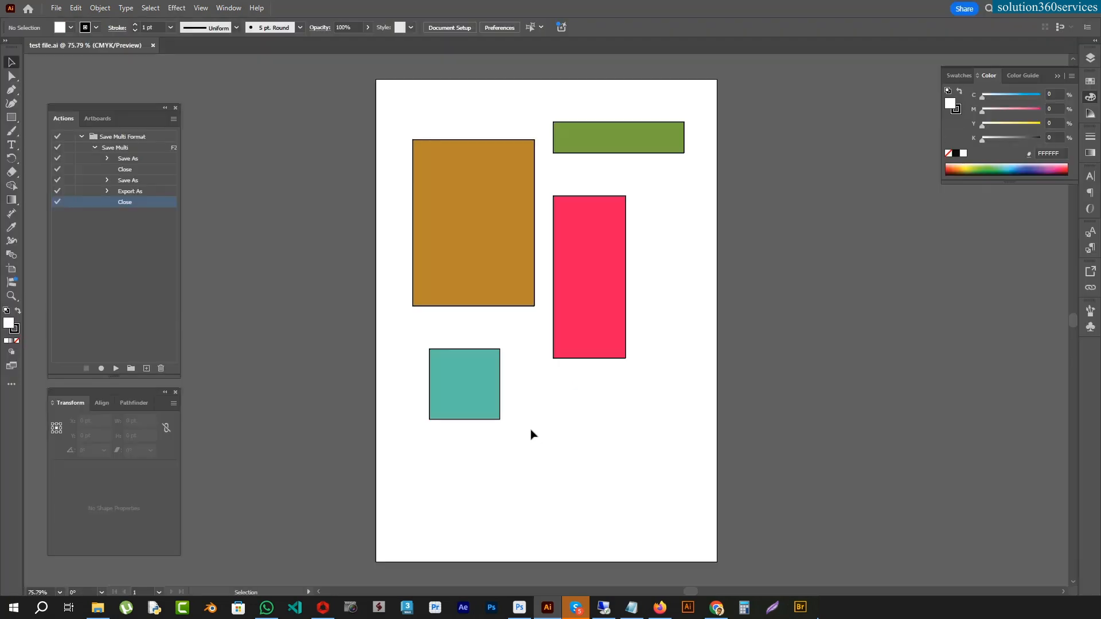
click(117, 147)
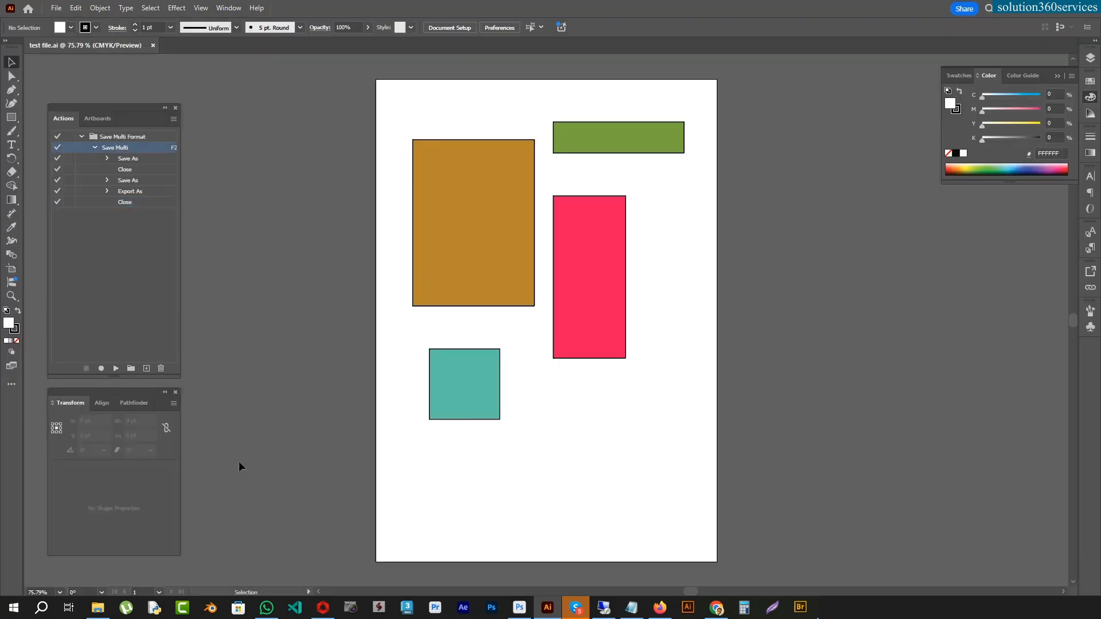
Switch to File Explorer and permanently delete the test file from the EPS folder
click(98, 608)
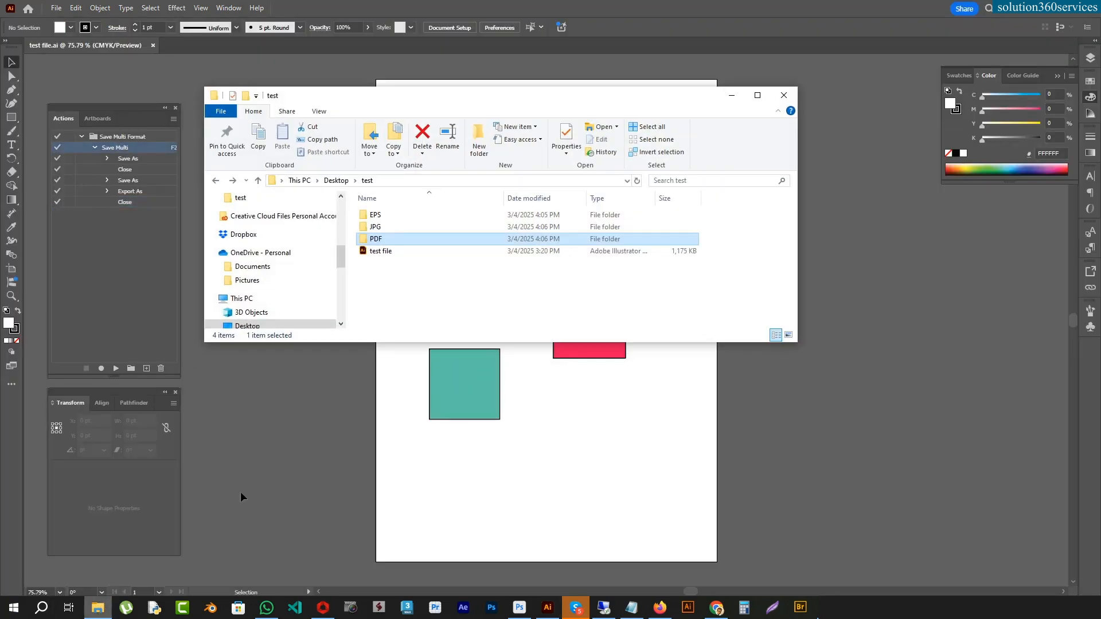
click(390, 217)
double_click(390, 217)
click(390, 218)
key(shift+Delete)
key(Return)
Permanently delete the test file image from the JPG folder
click(367, 180)
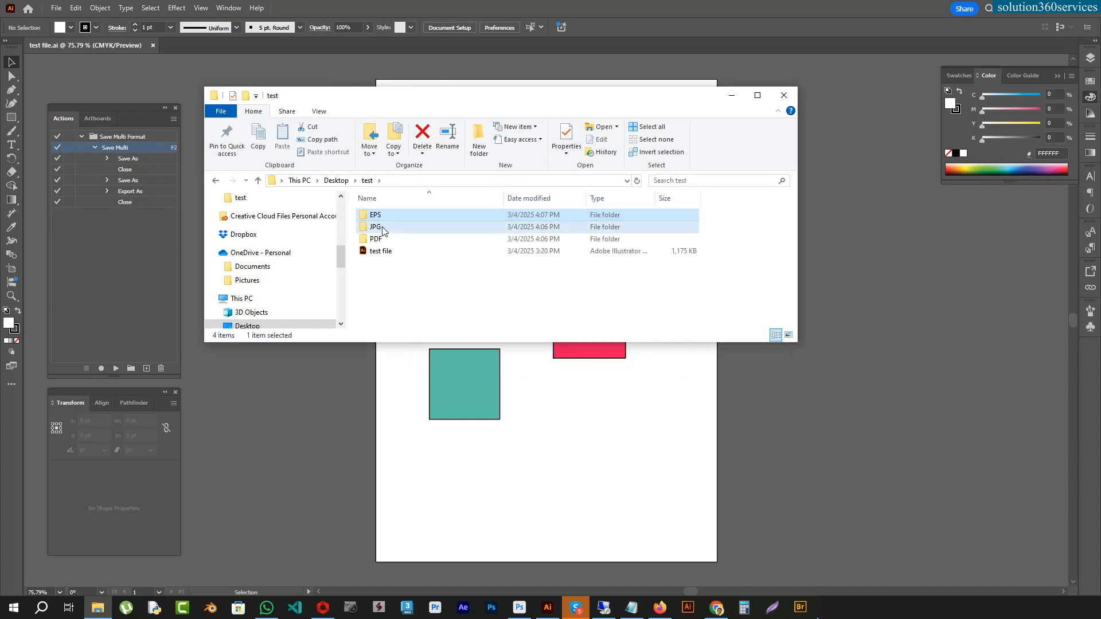
double_click(376, 228)
click(380, 220)
key(shift+Delete)
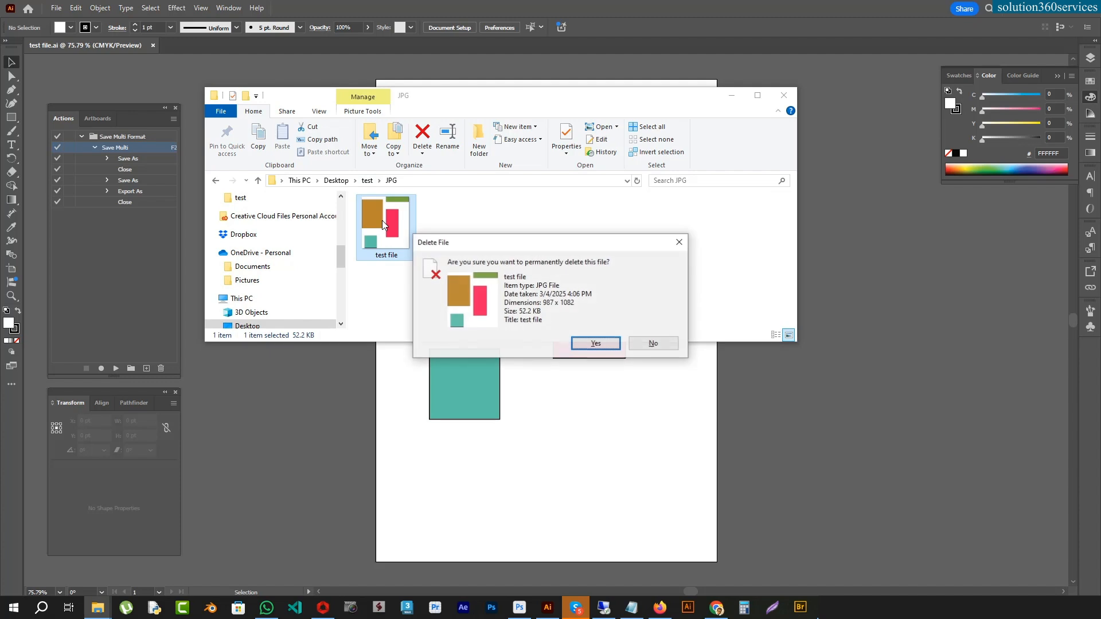
key(Return)
Permanently delete the test file from the PDF folder and return to the test folder
click(367, 180)
double_click(377, 221)
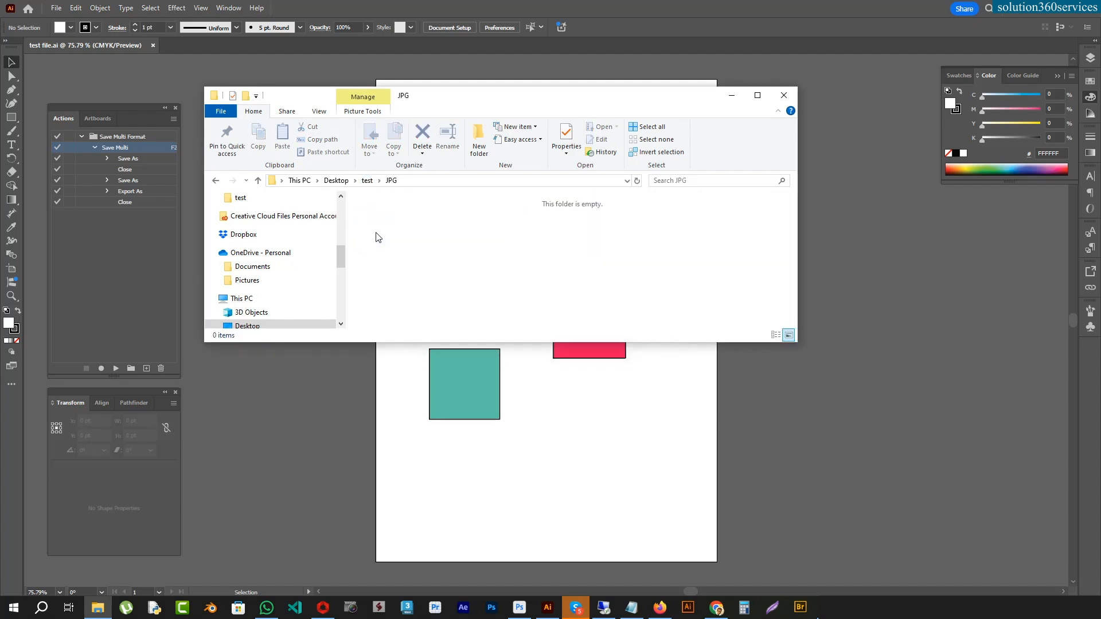
click(367, 180)
double_click(377, 231)
click(392, 215)
key(shift+Delete)
key(Return)
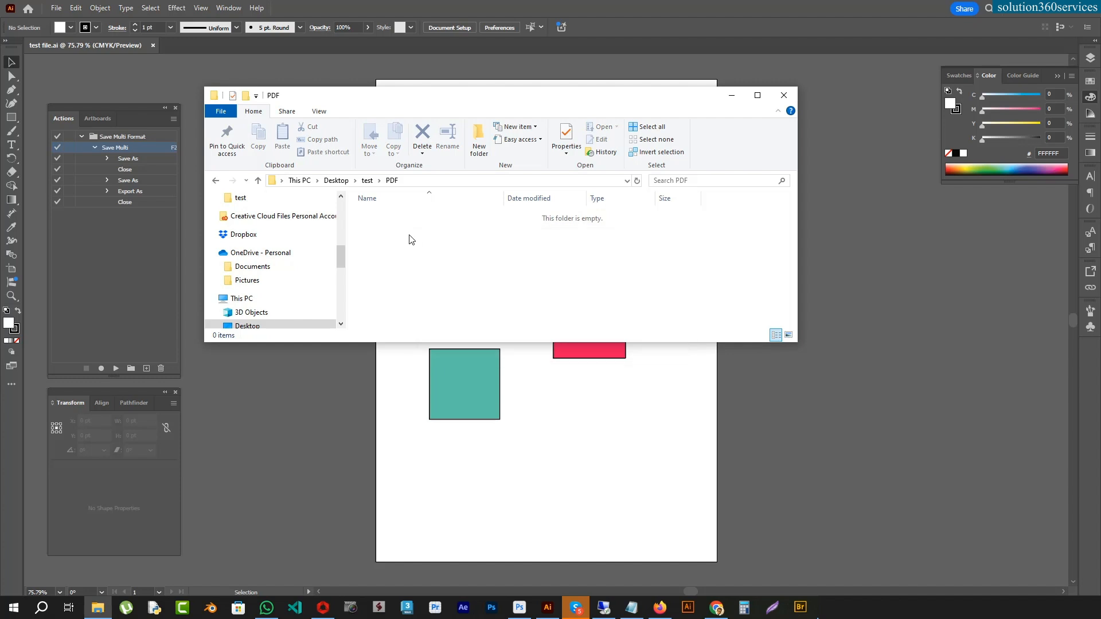
click(371, 182)
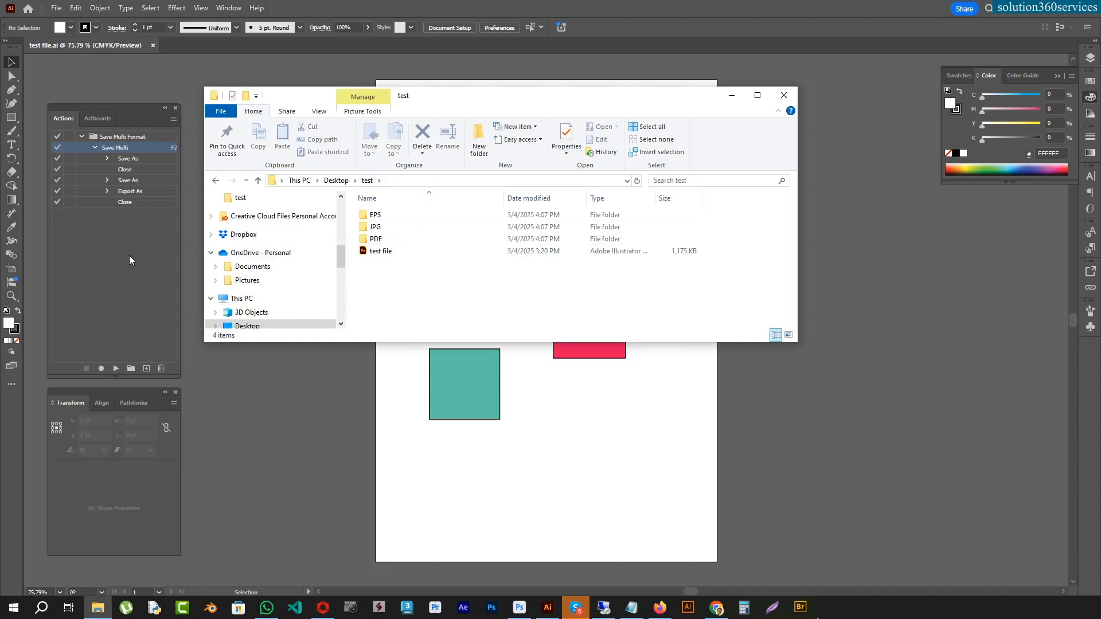
Switch back to Illustrator and try playing the Save Multi action on test file.ai, stopping it at the alert
click(129, 255)
click(118, 150)
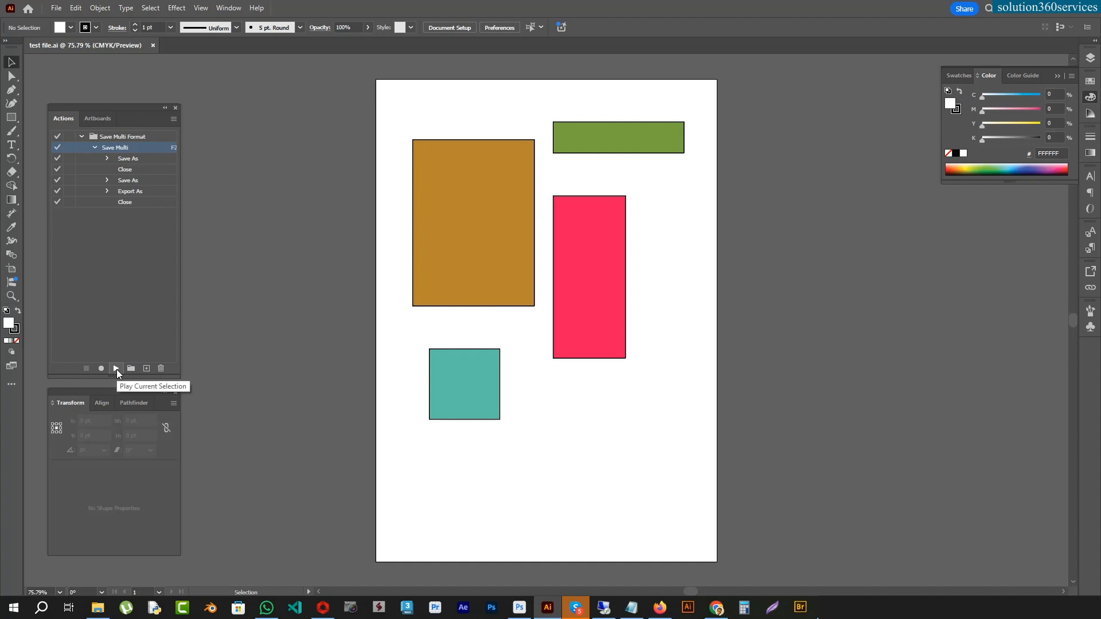
click(117, 367)
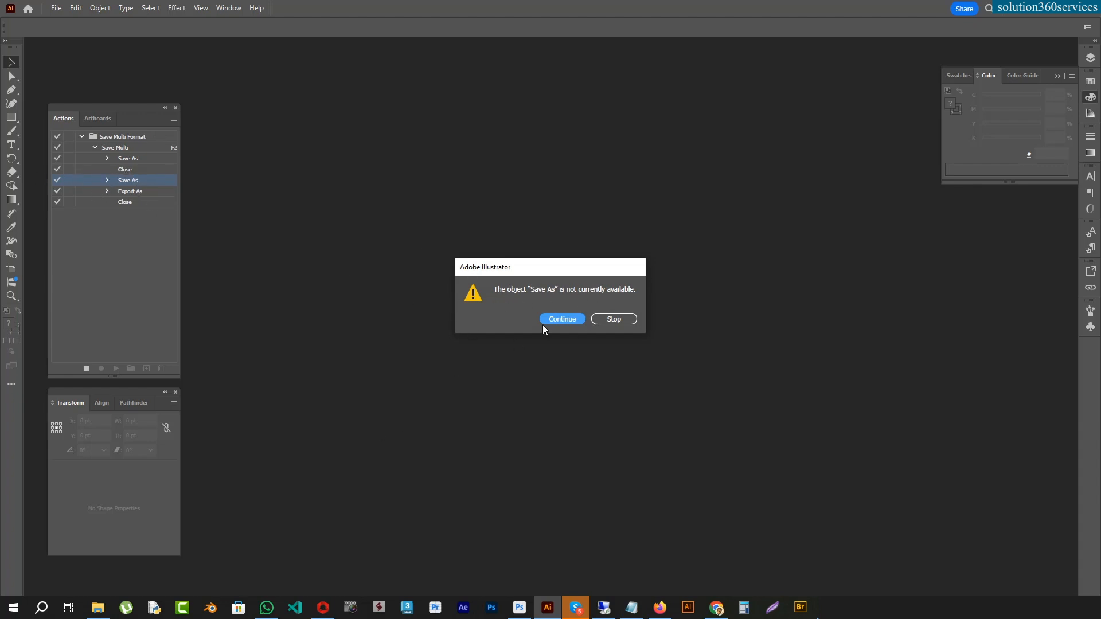
click(614, 319)
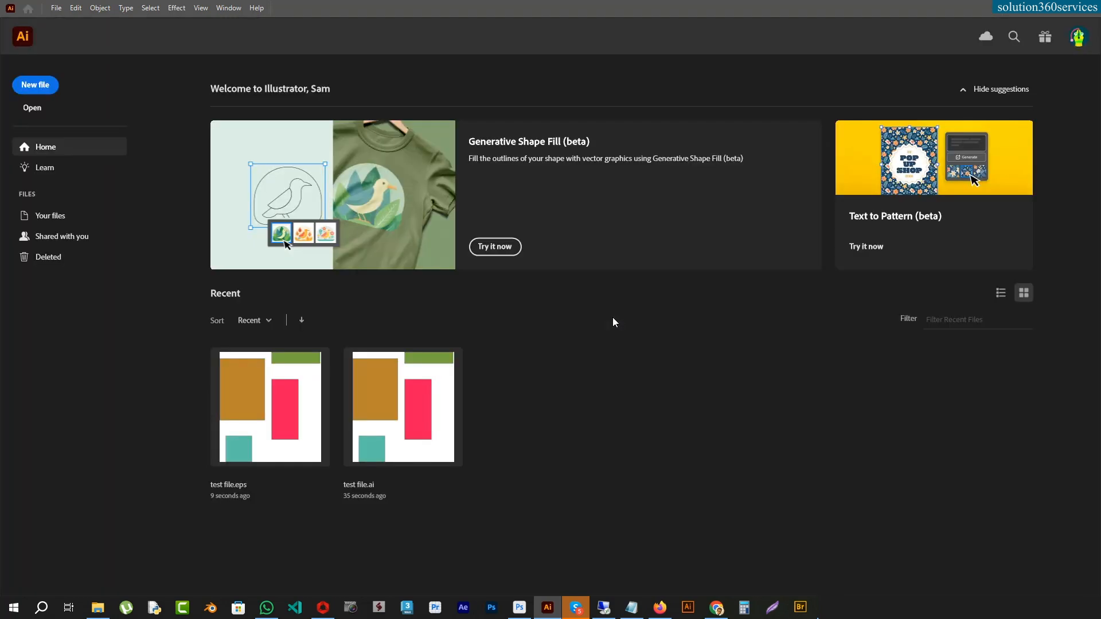
Reopen test file.ai, disable both Close steps in Save Multi, and play the action
click(387, 412)
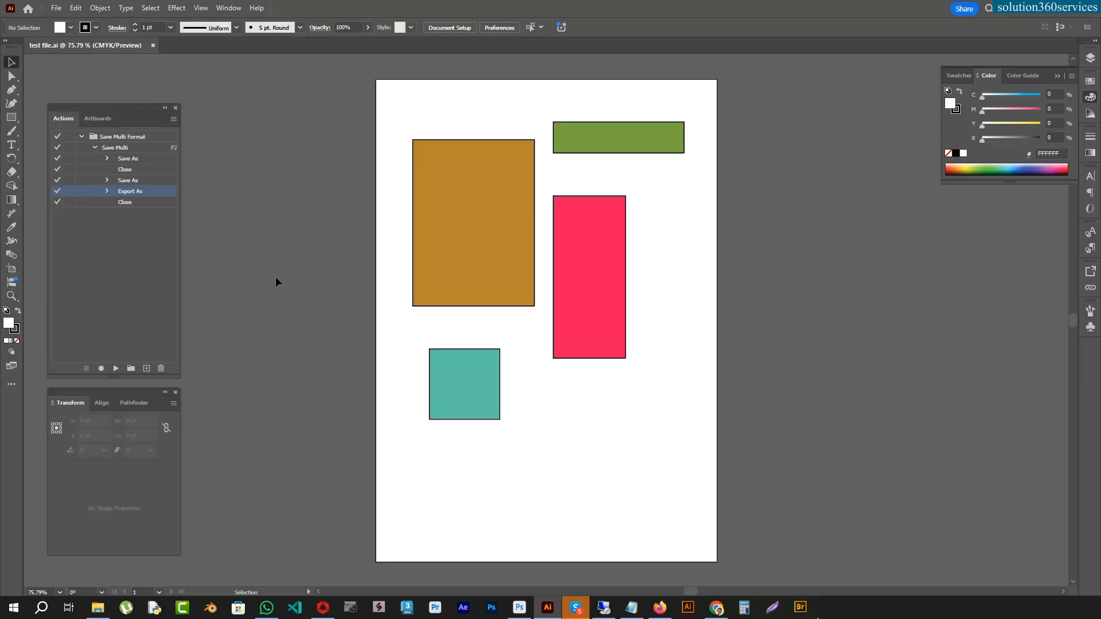
click(57, 169)
click(115, 148)
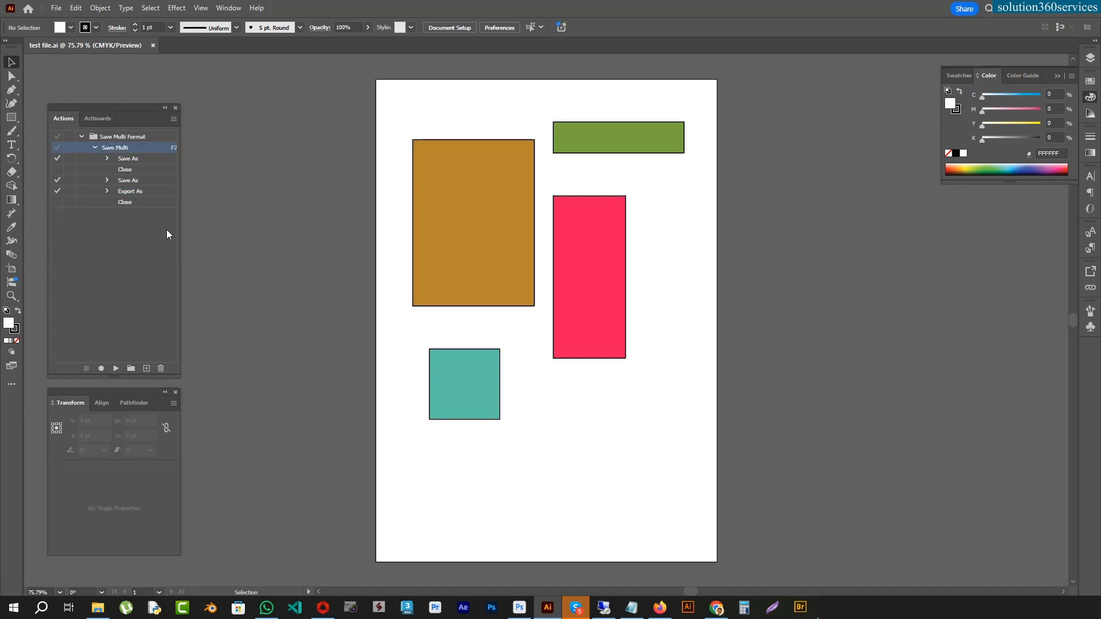
click(114, 367)
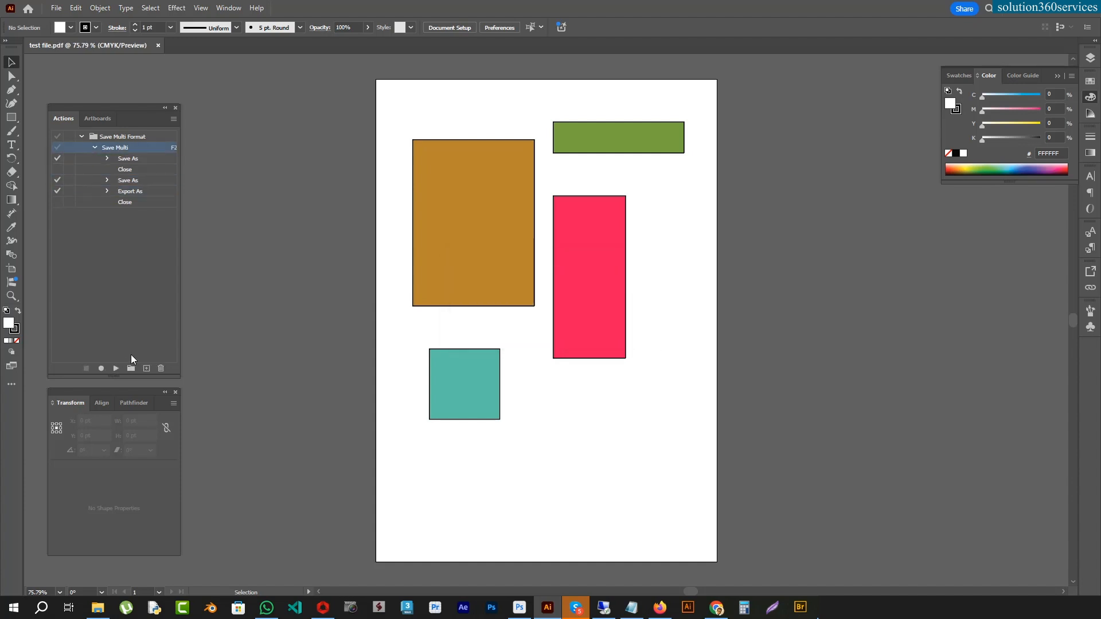
Check the PDF, JPG and EPS folders in File Explorer for the files saved by the action, then minimize its window
click(98, 608)
click(403, 240)
double_click(404, 240)
key(alt+Left)
double_click(390, 228)
key(alt+Left)
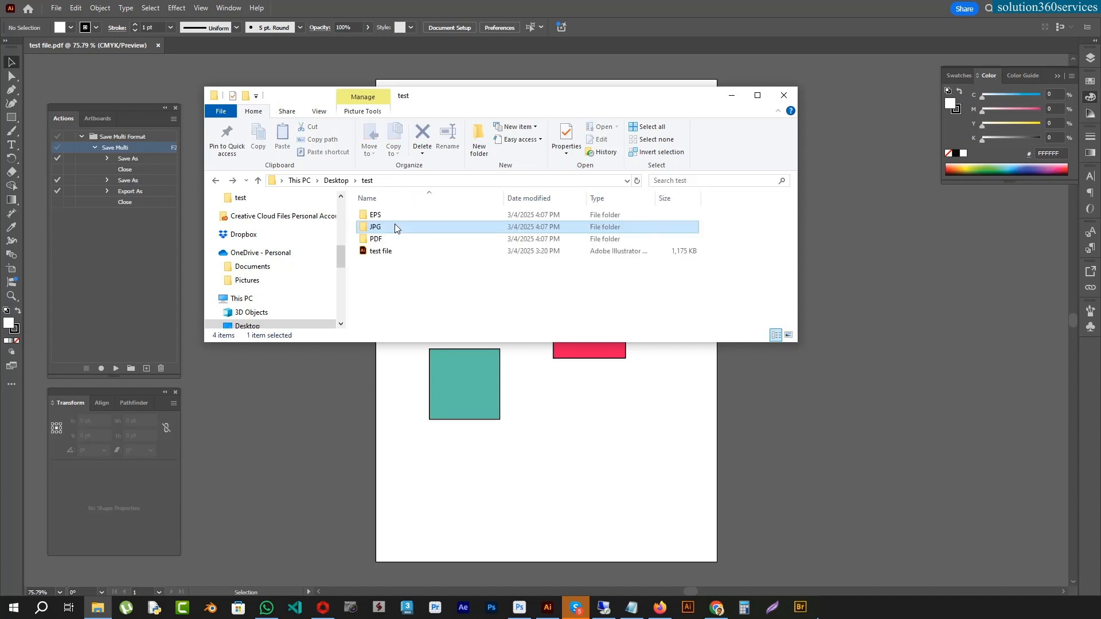
double_click(389, 216)
key(alt+Left)
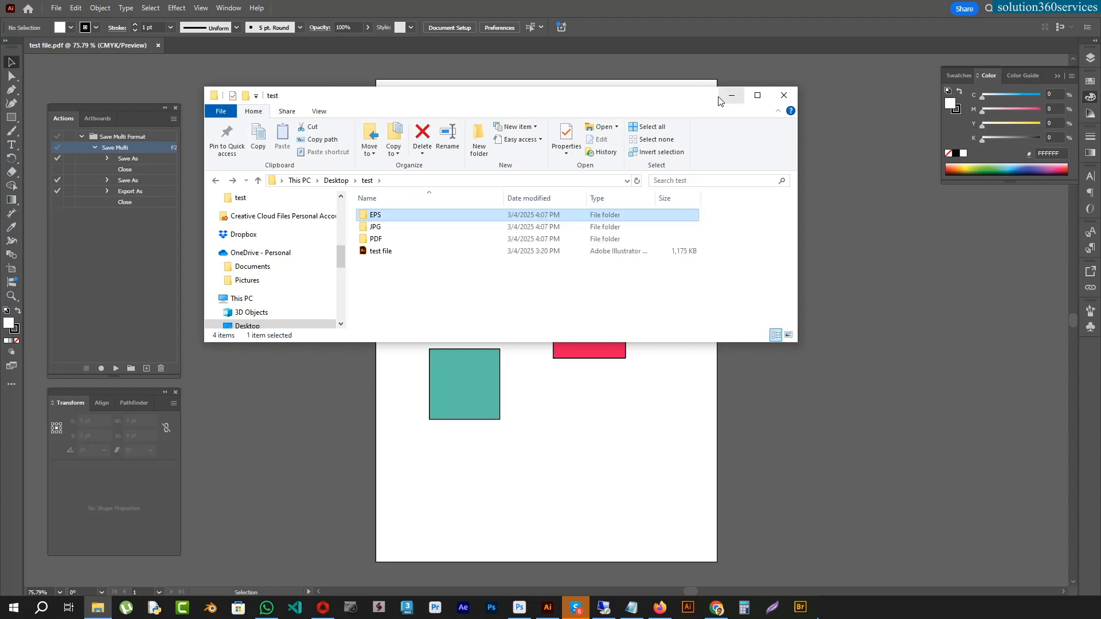
click(731, 95)
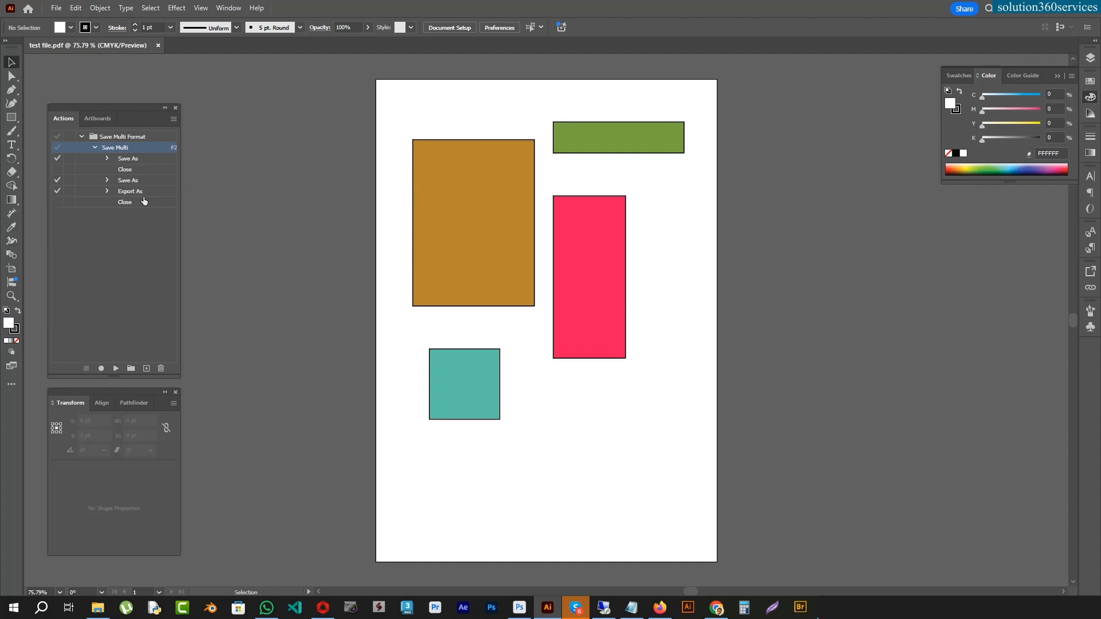
Enable the final Close step of Save Multi and play the action again
click(57, 201)
click(116, 368)
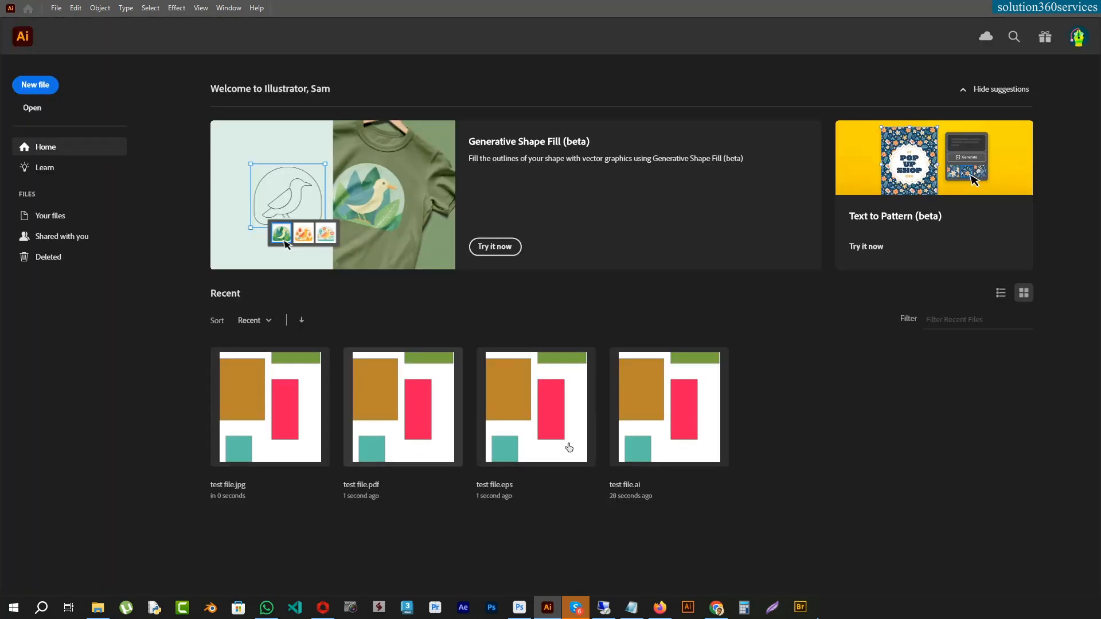
Reopen test file.ai from the recent files and select all the shapes on its artboard
click(671, 438)
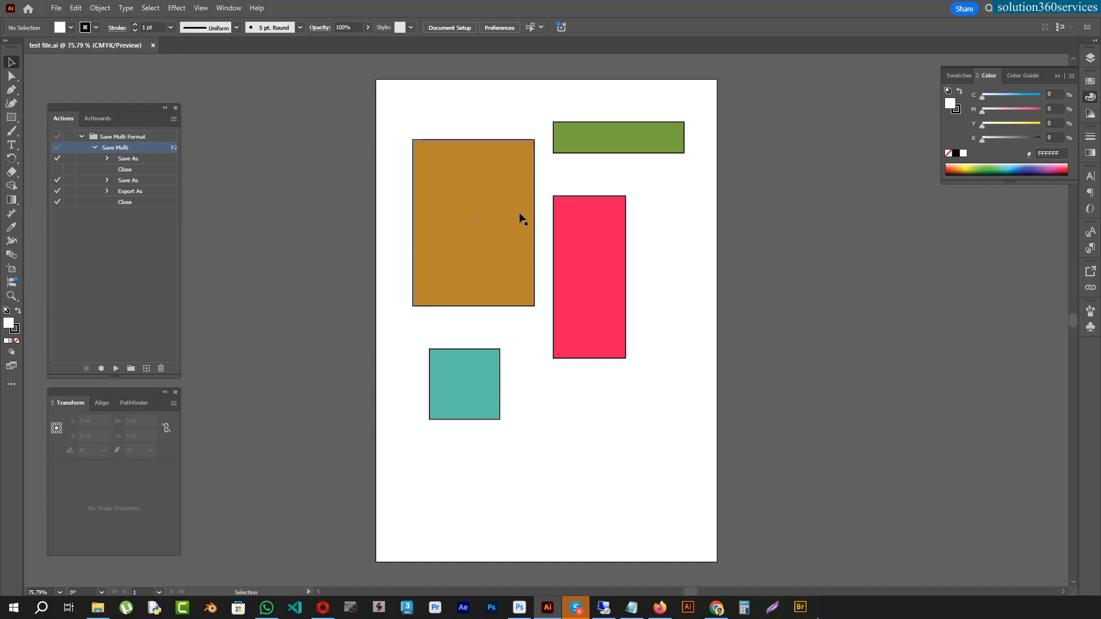
drag(356, 99, 737, 465)
click(803, 470)
key(ctrl+a)
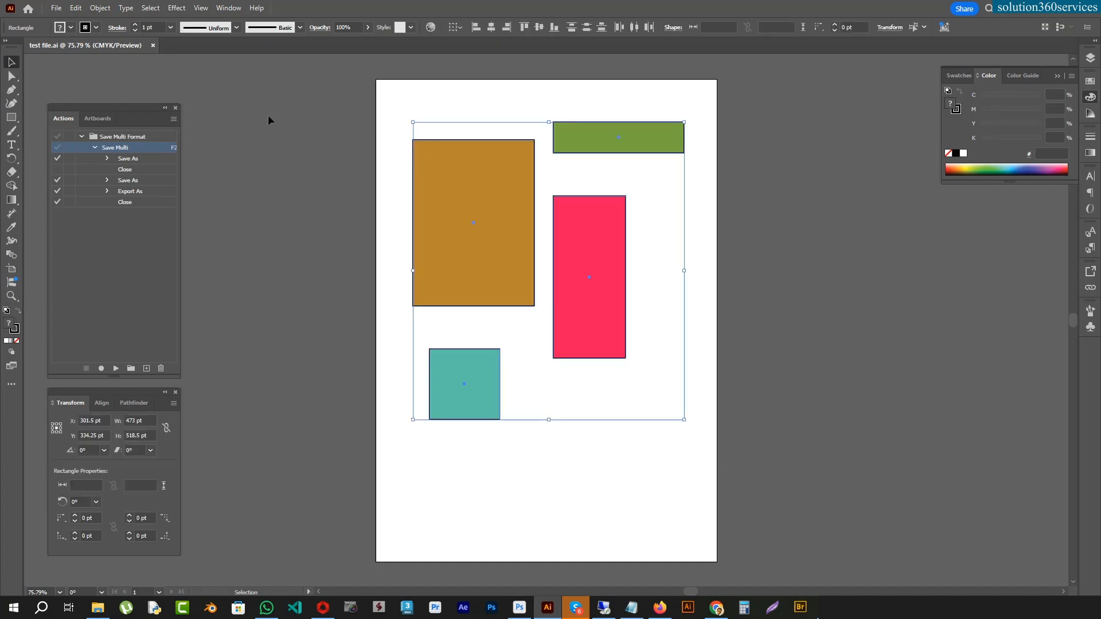
Collapse the Save Multi action and move all four rectangles together slightly up and to the left on the artboard
click(95, 148)
drag(291, 98, 784, 484)
drag(589, 314, 572, 288)
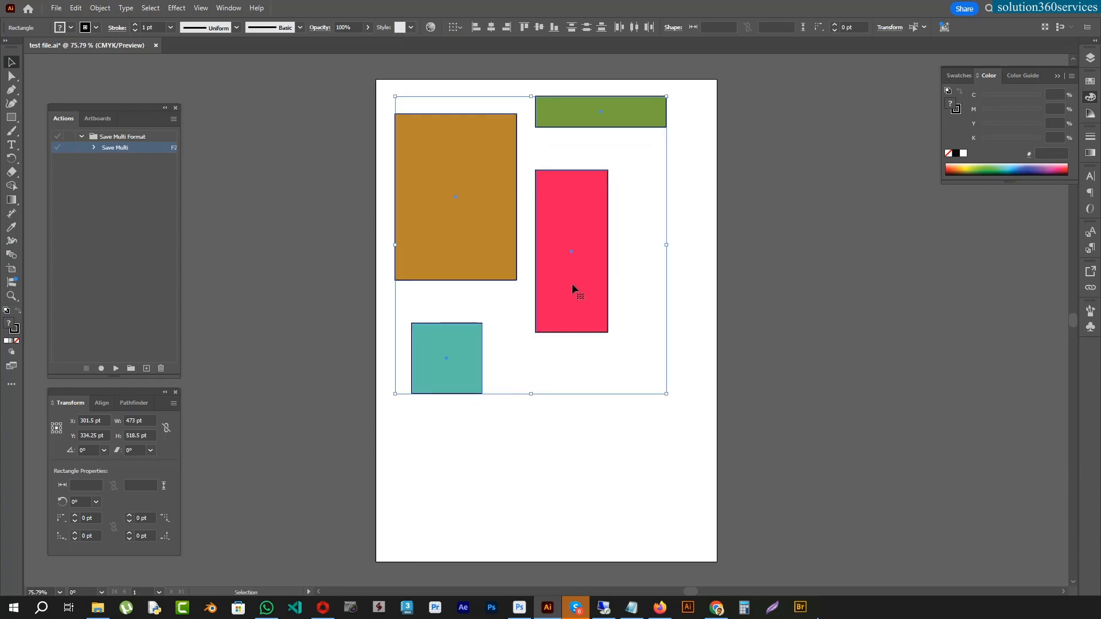
Switch to Firefox and review the Photoshop Actions article and the Photoshop and Illustrator action tutorial lists on the Solution 360 Services site
click(656, 603)
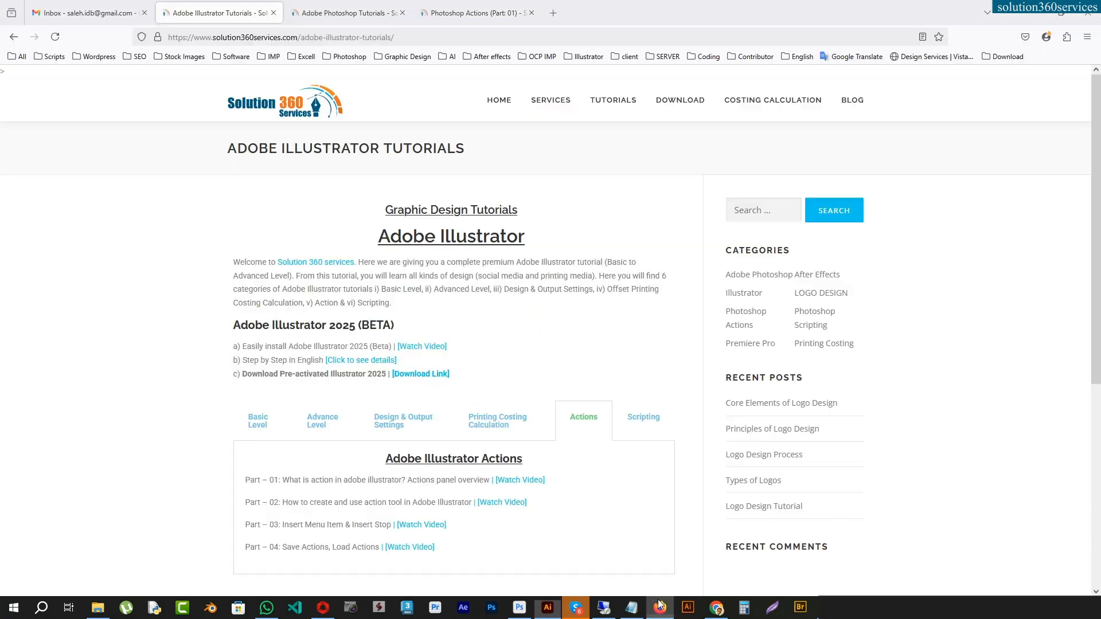
click(448, 13)
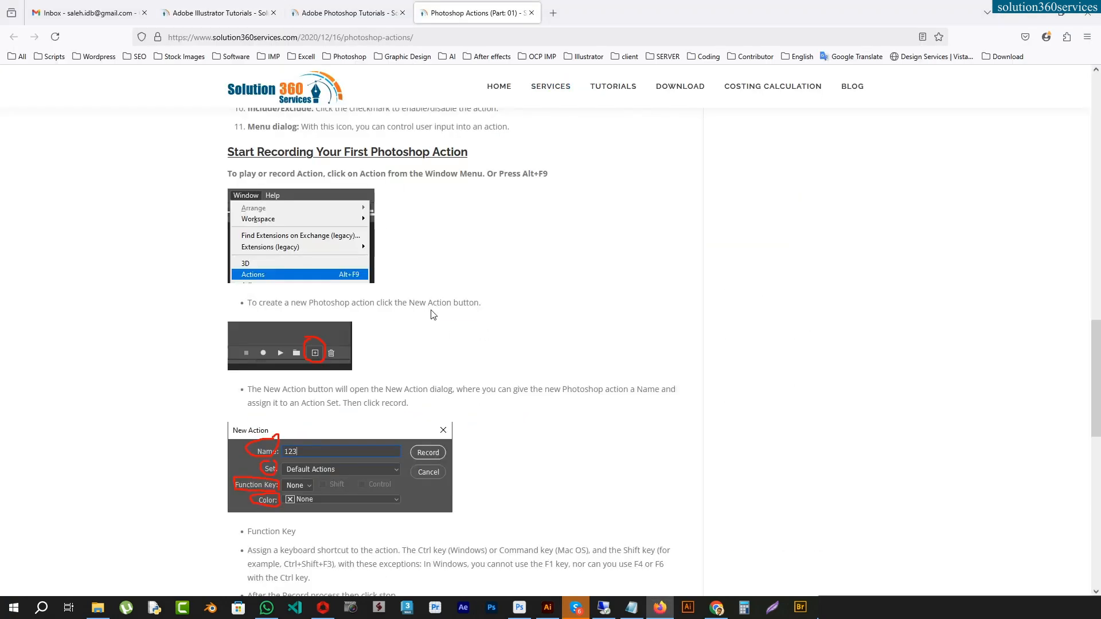
click(338, 6)
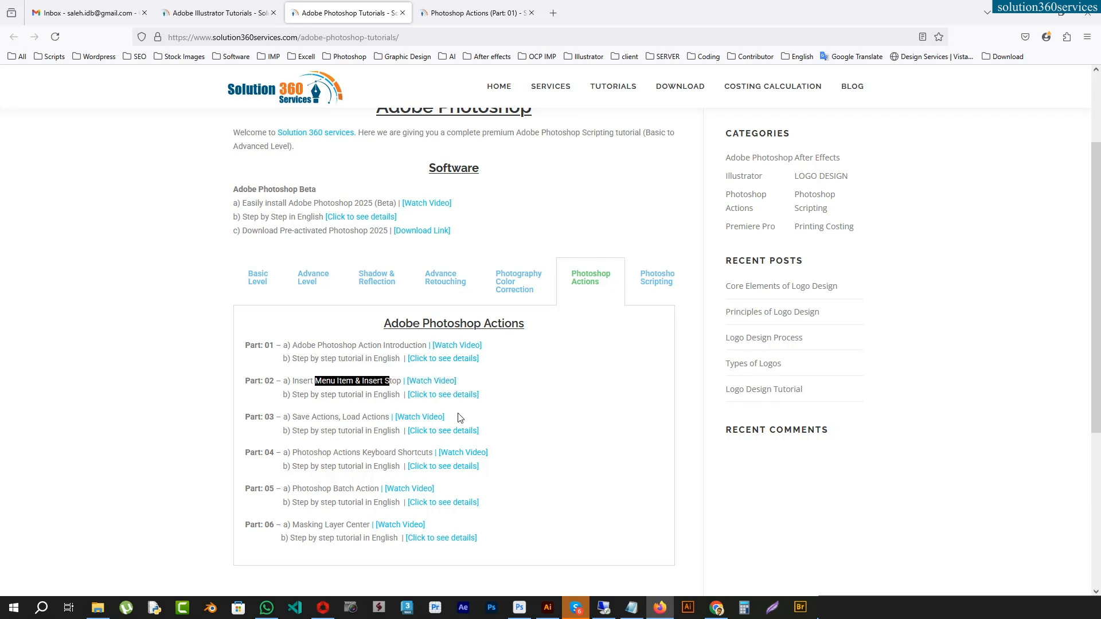
click(218, 12)
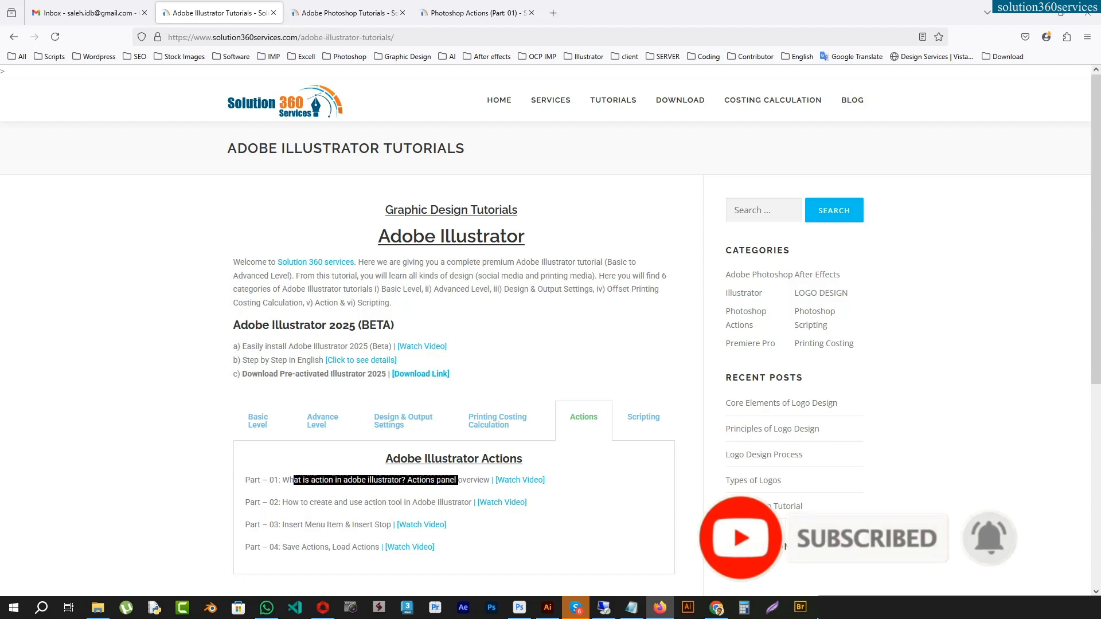
double_click(447, 479)
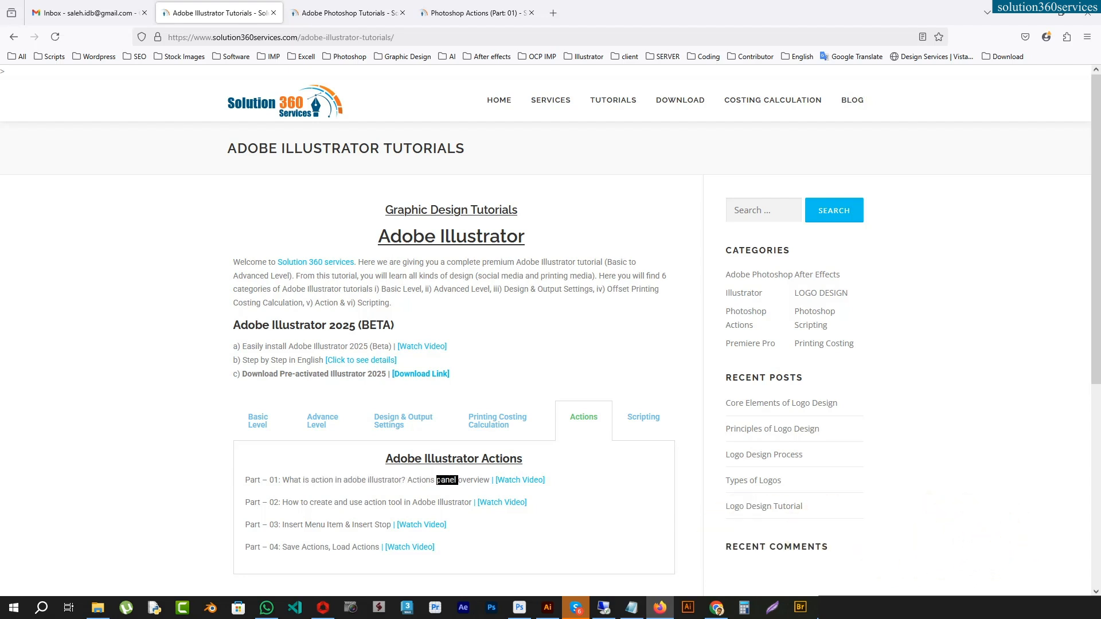